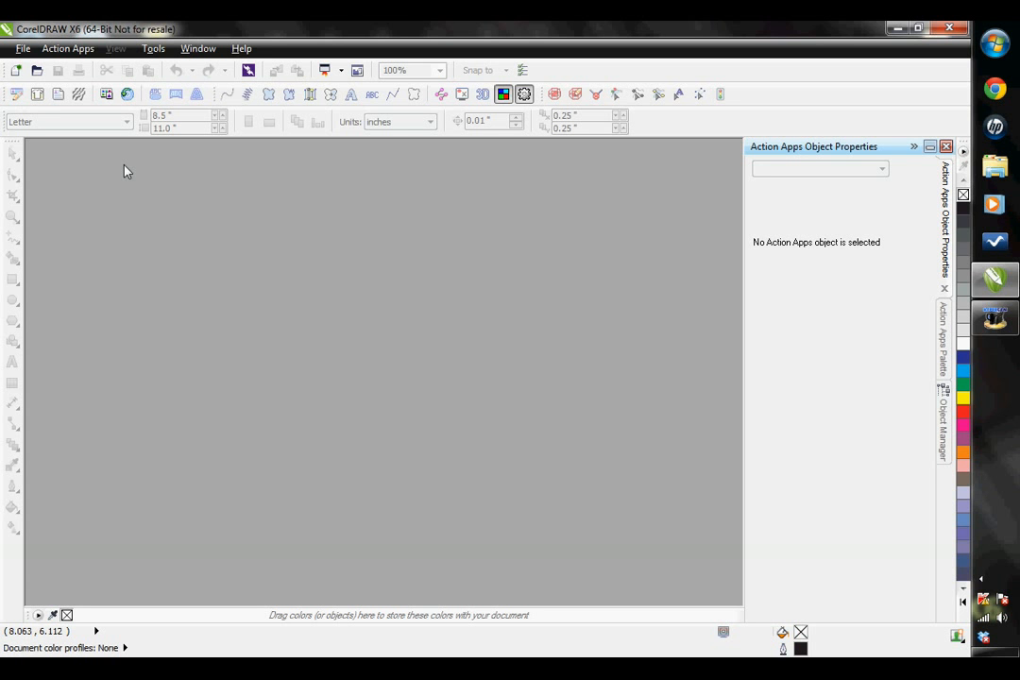
- Search the Action Apps template library for "heart" and open the AG403C.EPS winged heart artwork
click(106, 99)
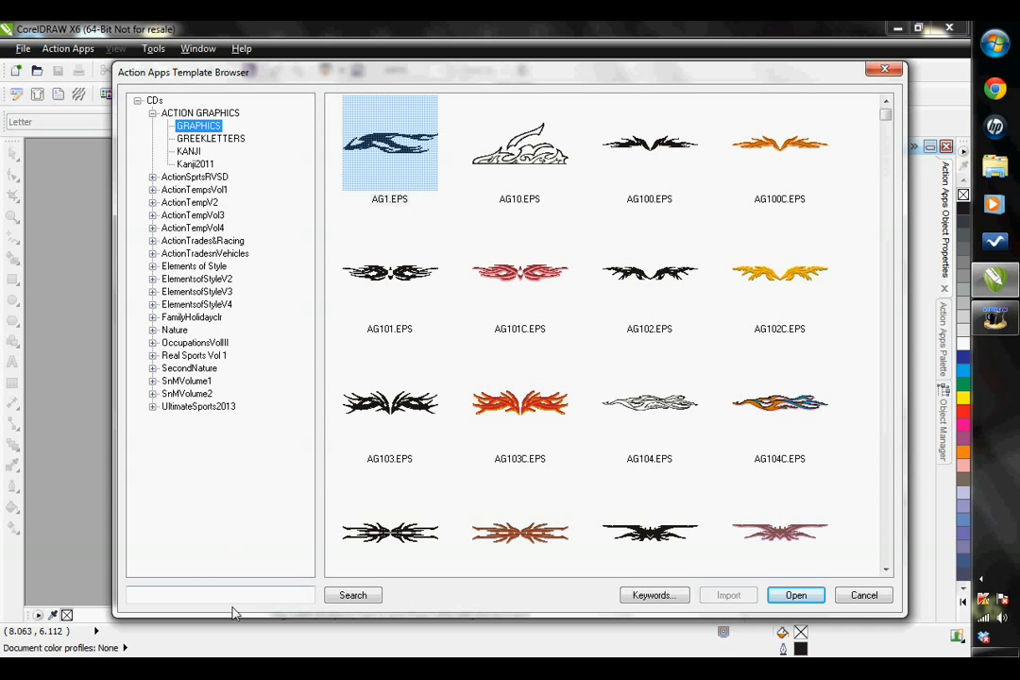
click(228, 595)
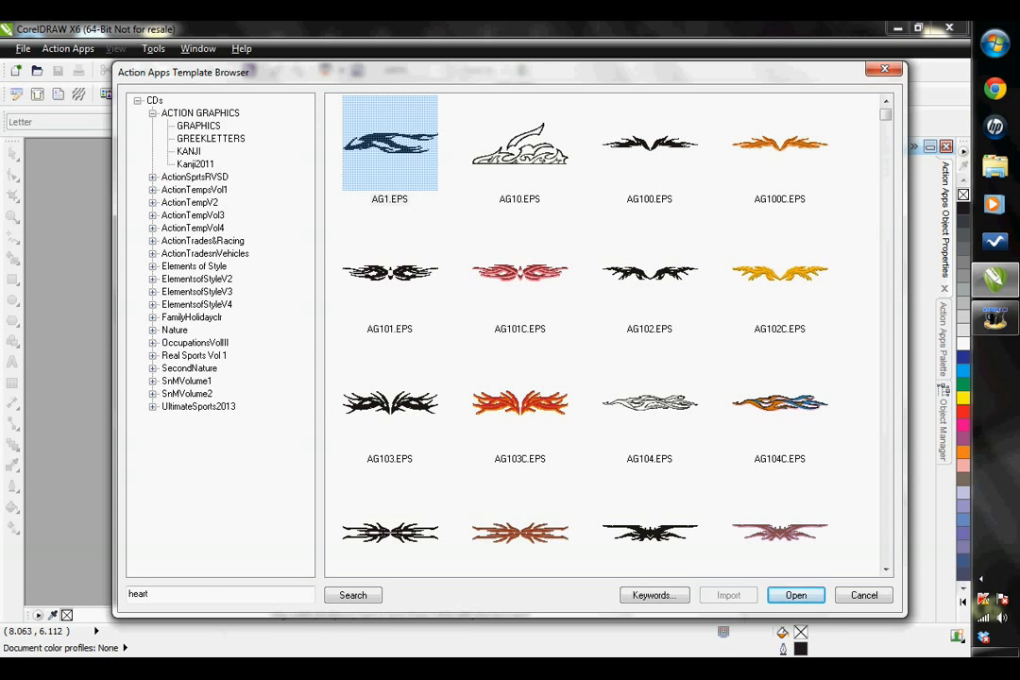
click(350, 595)
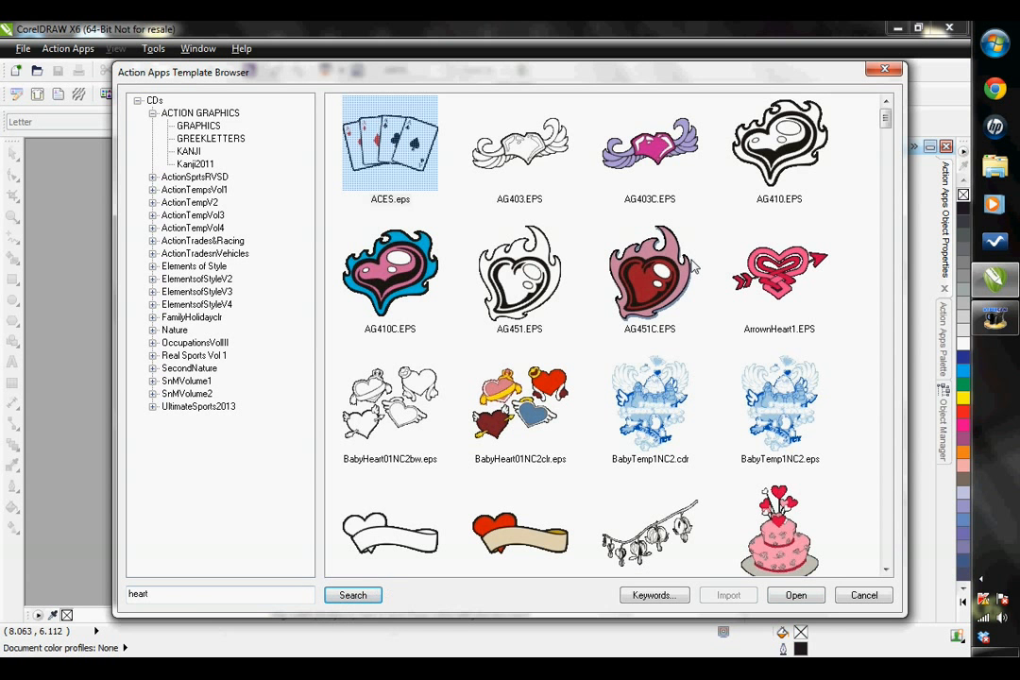
click(650, 146)
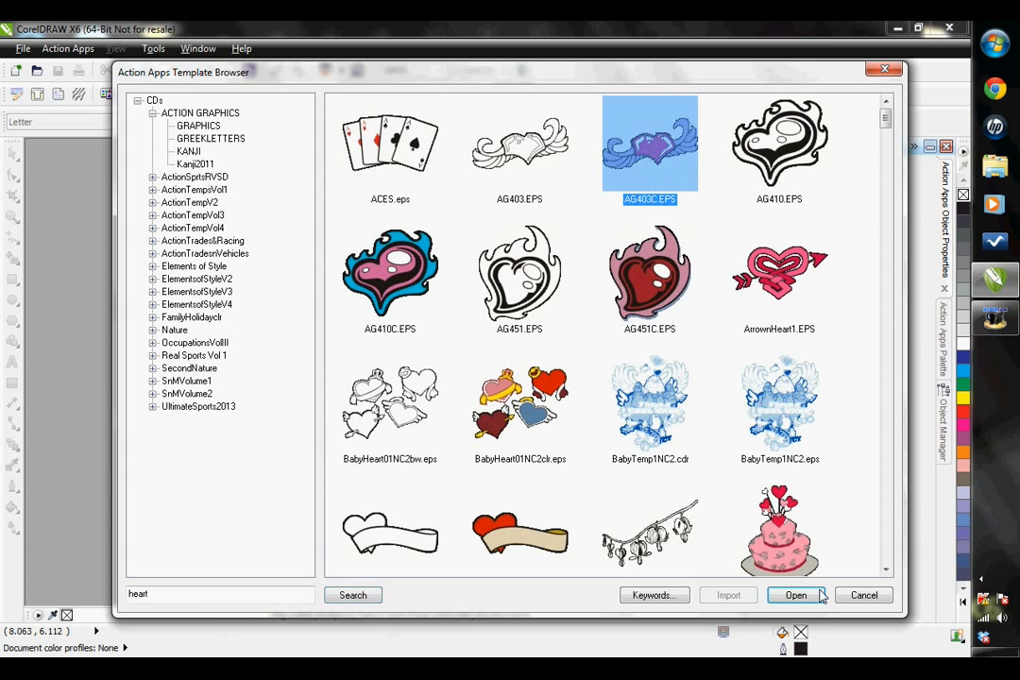
click(796, 596)
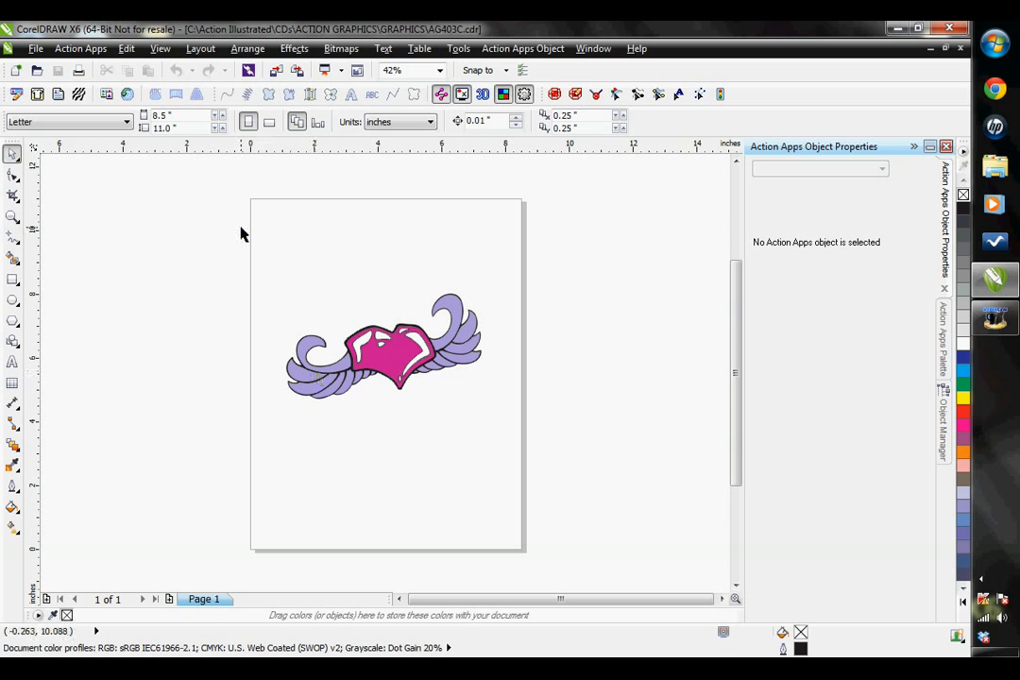
- Resize the entire winged heart artwork proportionally to a width of 5 inches
drag(241, 228, 531, 439)
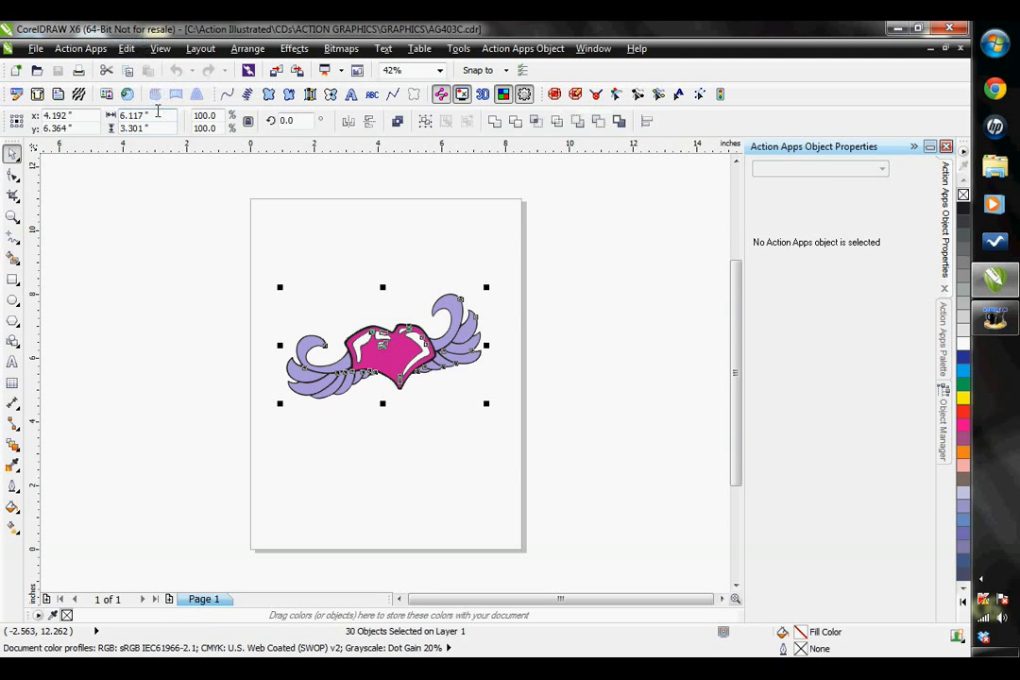
click(133, 116)
text(5)
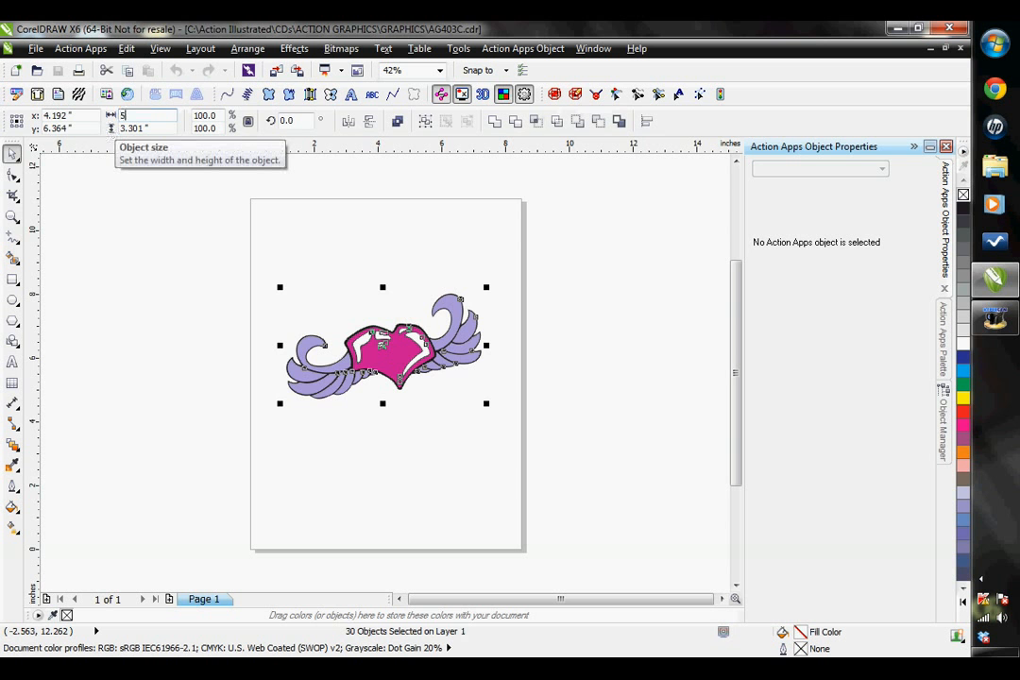
key(Return)
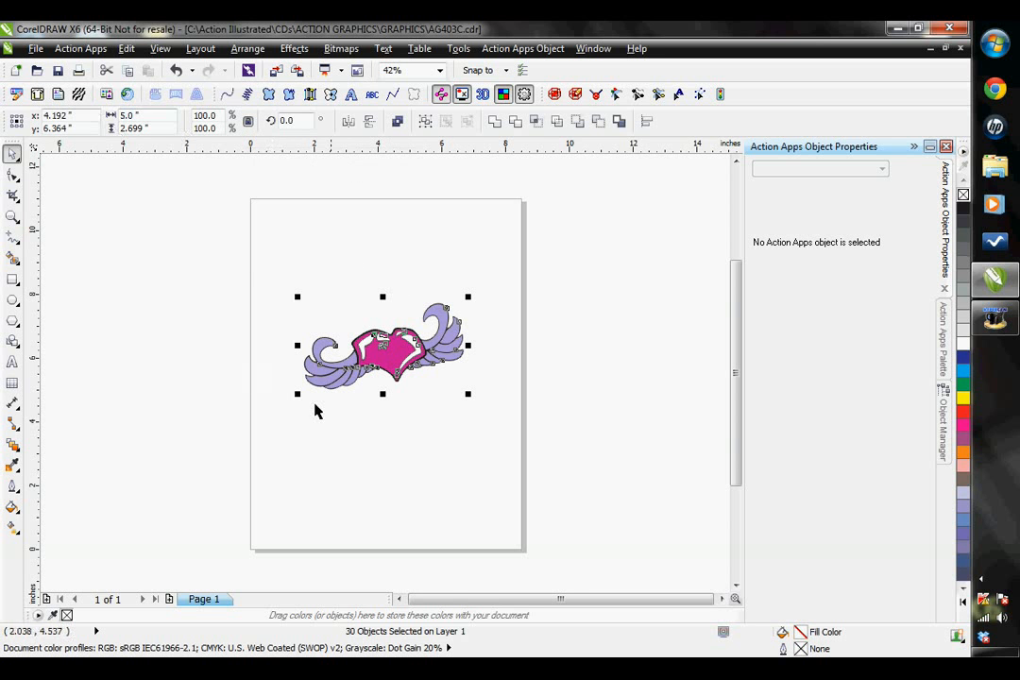
click(517, 428)
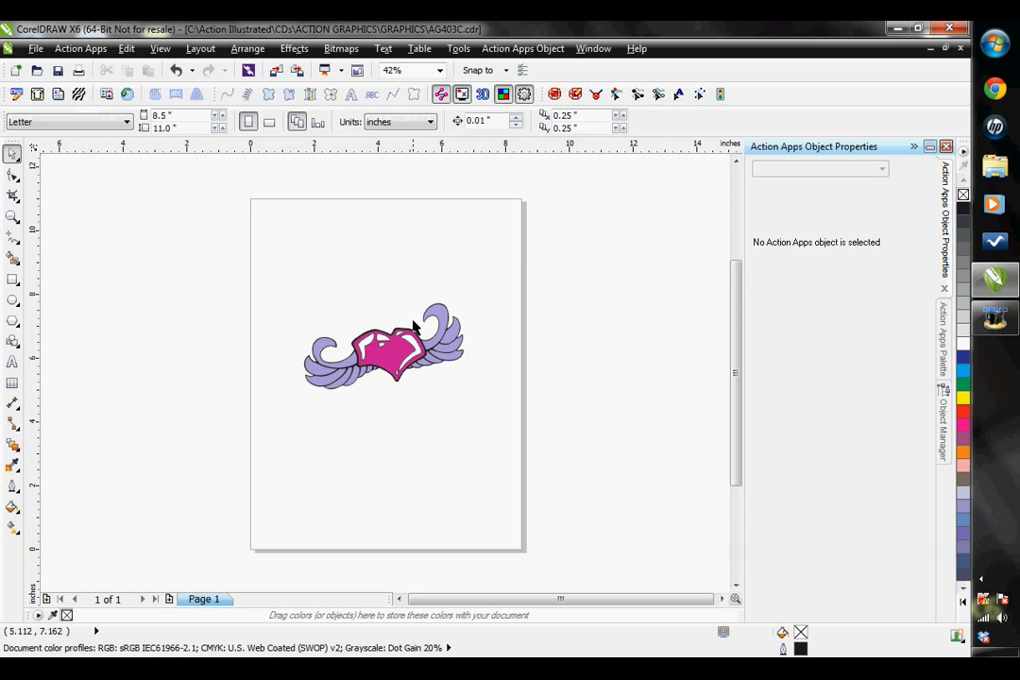
- Delete the black outline shape behind the long white highlight on the heart's left side
scroll(397, 350, up, 2)
scroll(376, 365, up, 2)
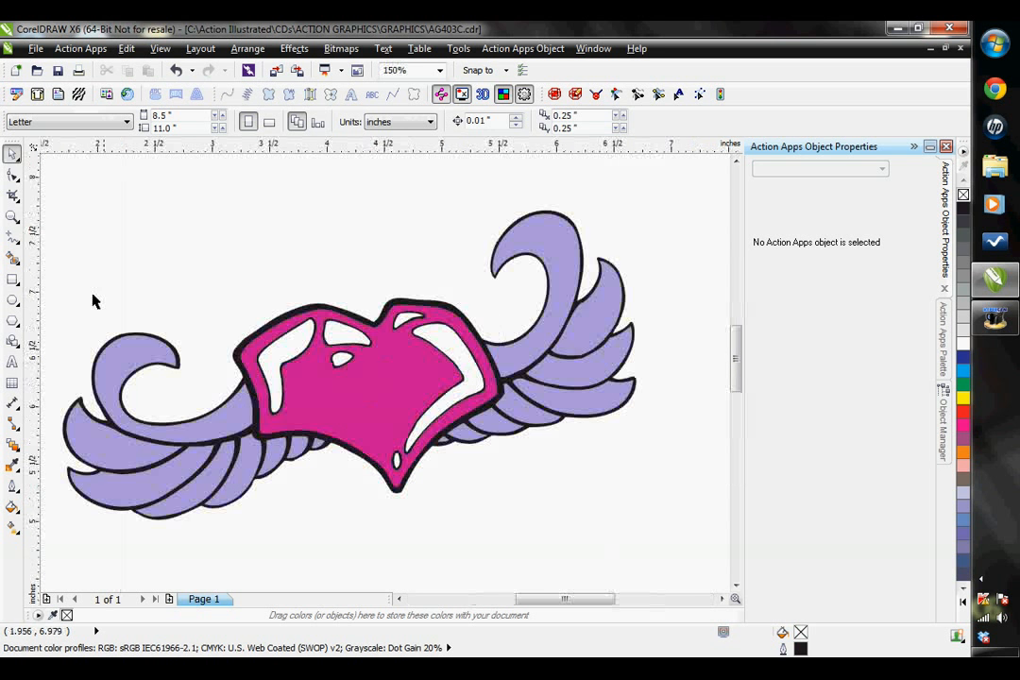
scroll(319, 338, up, 4)
click(308, 300)
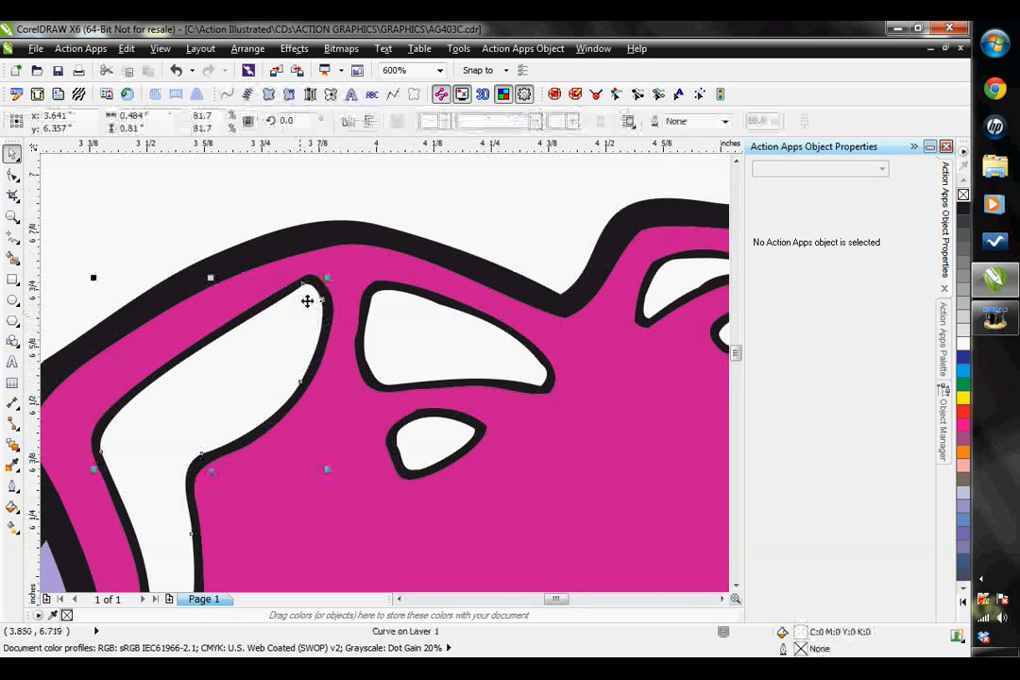
click(296, 300)
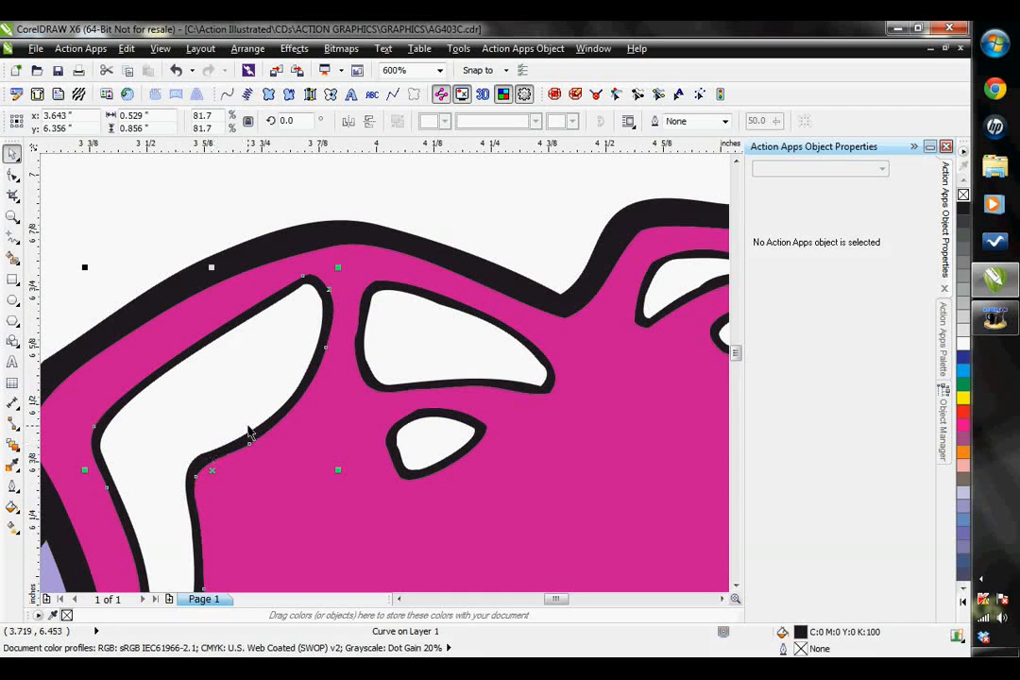
scroll(309, 460, down, 2)
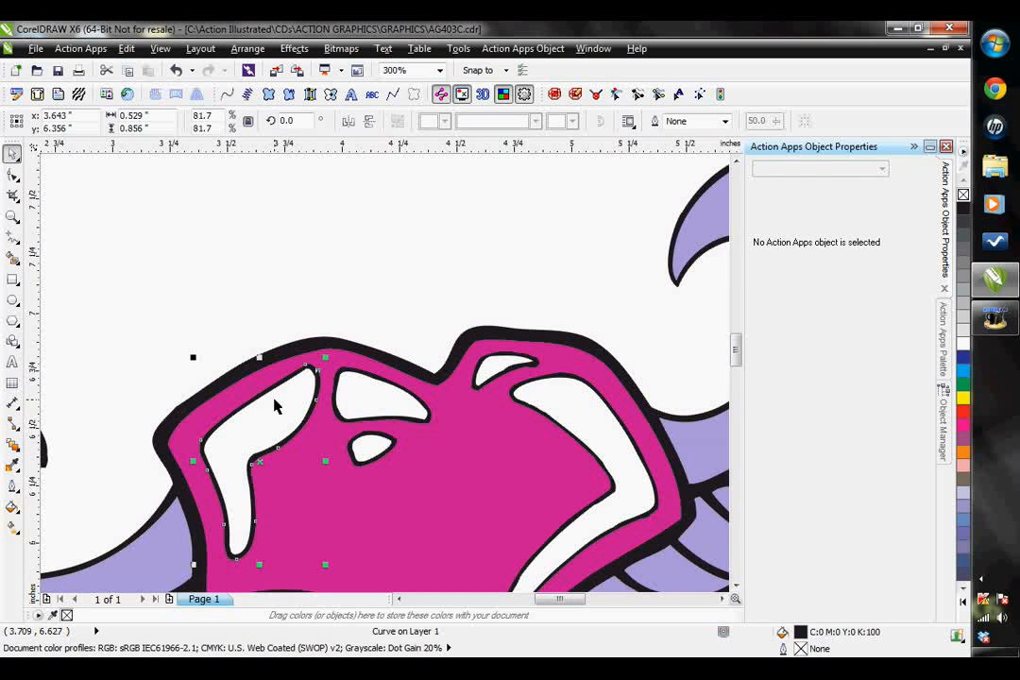
click(291, 460)
scroll(322, 358, up, 2)
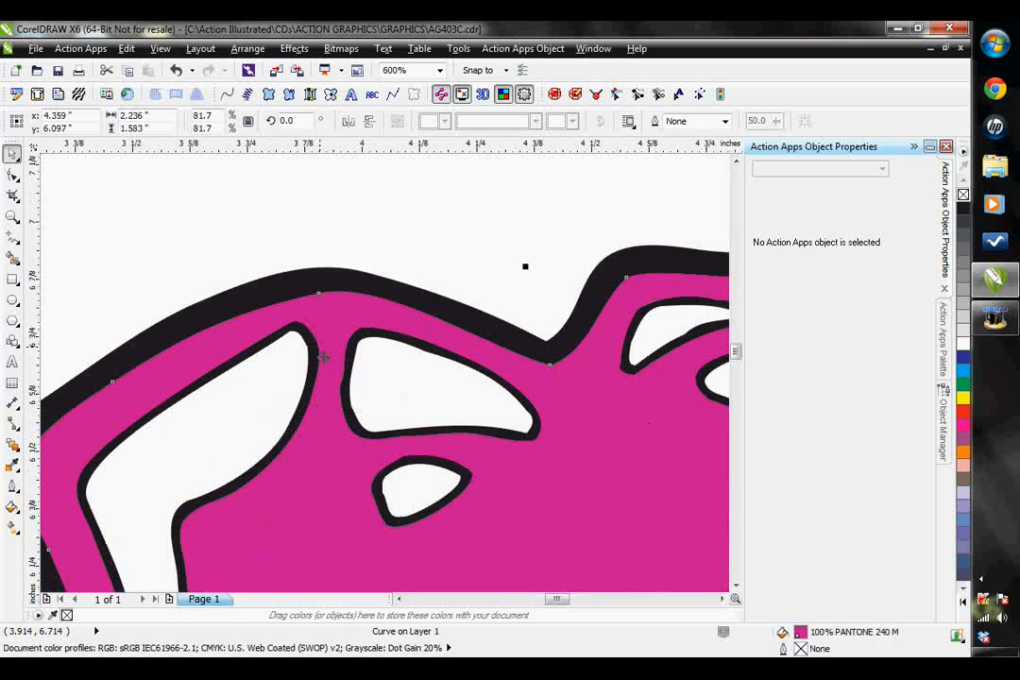
click(315, 346)
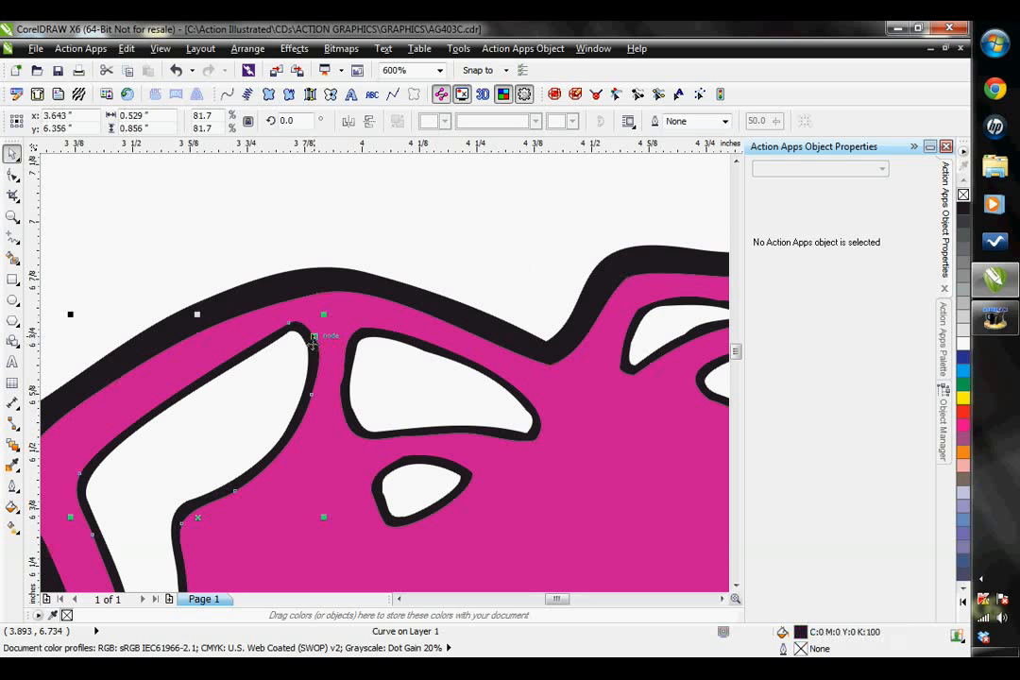
key(Delete)
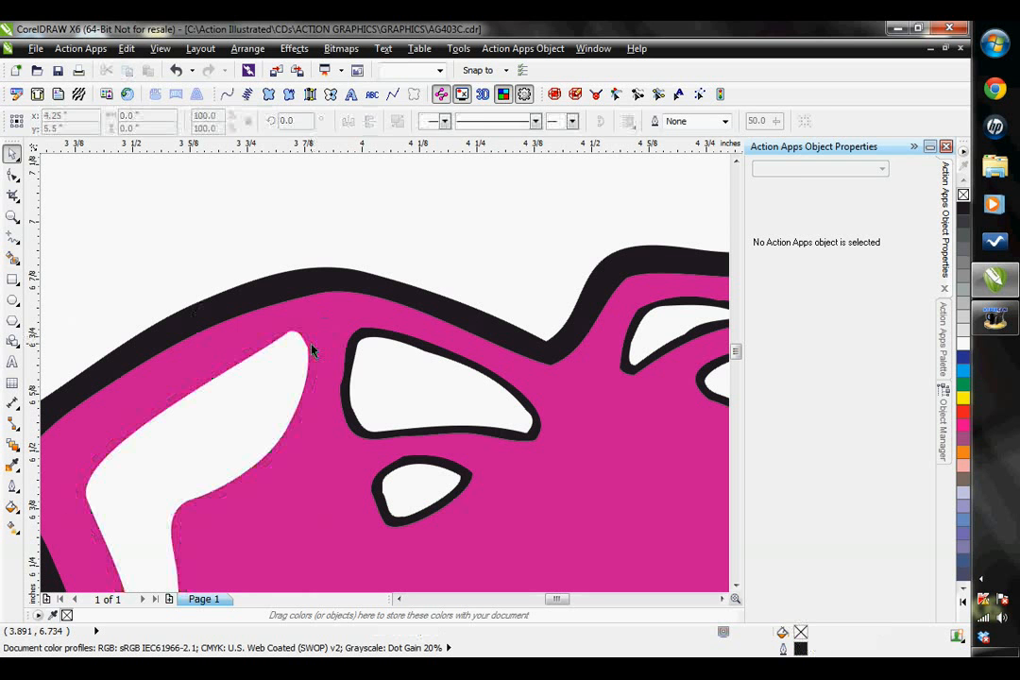
- Delete the black outline shapes behind the two smaller white highlights on the heart's left lobe
click(364, 342)
key(Delete)
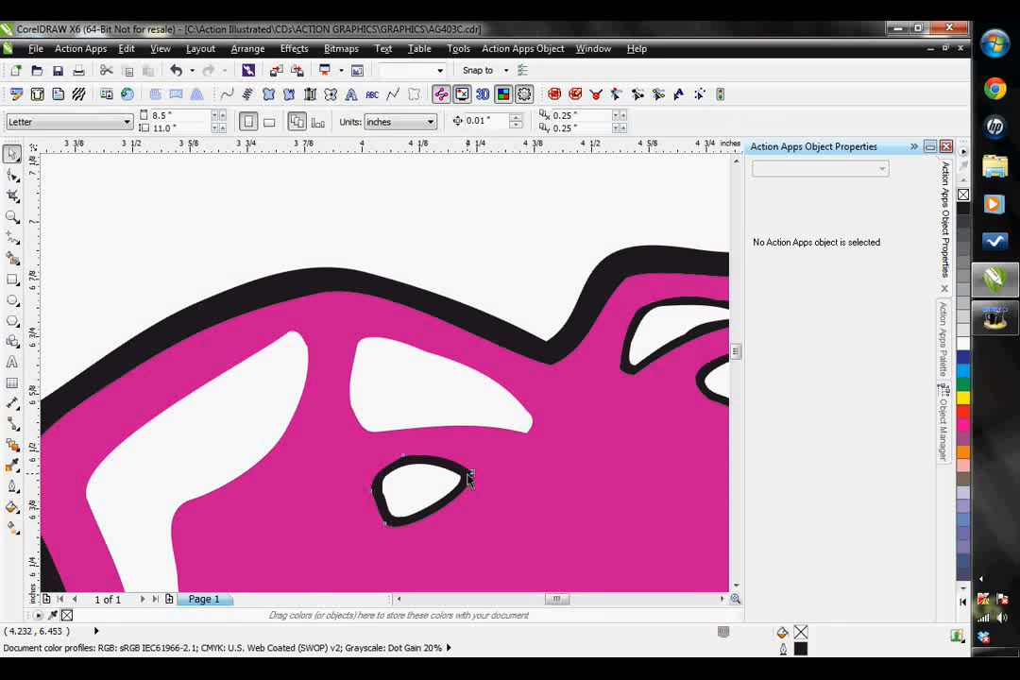
click(472, 480)
key(Delete)
- Delete the black outline shapes behind the small and large white highlights on the heart's right lobe
click(722, 599)
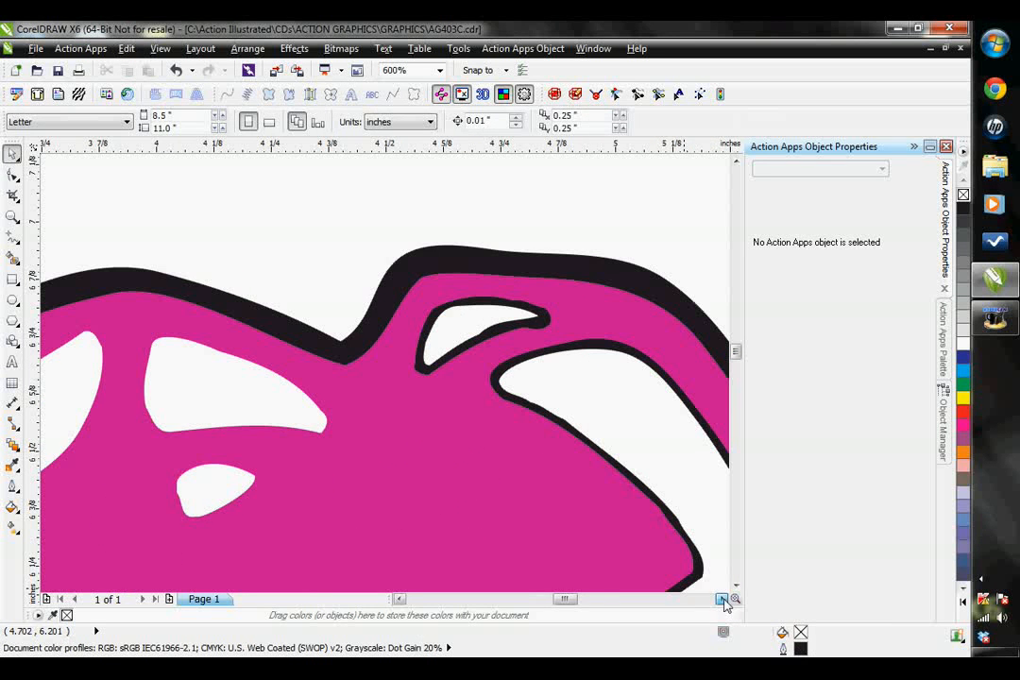
click(542, 326)
key(Delete)
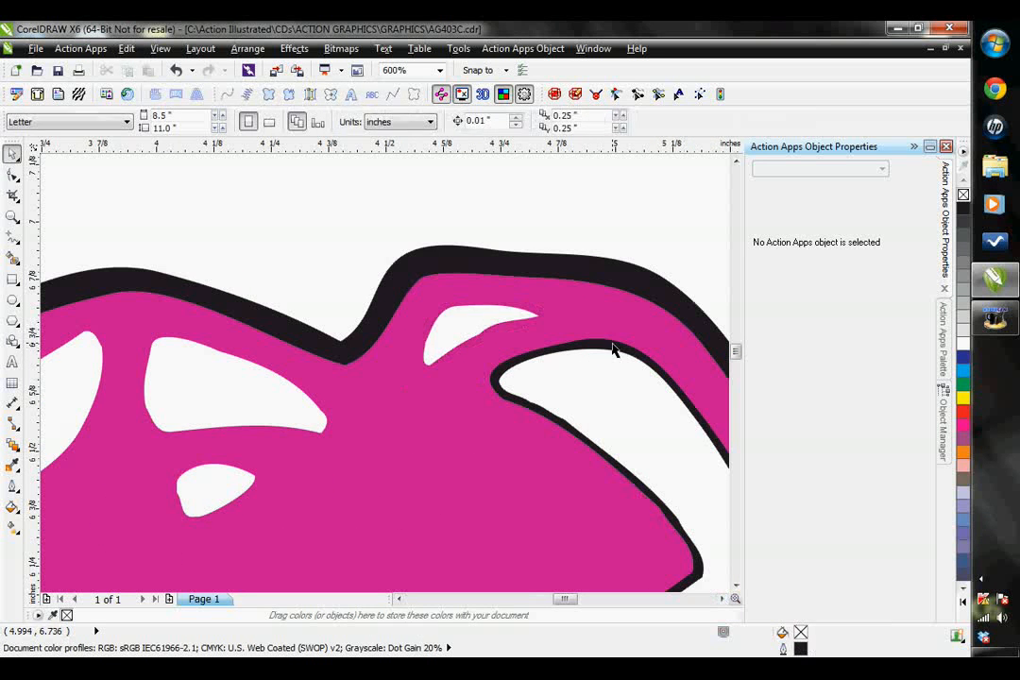
click(611, 352)
key(Delete)
- Delete the black outline shape behind the small oval highlight near the heart's bottom tip
scroll(607, 392, down, 2)
scroll(562, 515, up, 4)
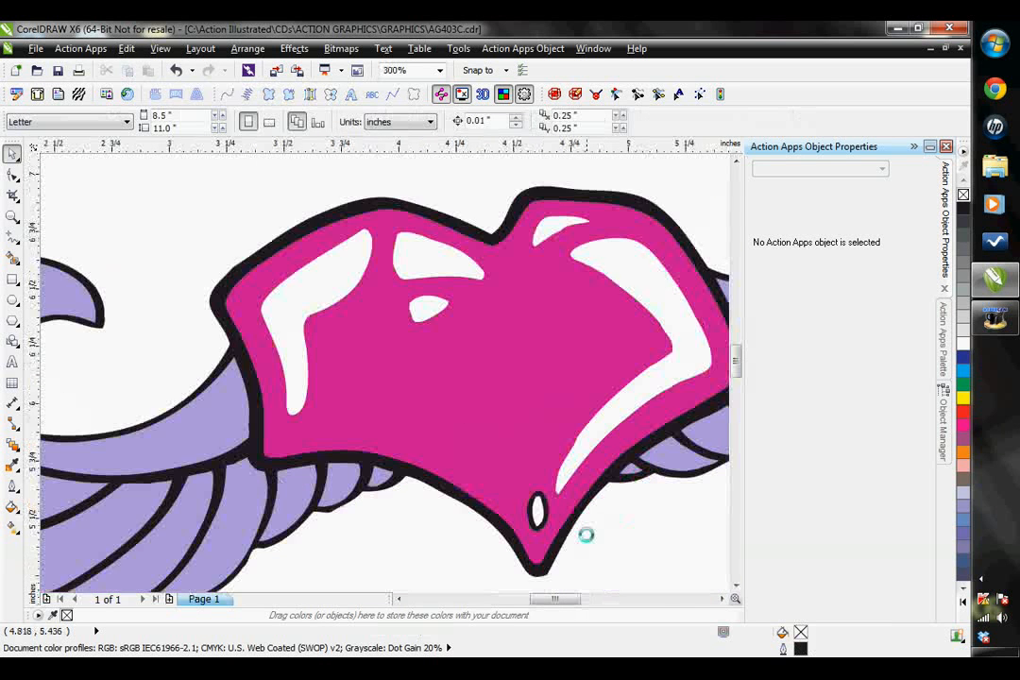
click(555, 503)
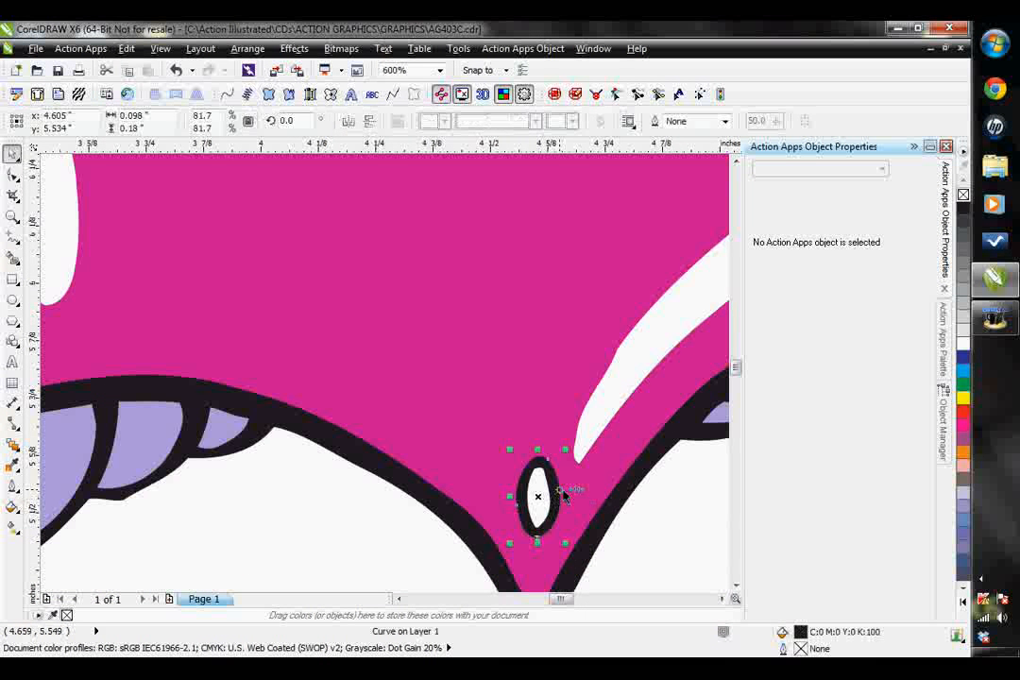
key(Delete)
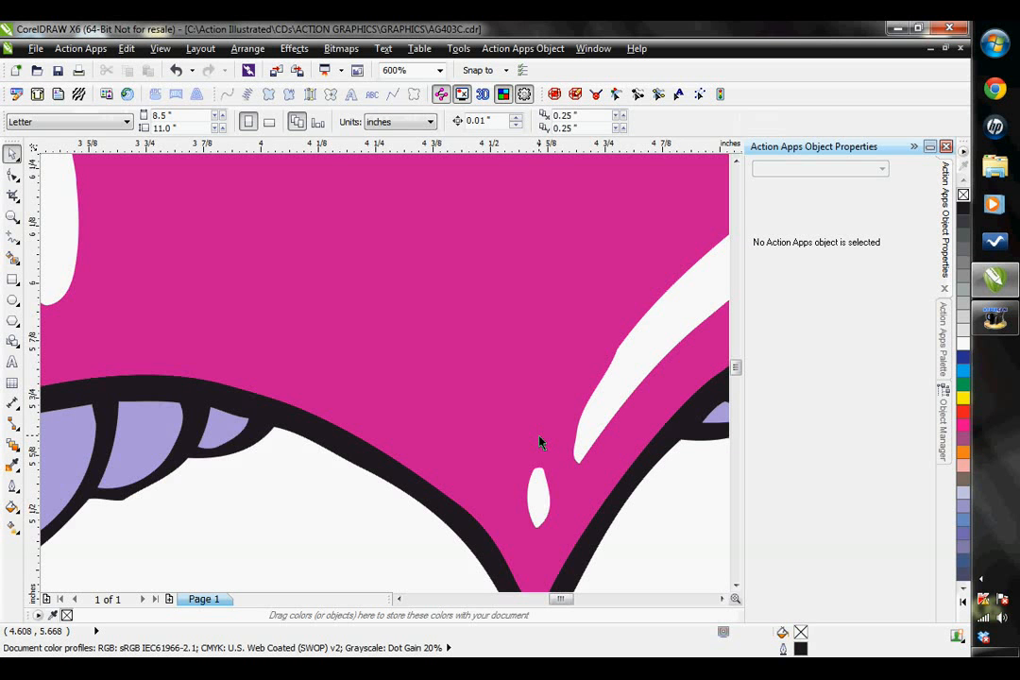
- Move the solid black backing shape away from the artwork to inspect the layering, and undo the move
scroll(541, 443, down, 2)
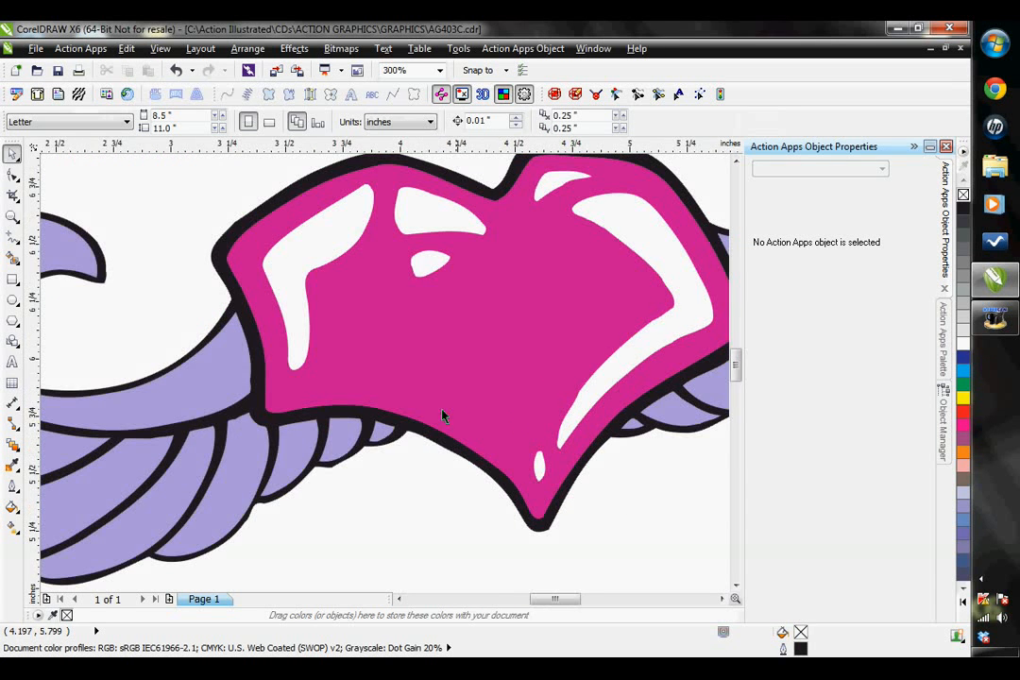
scroll(590, 362, down, 1)
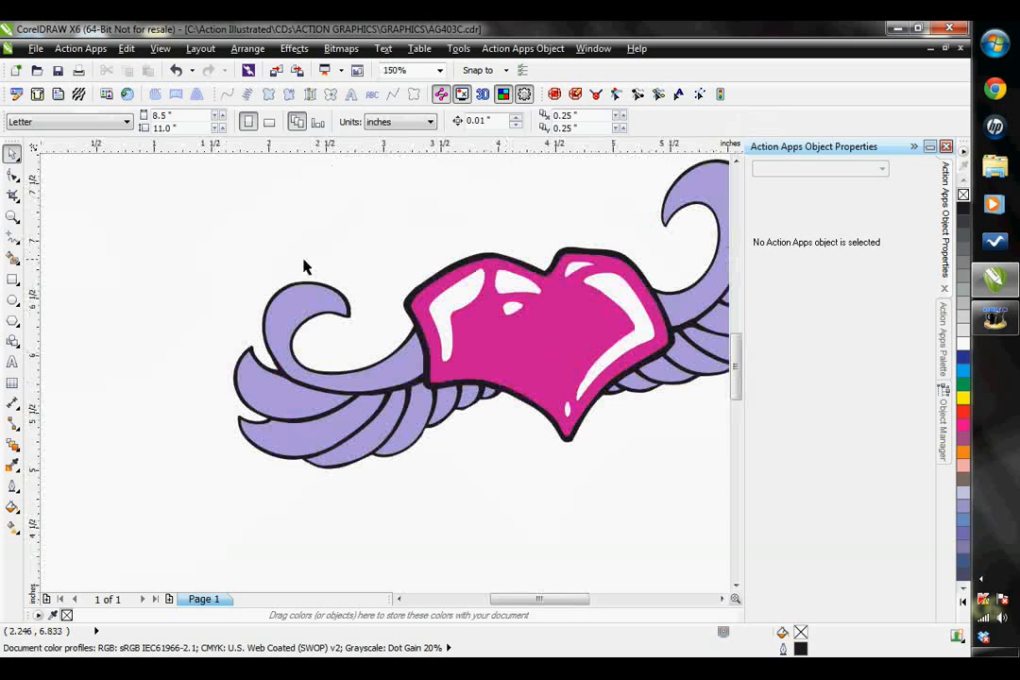
double_click(14, 215)
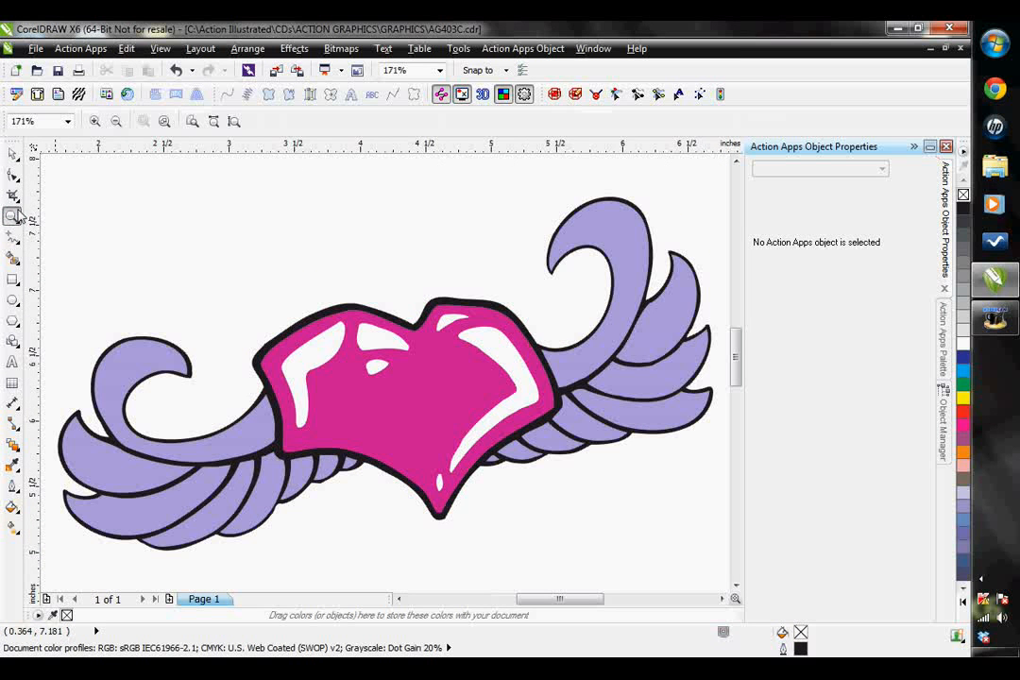
click(12, 154)
drag(337, 309, 225, 176)
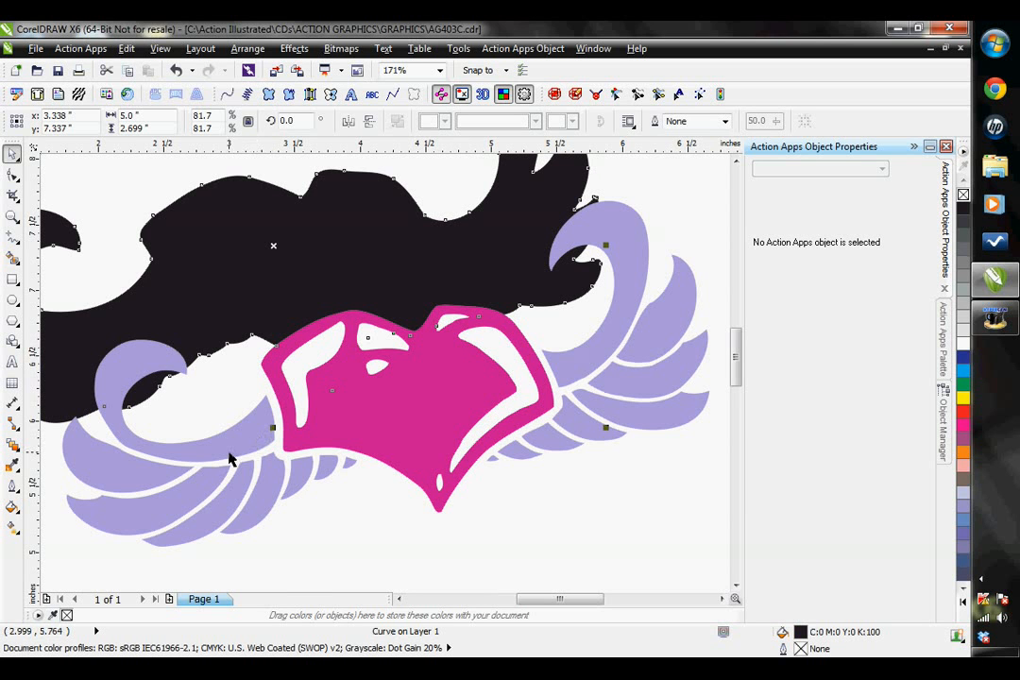
key(ctrl+z)
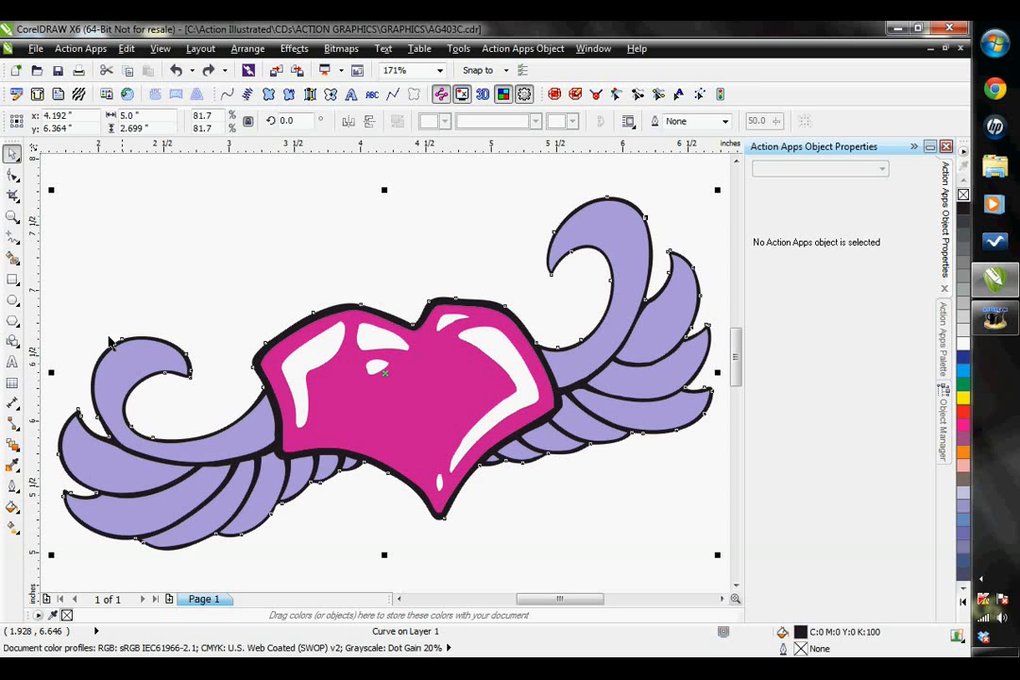
click(200, 261)
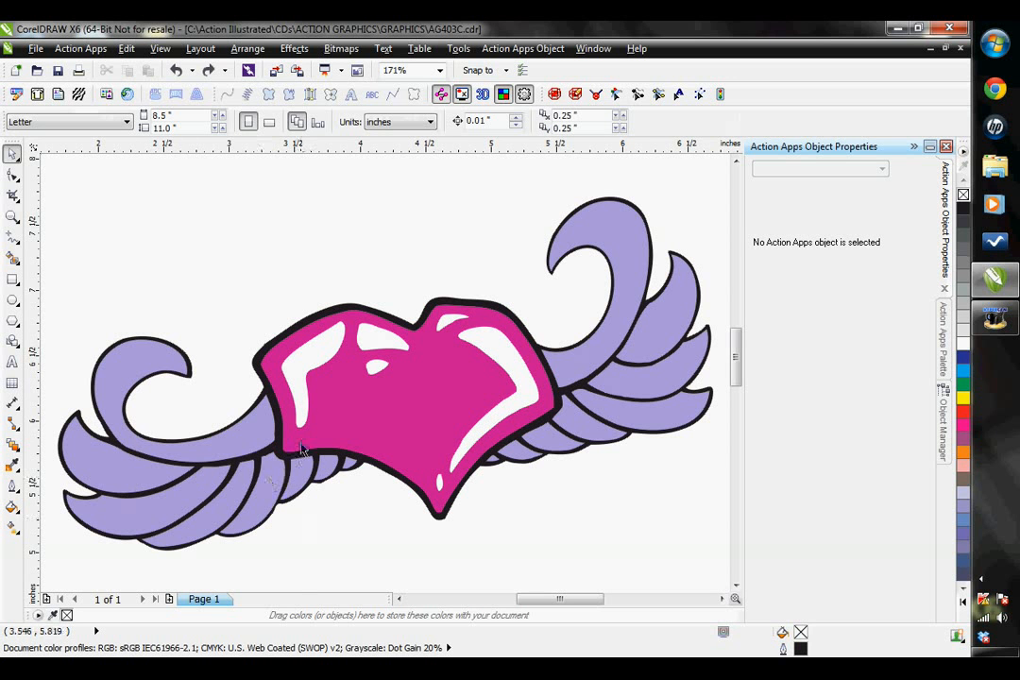
- Apply Simplify to all the winged heart objects to trim their overlapping areas
scroll(257, 378, down, 2)
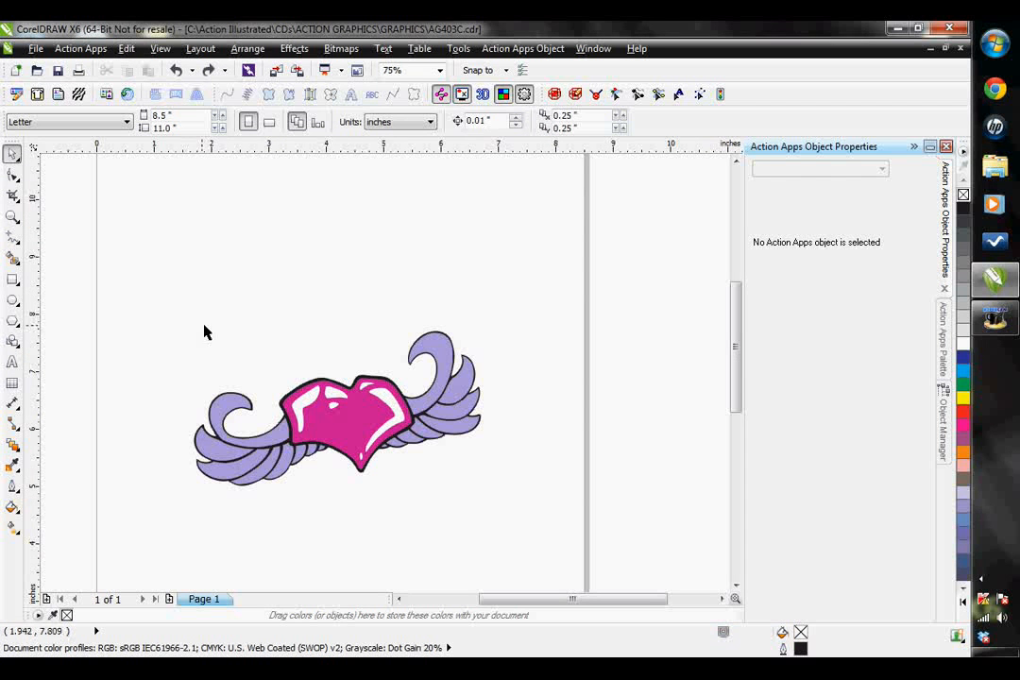
drag(176, 298, 581, 529)
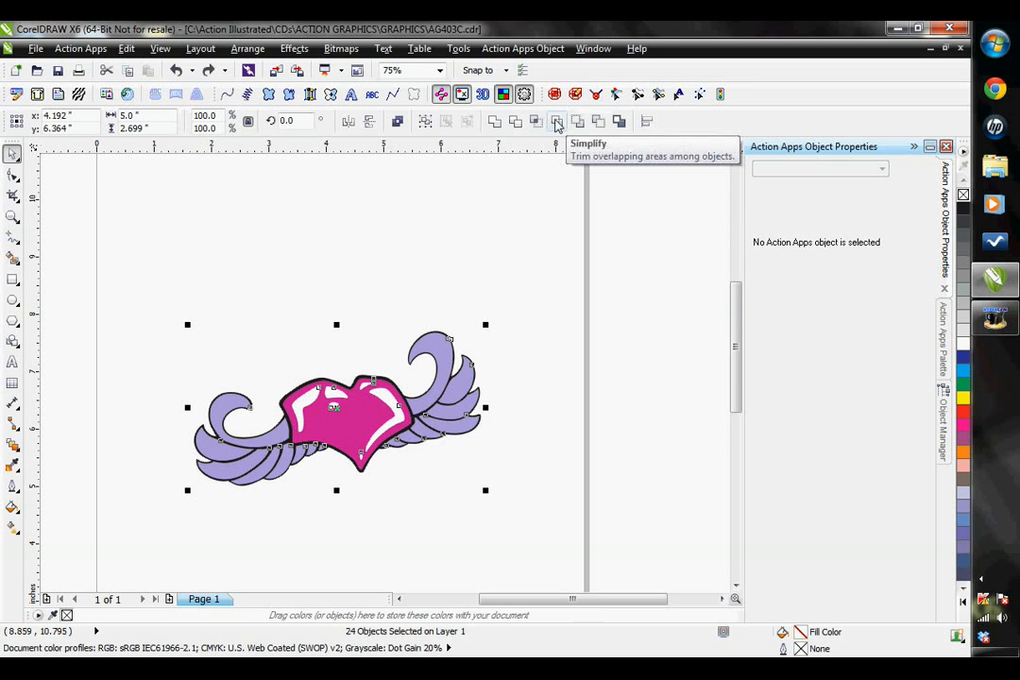
click(556, 126)
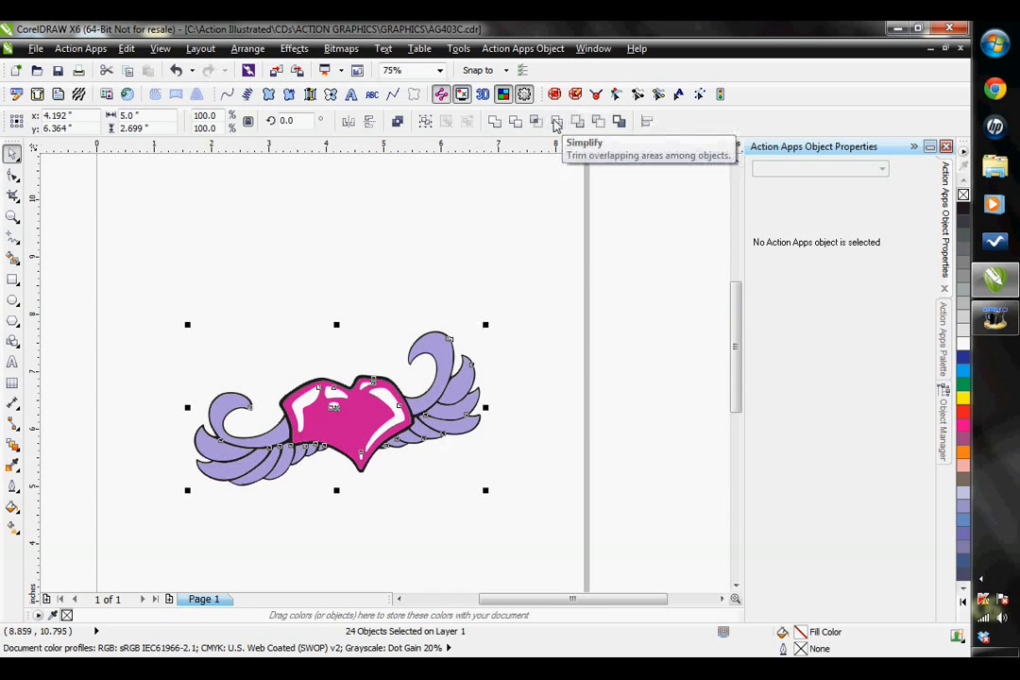
click(435, 315)
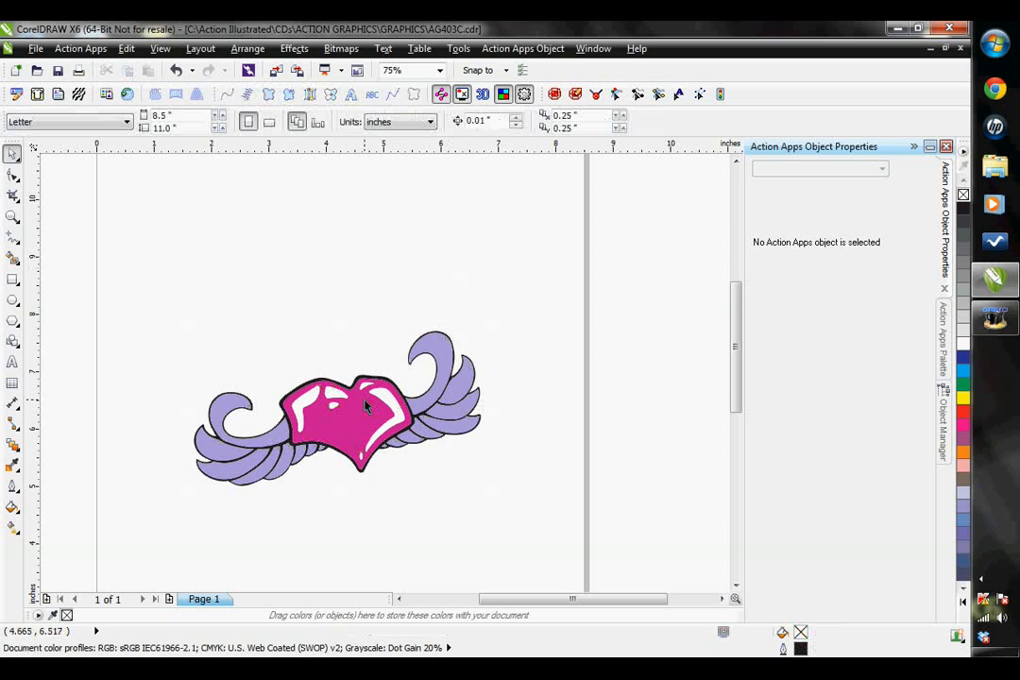
- Move the black outline shape away from the artwork to inspect the simplified layers, and undo the move
scroll(359, 357, up, 1)
drag(359, 357, 345, 217)
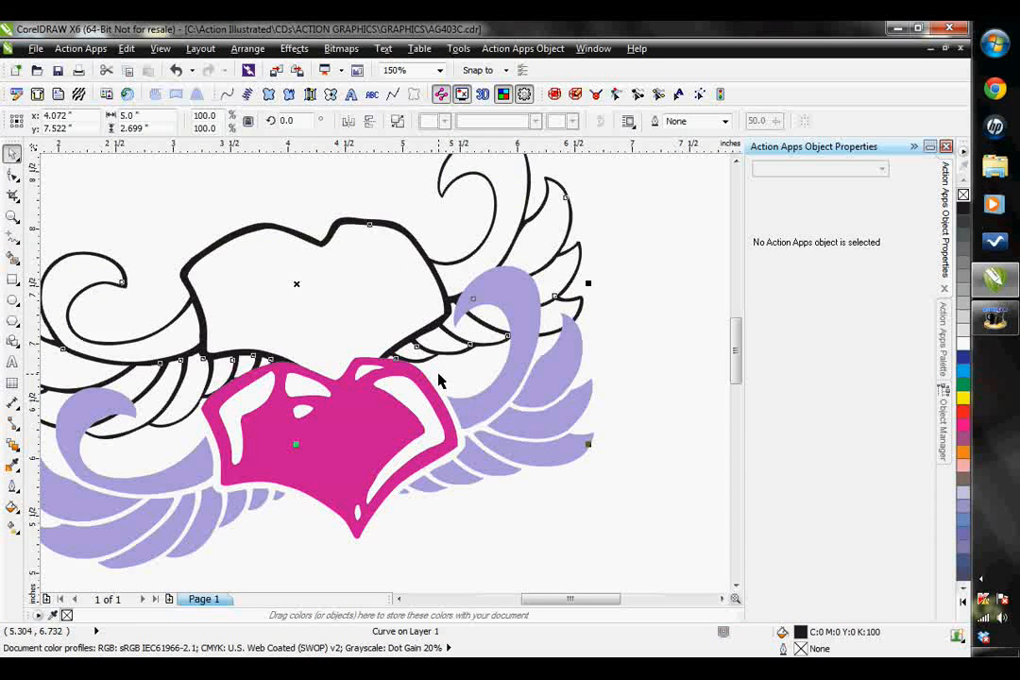
key(ctrl+z)
click(410, 524)
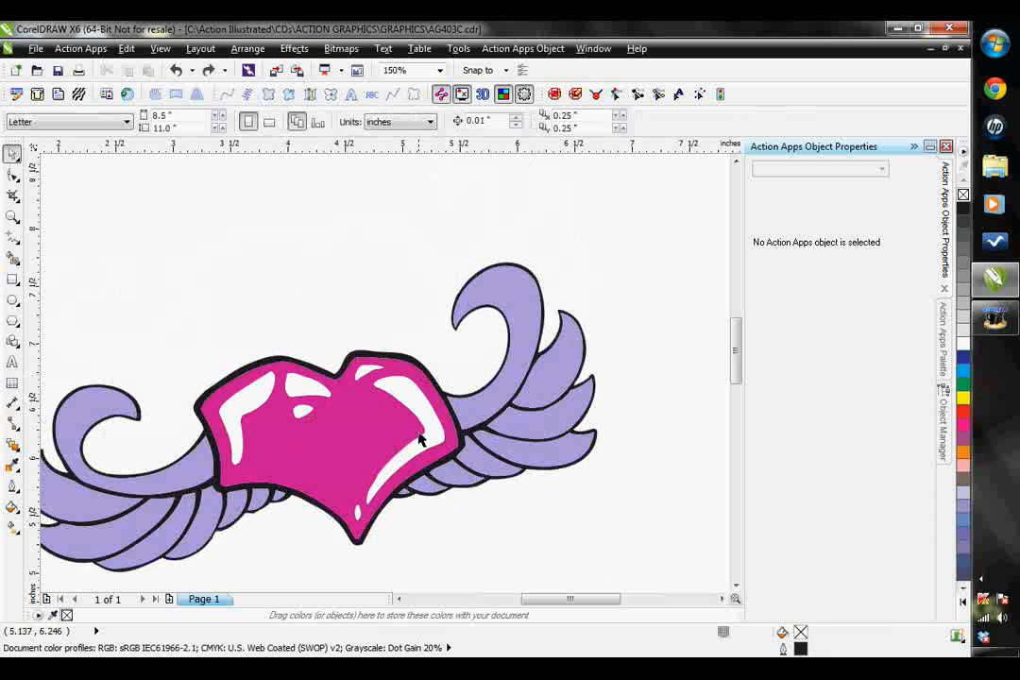
- Move the large white highlight on the heart's right lobe aside to inspect the cut-out beneath it, and undo the move
drag(414, 394, 444, 385)
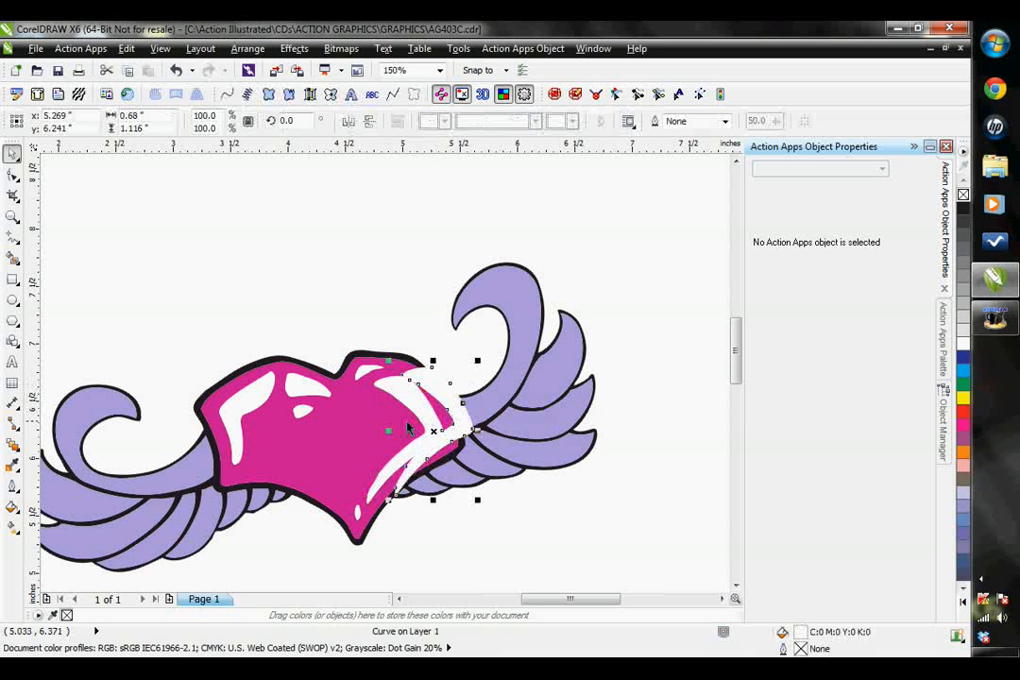
key(ctrl+z)
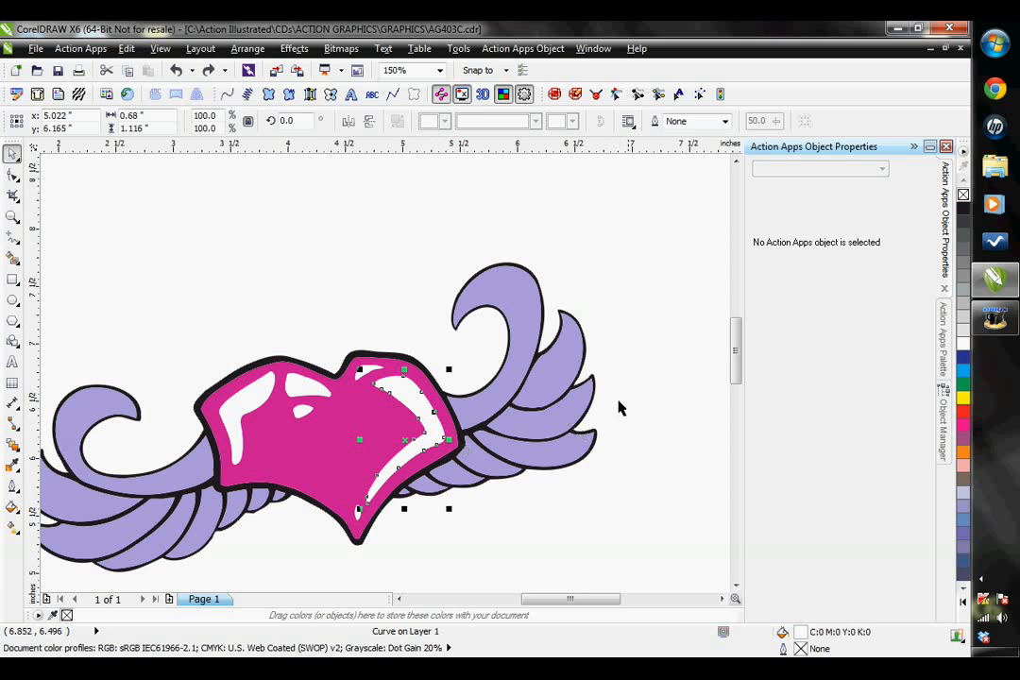
click(653, 386)
scroll(336, 388, down, 2)
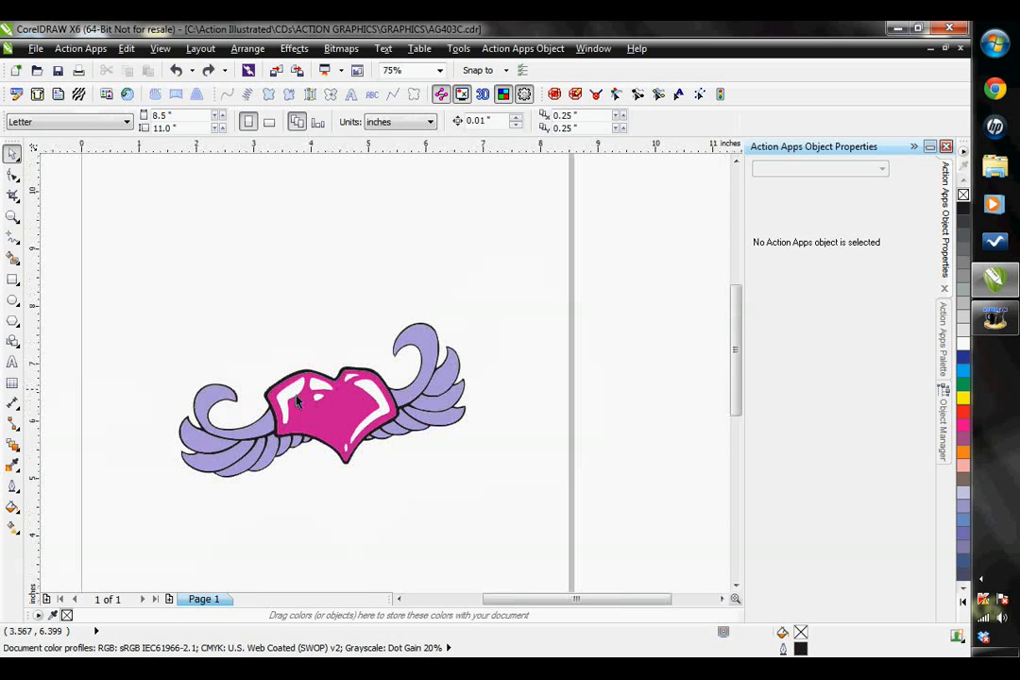
- Open the Object Manager and browse the stacking order of the curves on Layer 1 with the whole artwork in view
scroll(163, 364, up, 2)
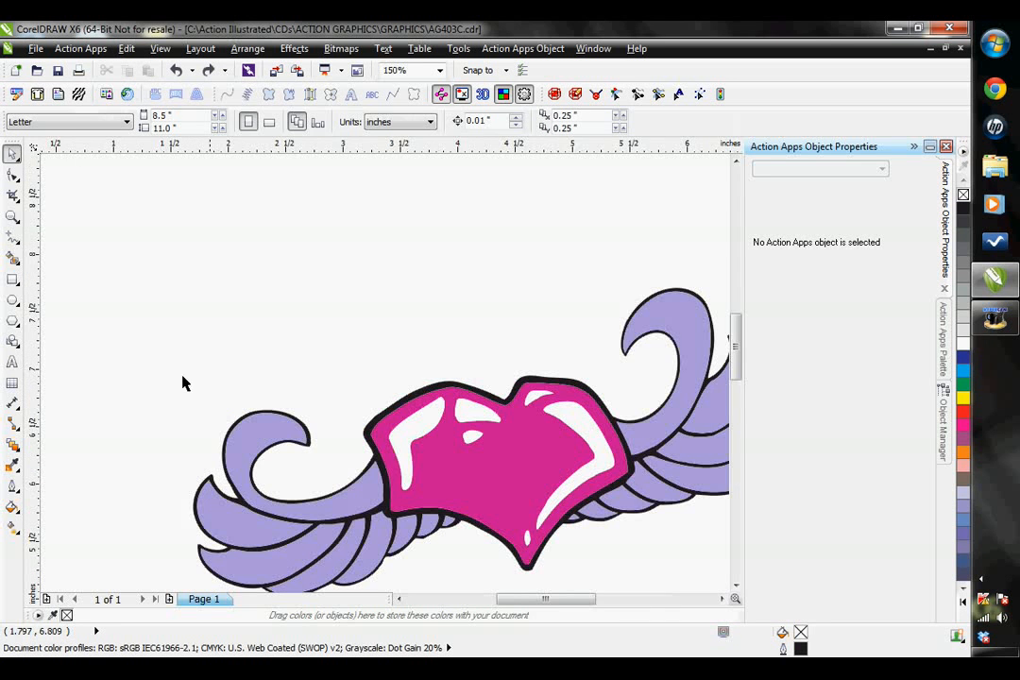
double_click(12, 216)
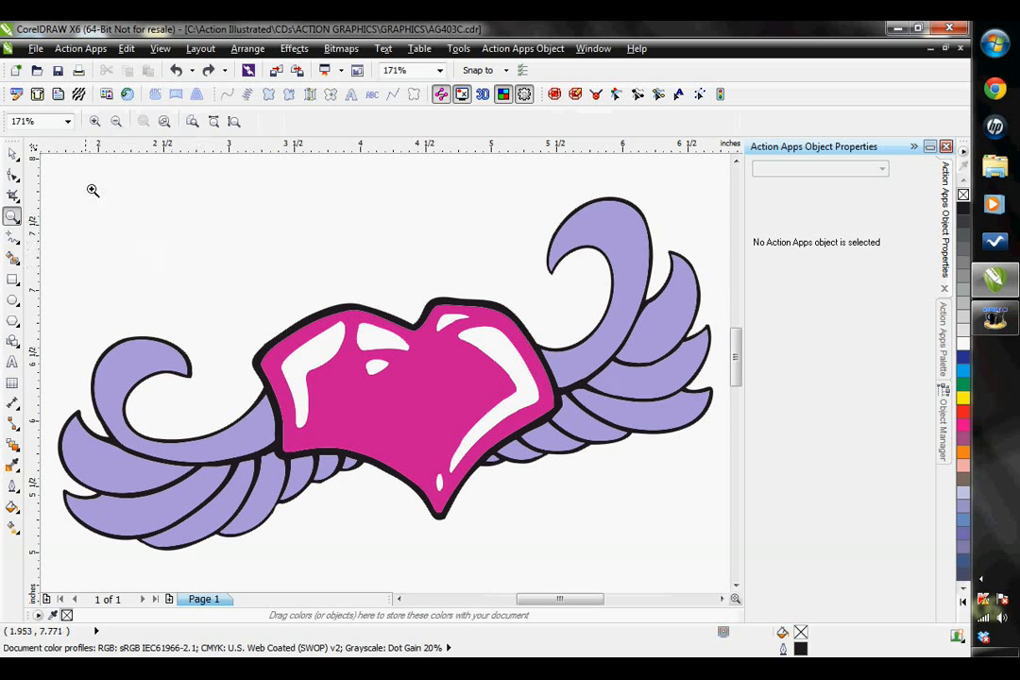
click(13, 154)
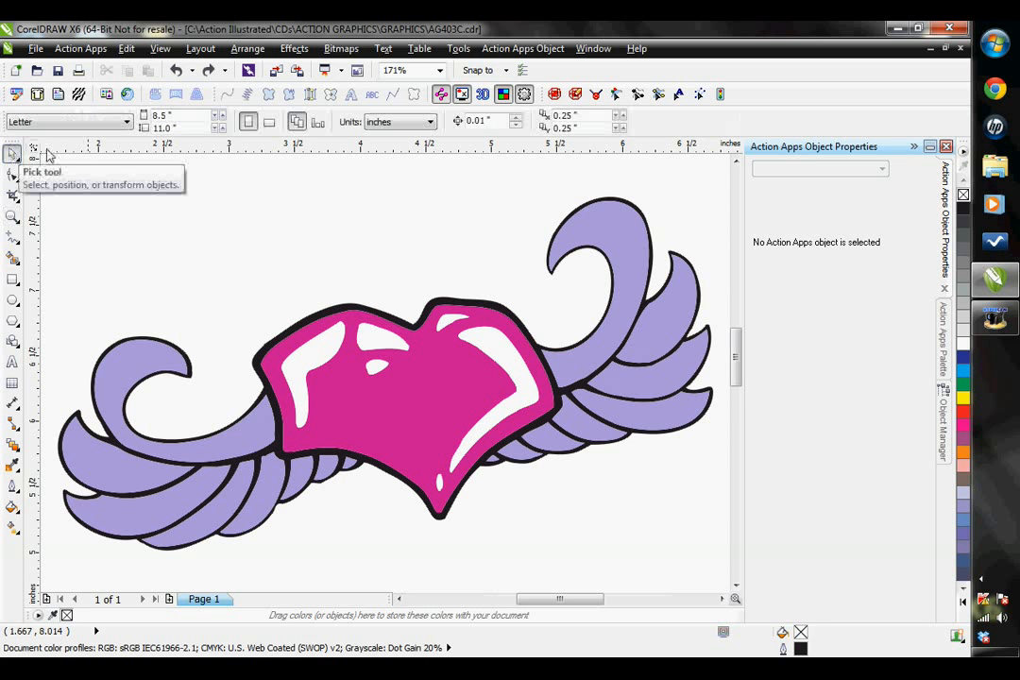
click(943, 415)
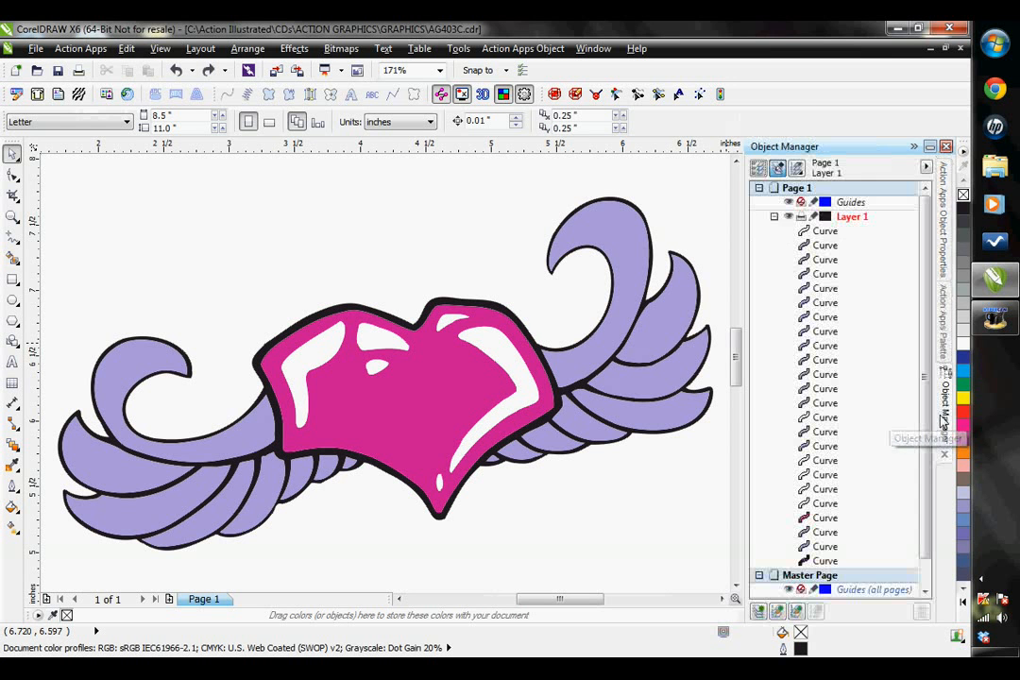
click(460, 49)
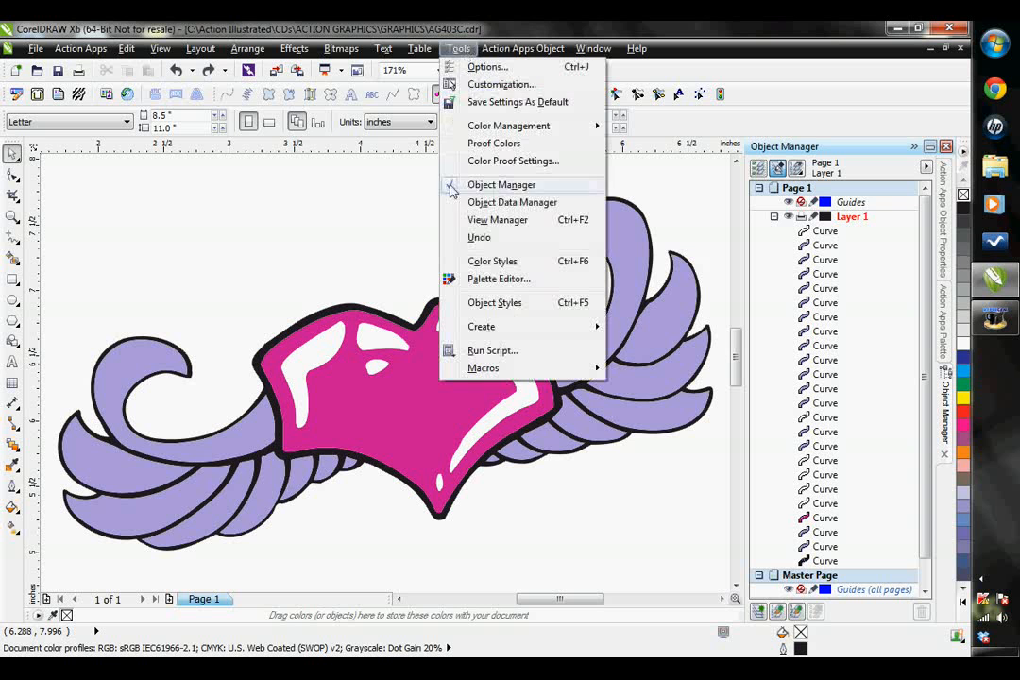
click(656, 186)
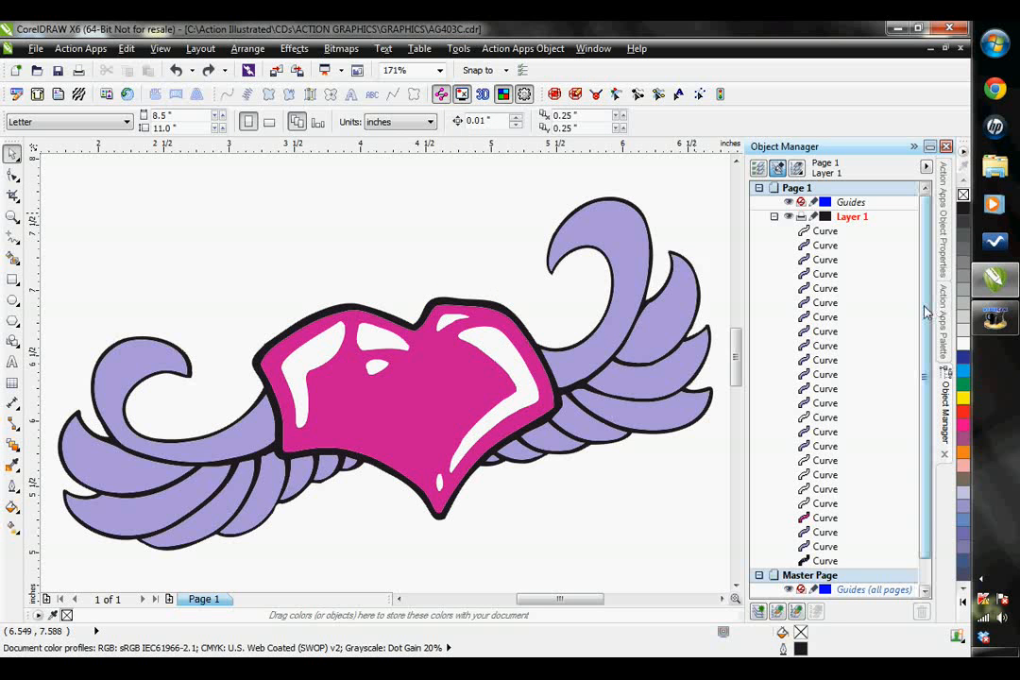
drag(926, 354, 928, 388)
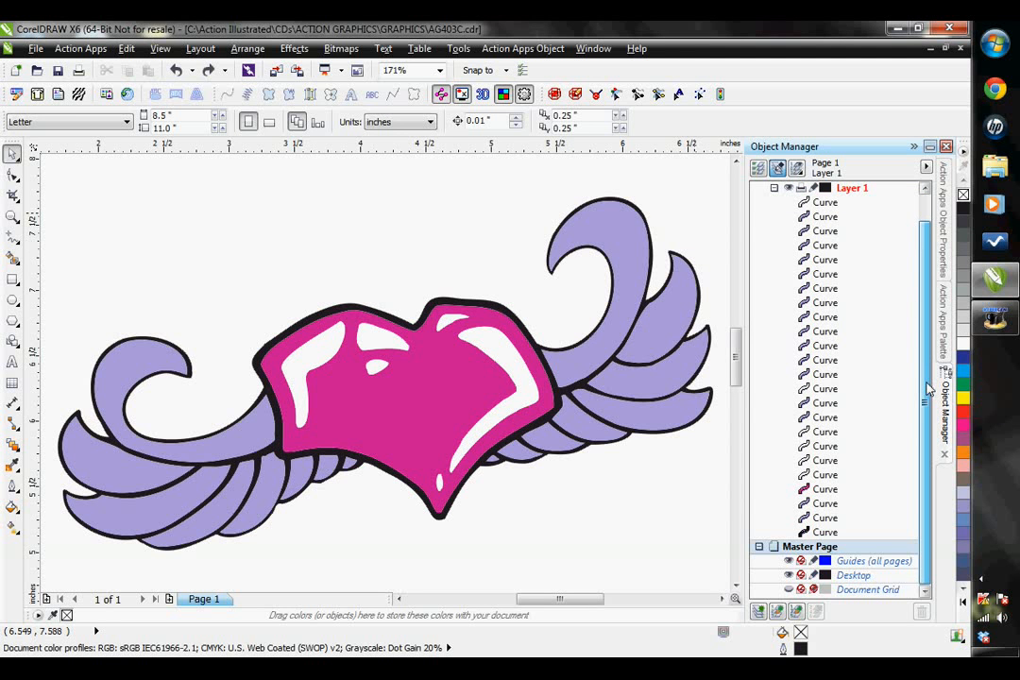
drag(930, 385, 934, 370)
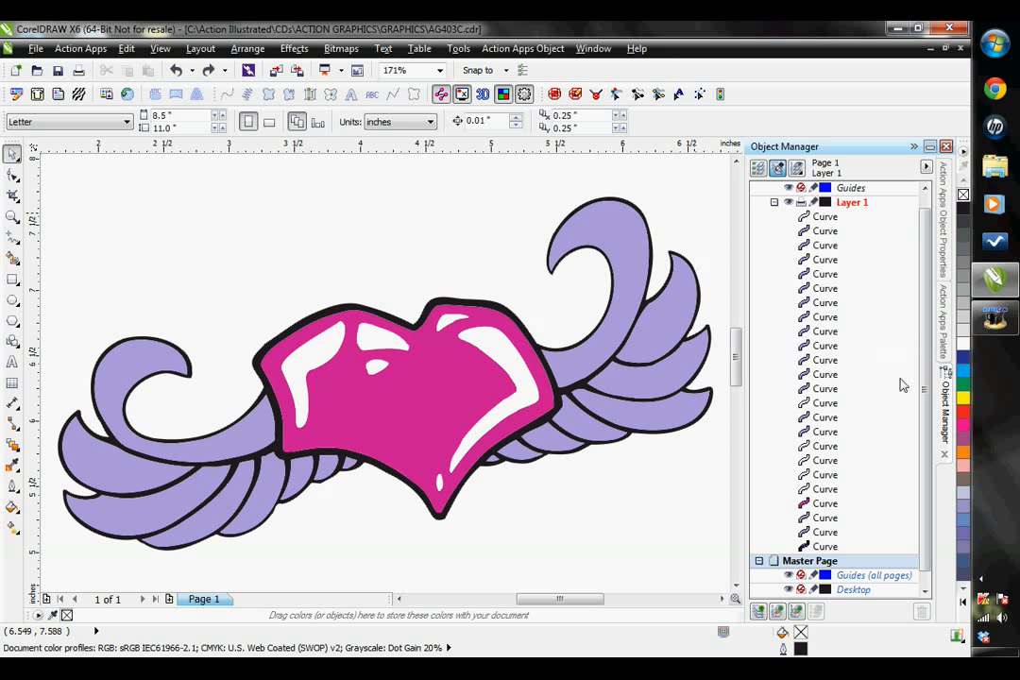
- Select all the purple wing curves in the Object Manager and move them together to the end of Layer 1's object list
click(827, 534)
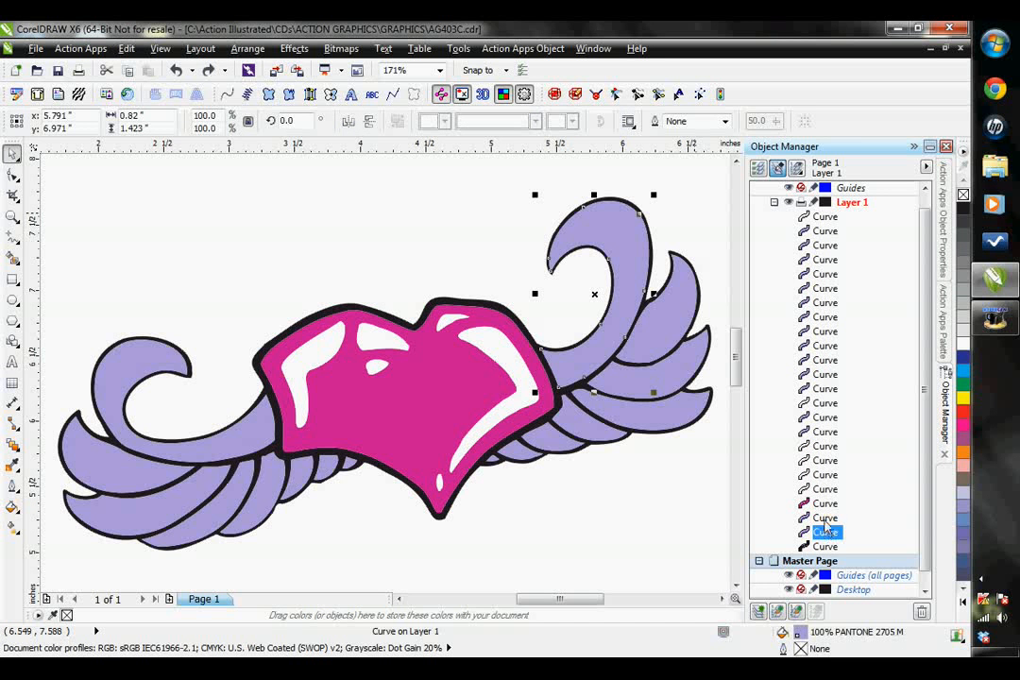
shift+click(827, 519)
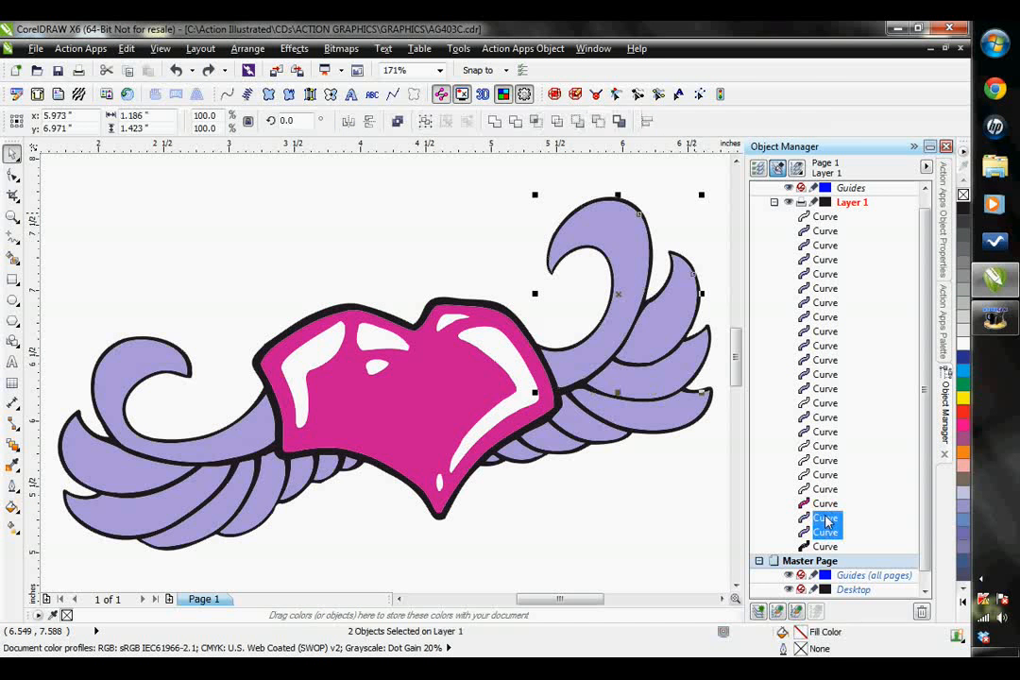
ctrl+click(824, 431)
ctrl+click(824, 418)
ctrl+click(825, 389)
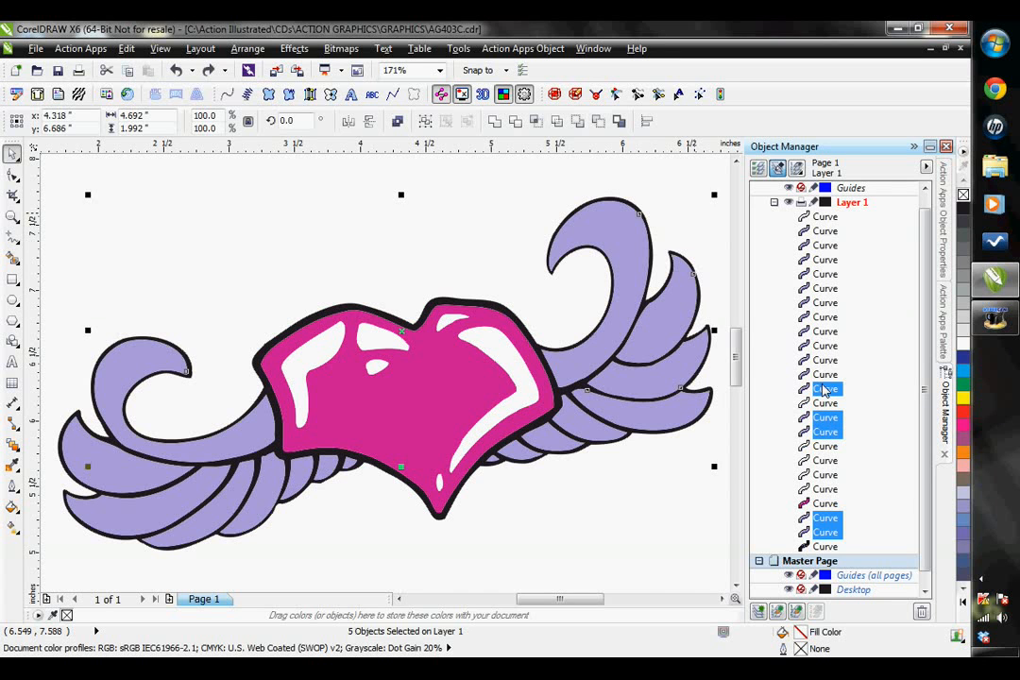
ctrl+click(825, 374)
ctrl+click(825, 346)
ctrl+click(827, 361)
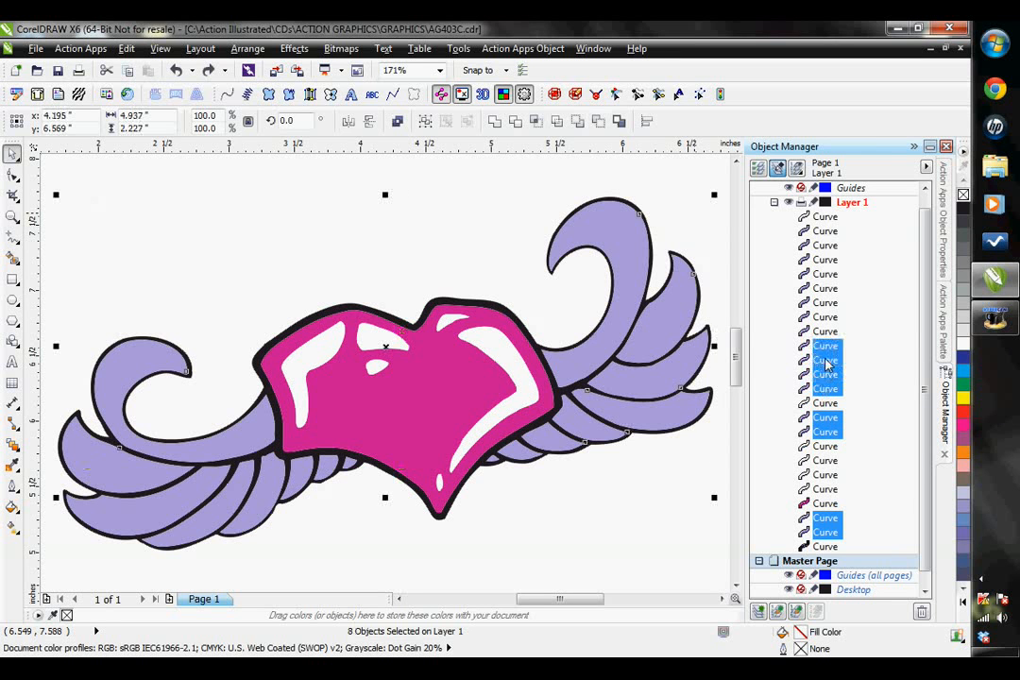
ctrl+click(828, 331)
ctrl+click(827, 318)
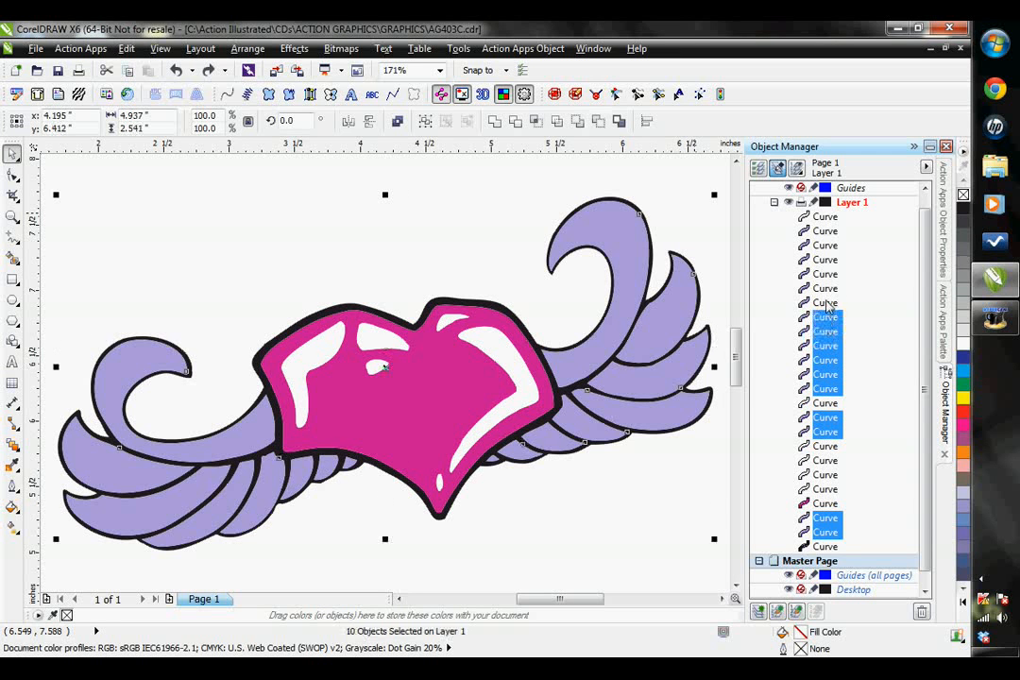
ctrl+click(827, 303)
ctrl+click(828, 289)
ctrl+click(827, 274)
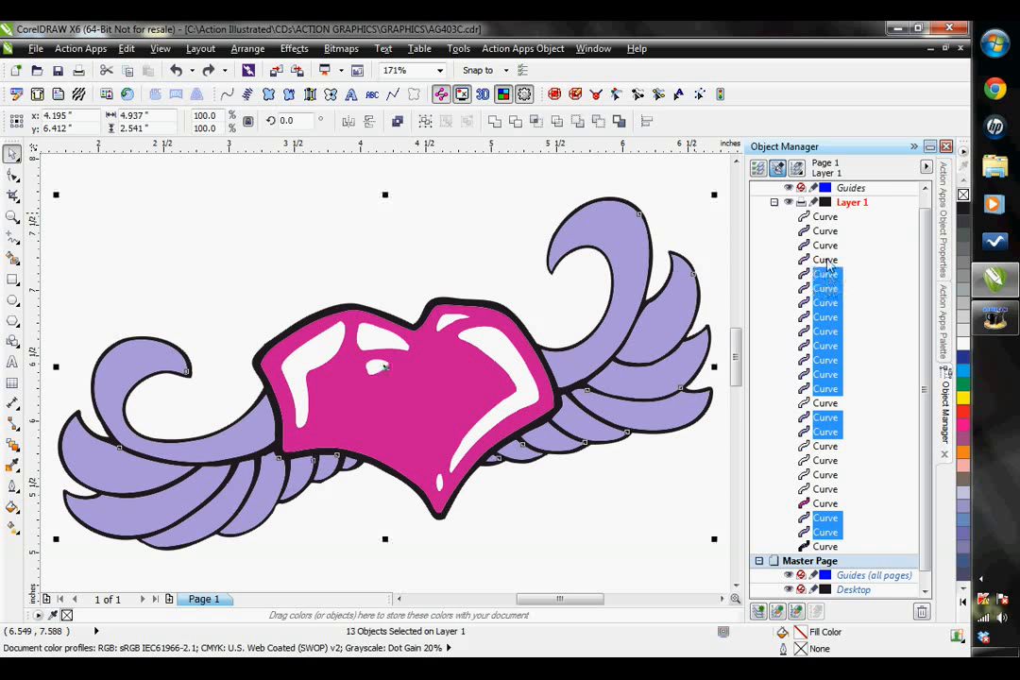
ctrl+click(827, 260)
ctrl+click(825, 245)
ctrl+click(825, 232)
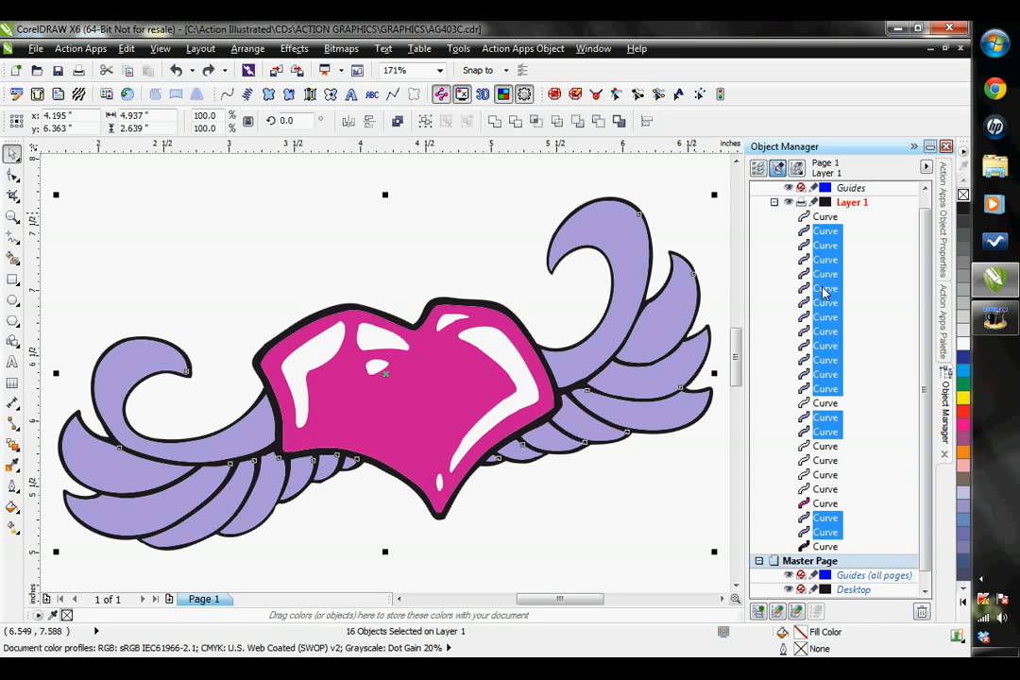
drag(826, 375, 828, 558)
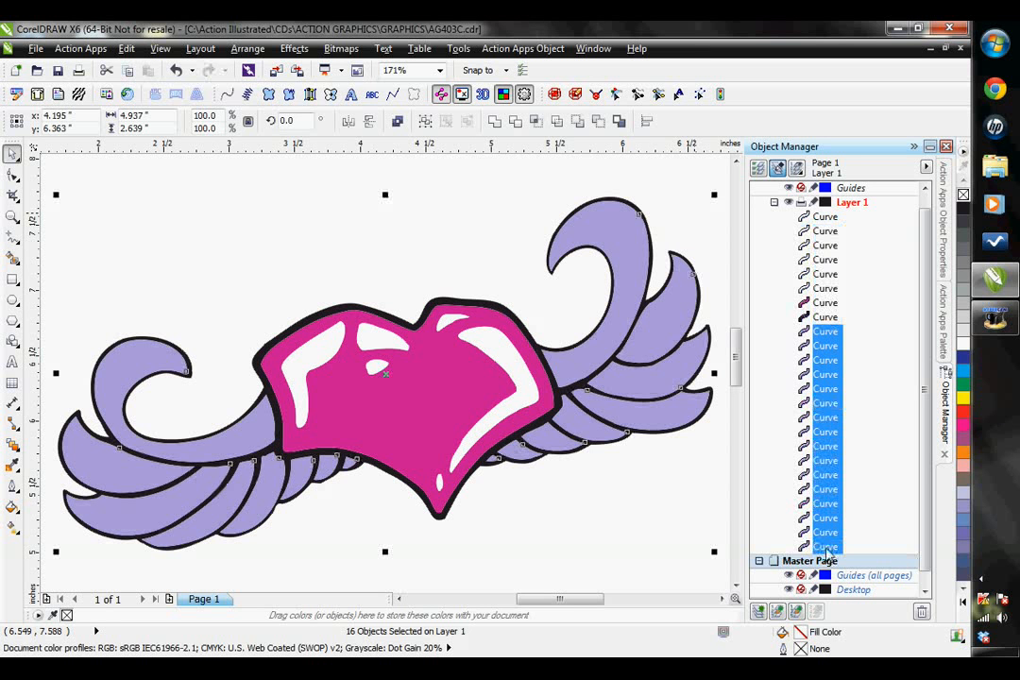
- Stack the six white highlight curves between the black outline and the purple wing curves, and place the magenta heart directly below the black outline
click(825, 217)
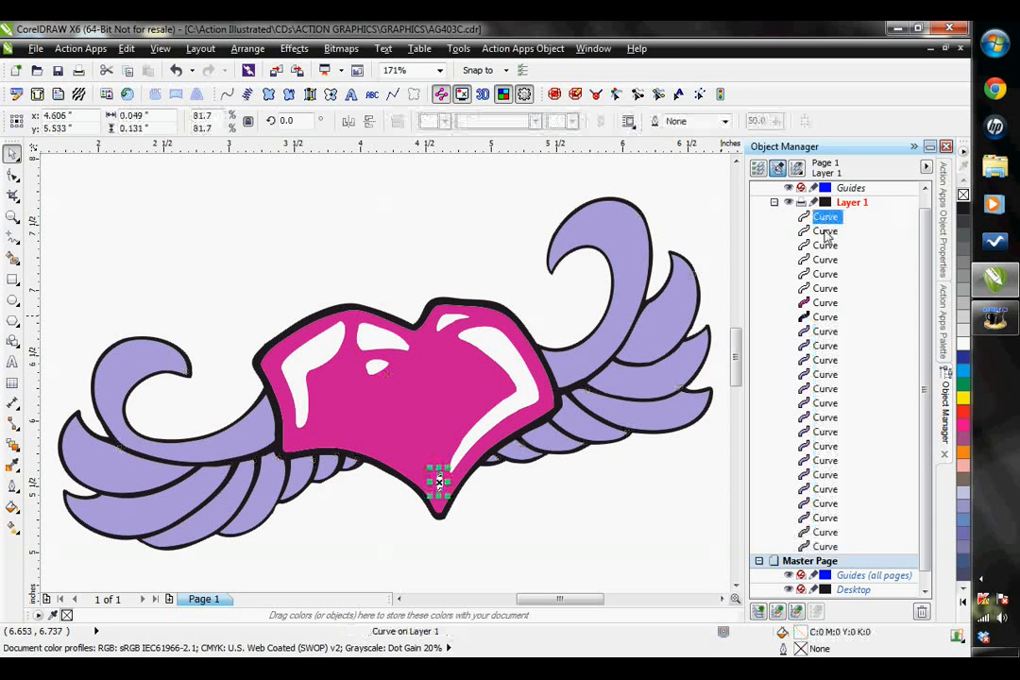
shift+click(825, 230)
shift+click(822, 245)
shift+click(819, 259)
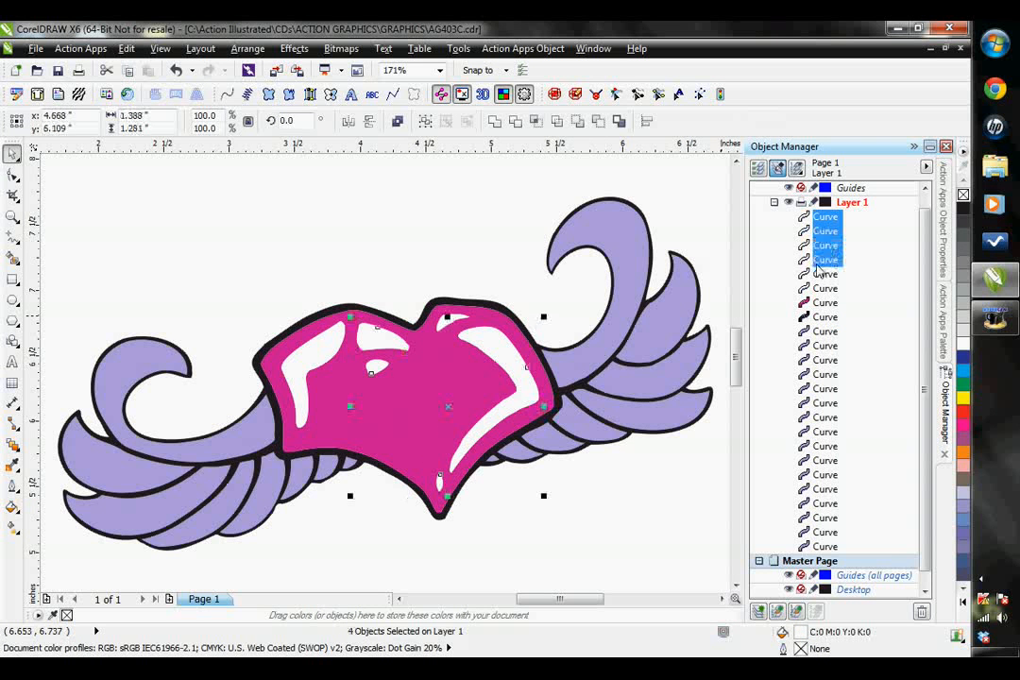
shift+click(818, 273)
shift+click(818, 289)
drag(820, 258, 820, 331)
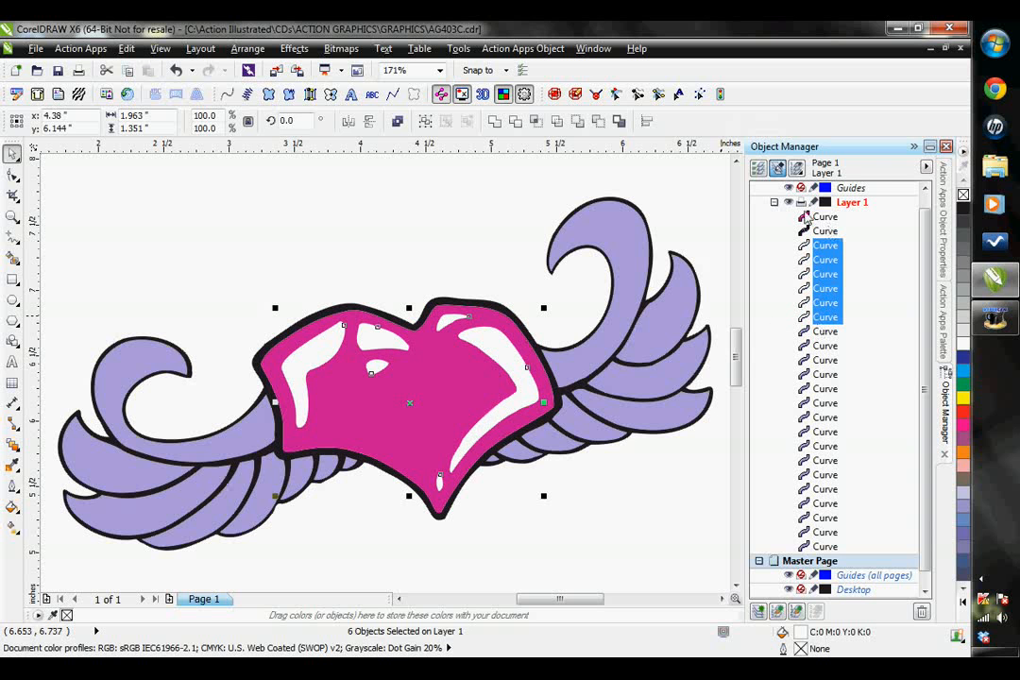
click(826, 218)
drag(827, 221, 824, 243)
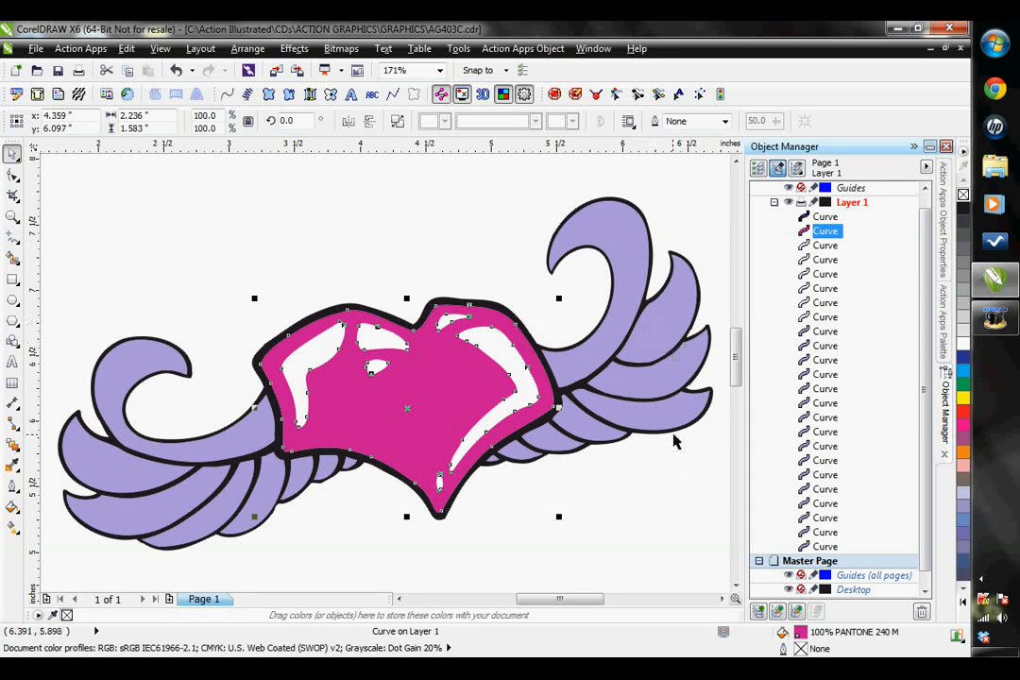
- Step through the purple wing curves in the Object Manager to examine which feather each entry represents and their stacking order
click(822, 549)
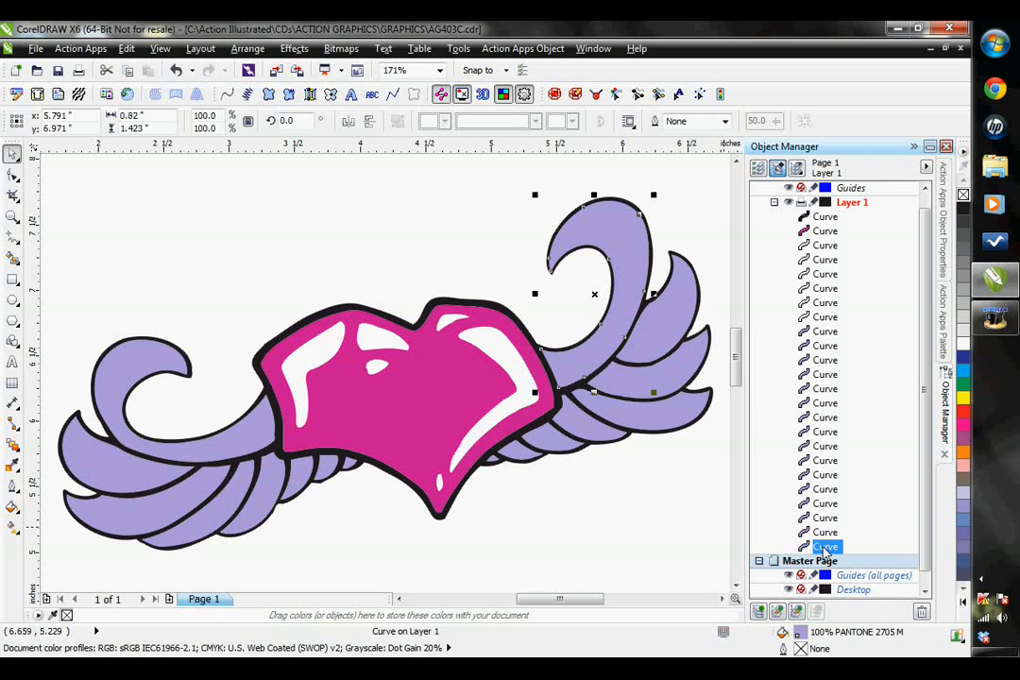
click(825, 533)
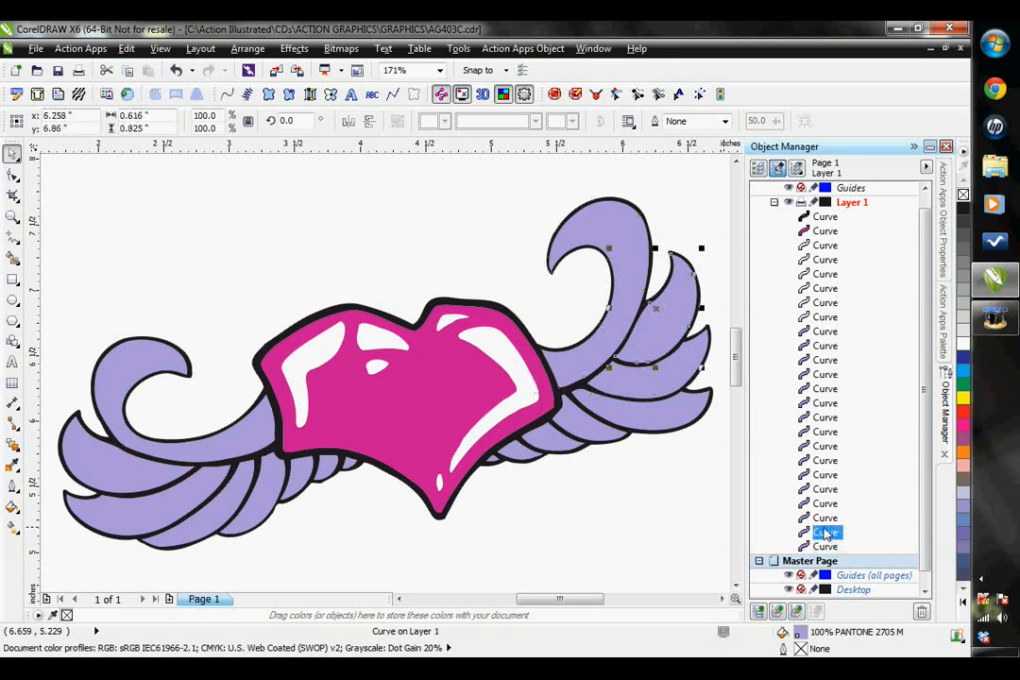
click(825, 518)
click(825, 504)
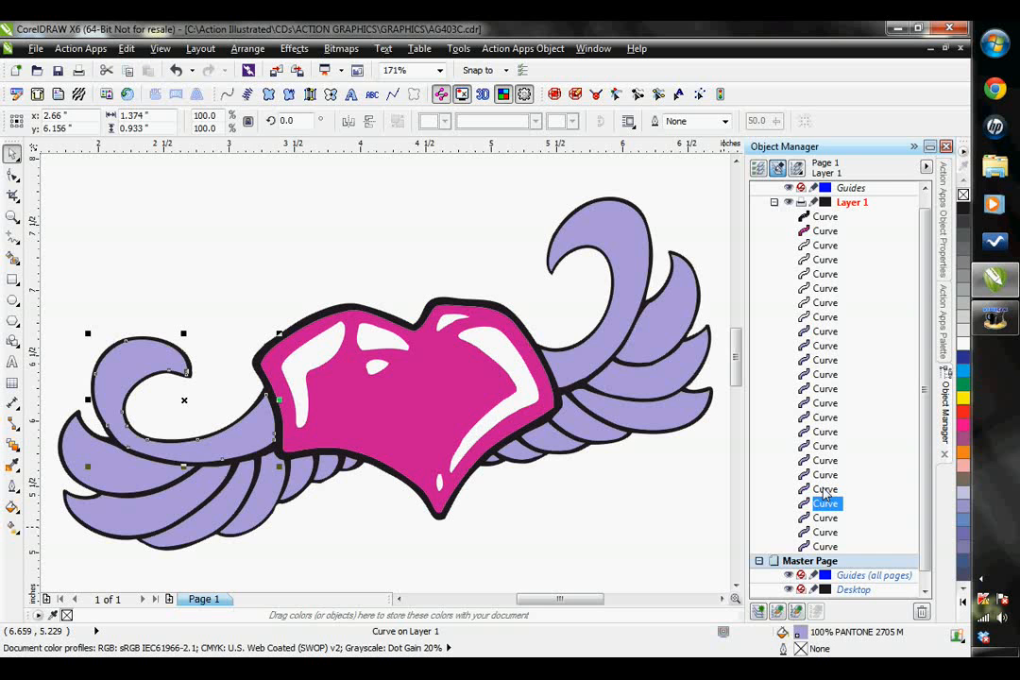
click(825, 488)
click(823, 475)
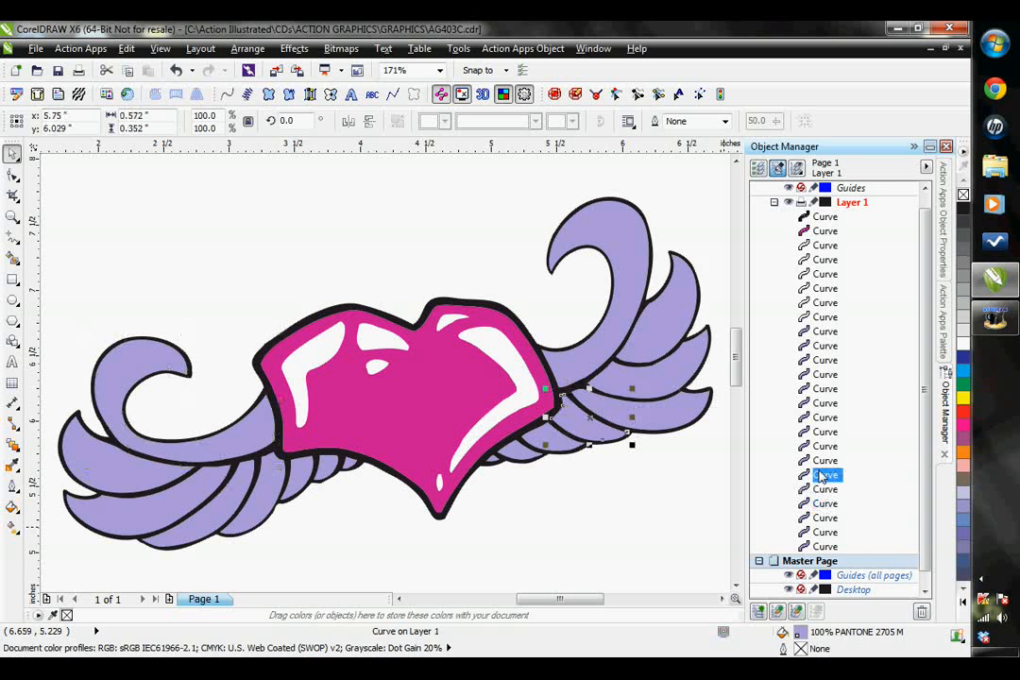
click(824, 460)
click(825, 446)
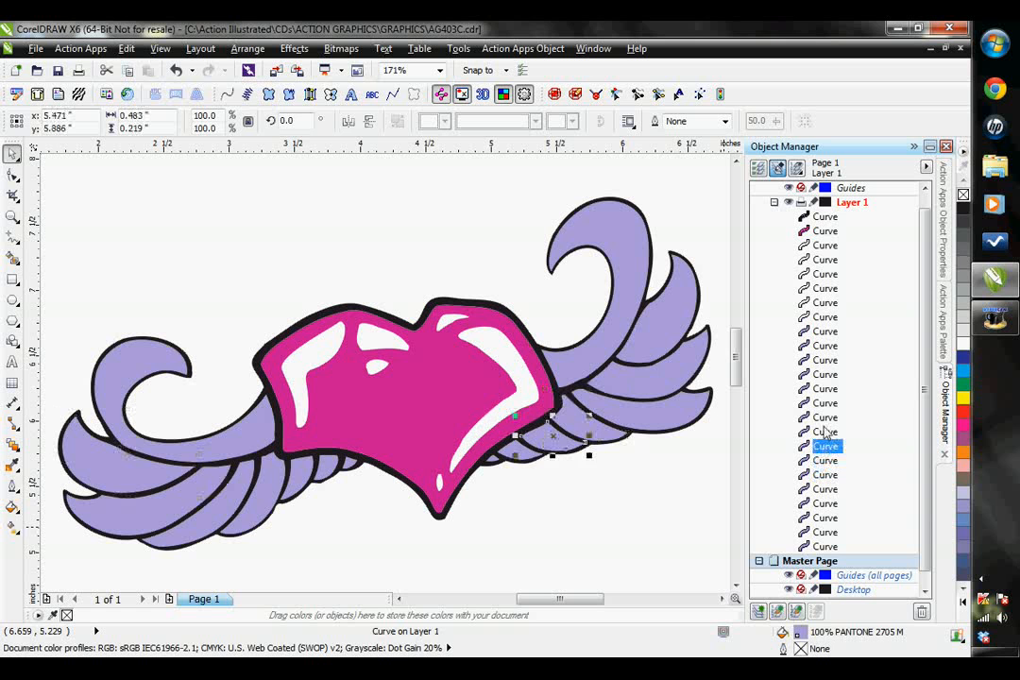
click(825, 432)
click(824, 418)
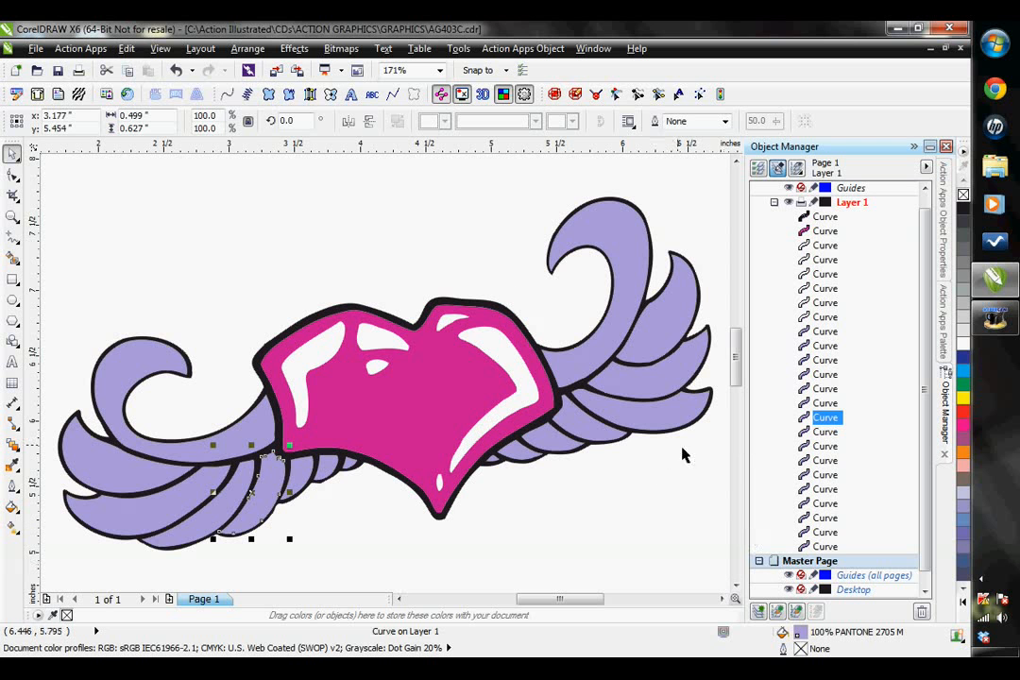
- Check the order of the right wing's feathers and move the fourth feather's curve directly above the third feather's in the layer list
click(606, 244)
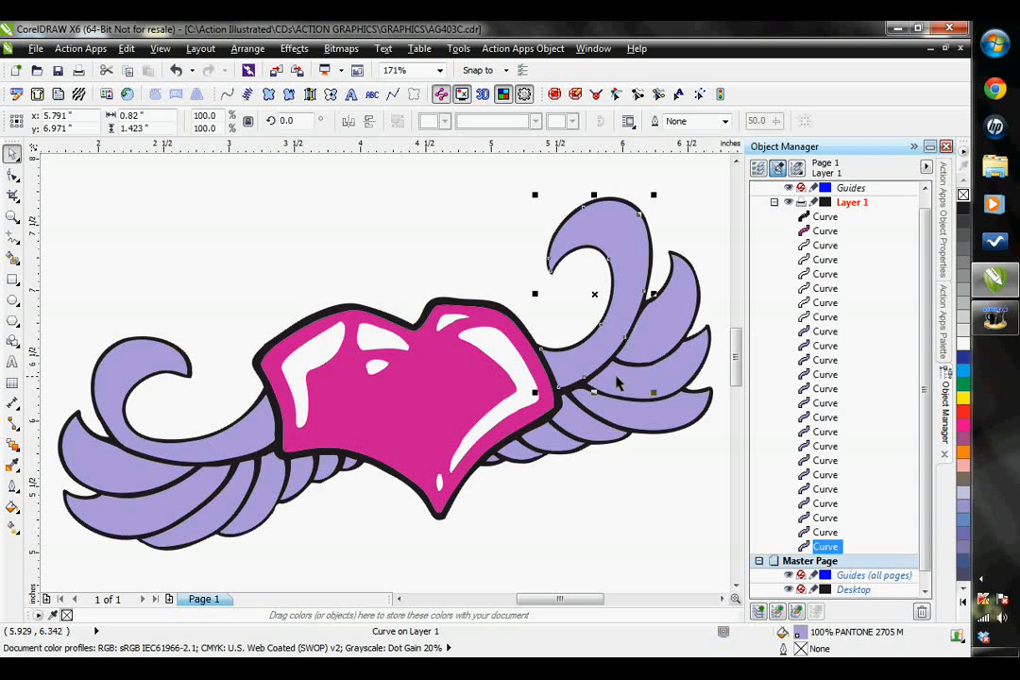
click(668, 313)
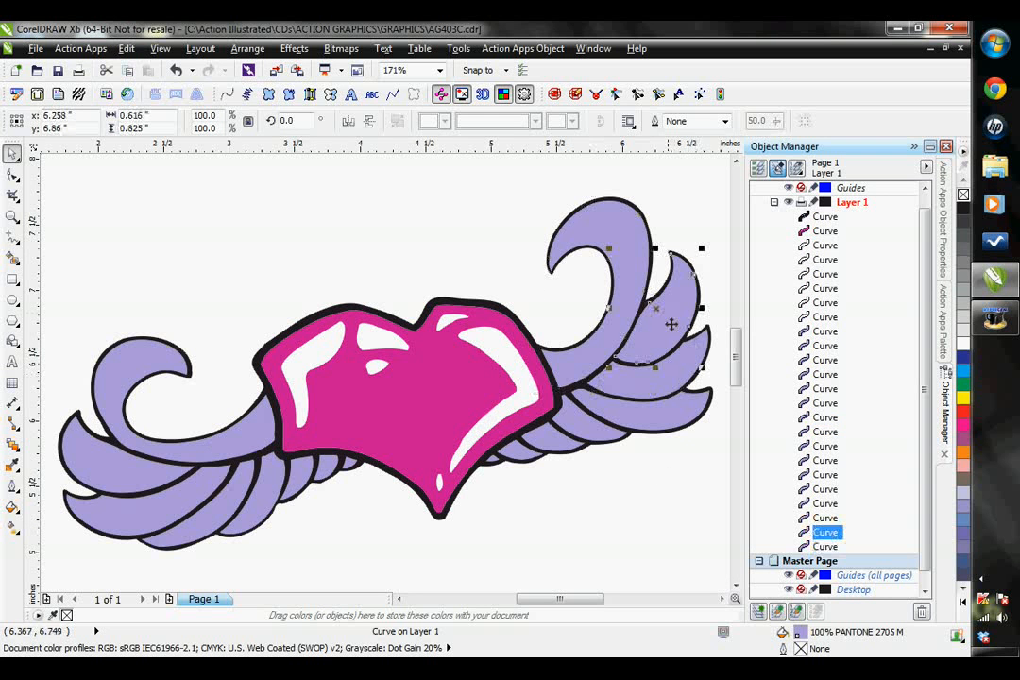
click(667, 375)
click(677, 408)
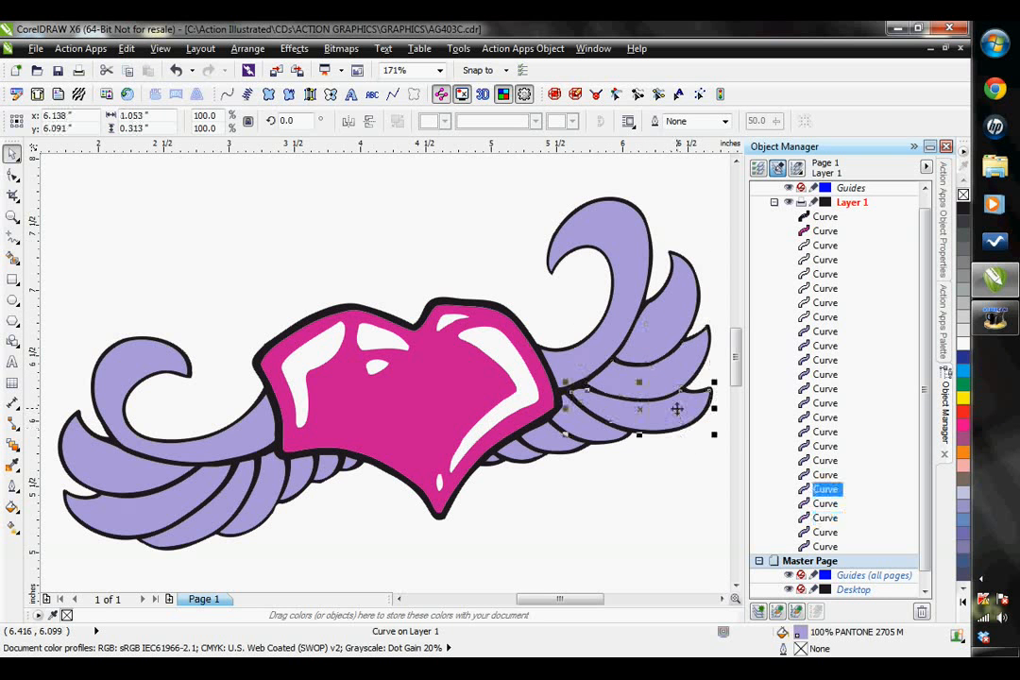
click(681, 381)
click(684, 406)
drag(825, 493, 822, 514)
click(629, 326)
click(661, 336)
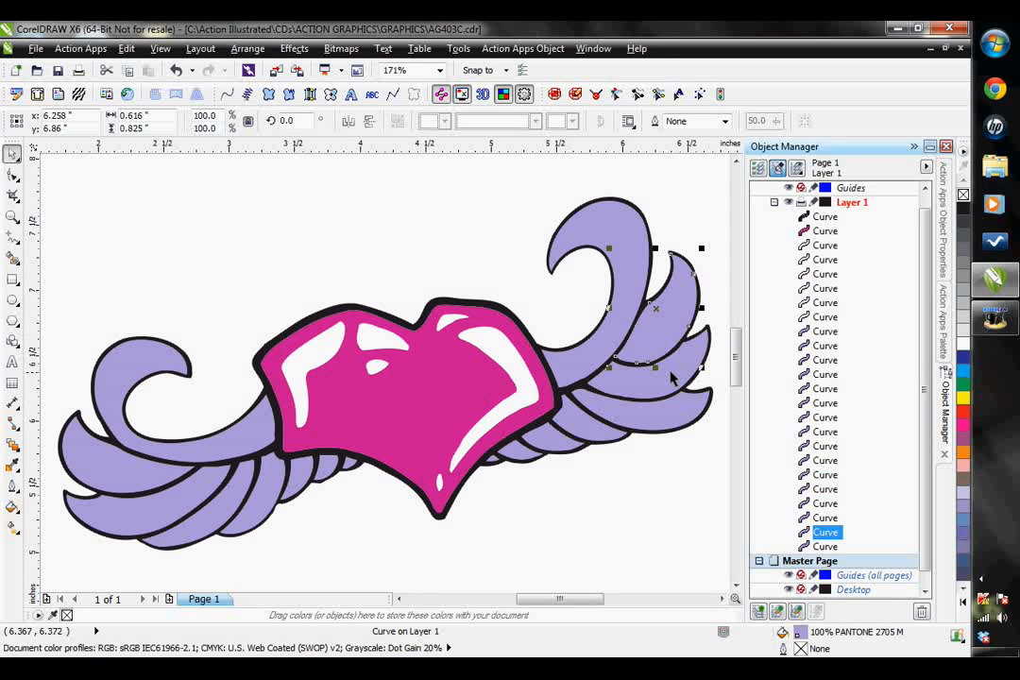
- Check the third and fourth feathers of the right wing and move the fifth feather's curve directly above the fourth's in the layer list
click(673, 375)
click(678, 416)
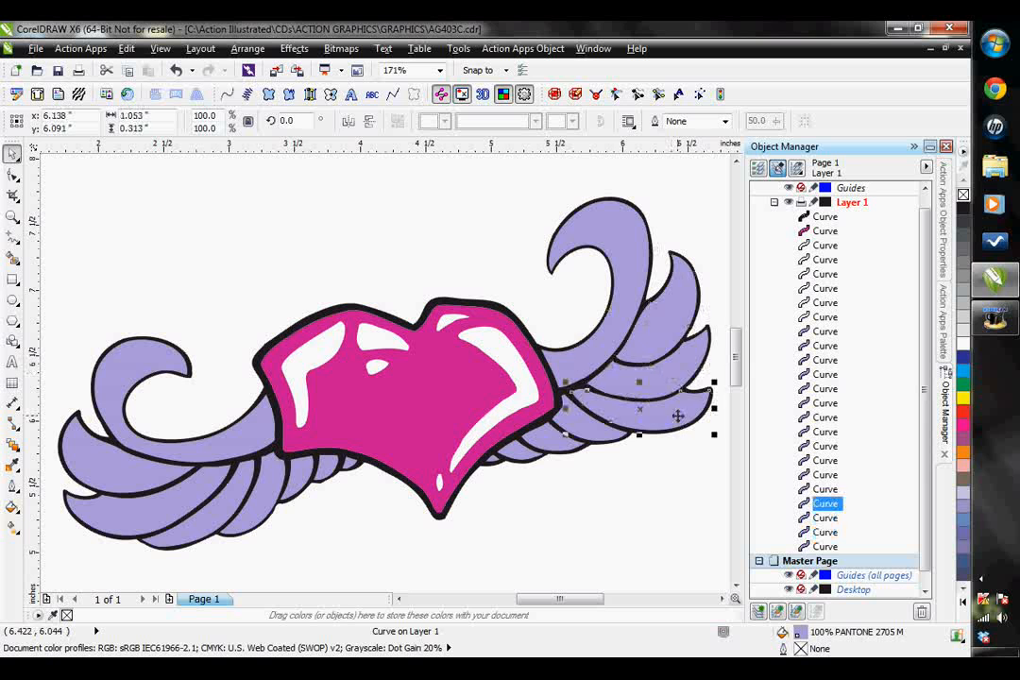
click(596, 427)
drag(827, 476, 776, 497)
- Move the right wing's sixth feather directly above the fifth in the layer list, and place the seventh feather directly above the sixth
click(568, 452)
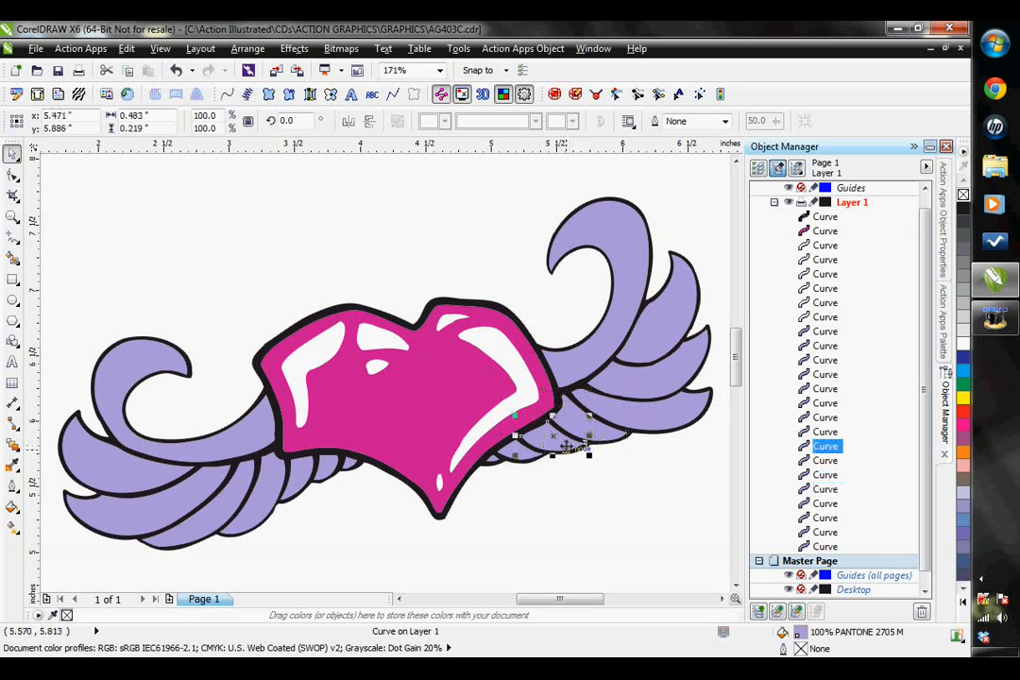
drag(839, 461, 836, 487)
click(827, 461)
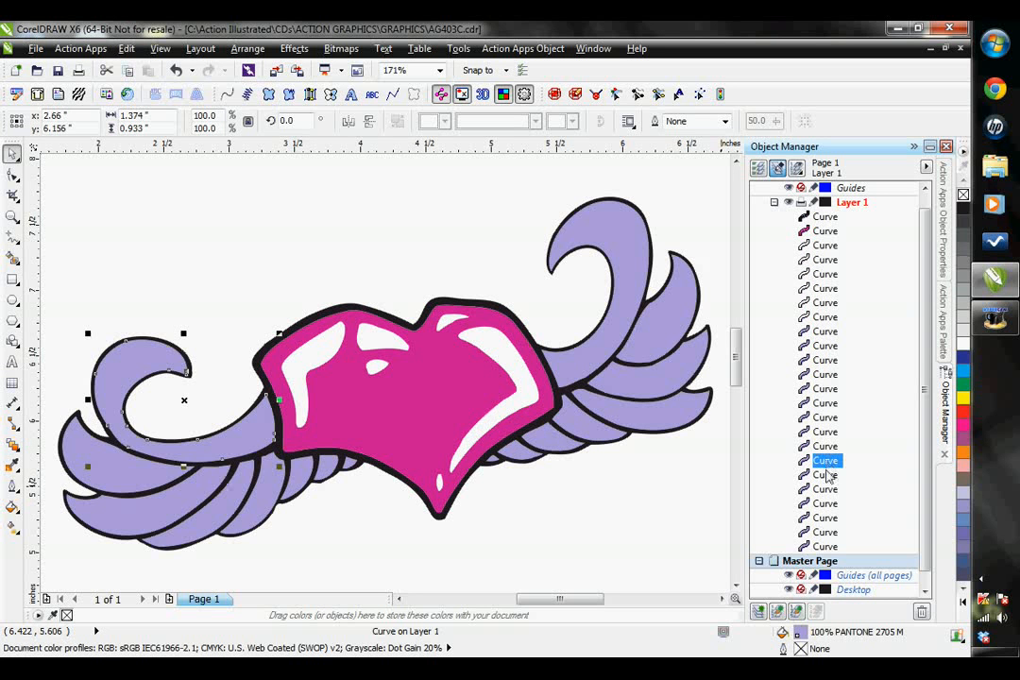
click(828, 475)
click(520, 449)
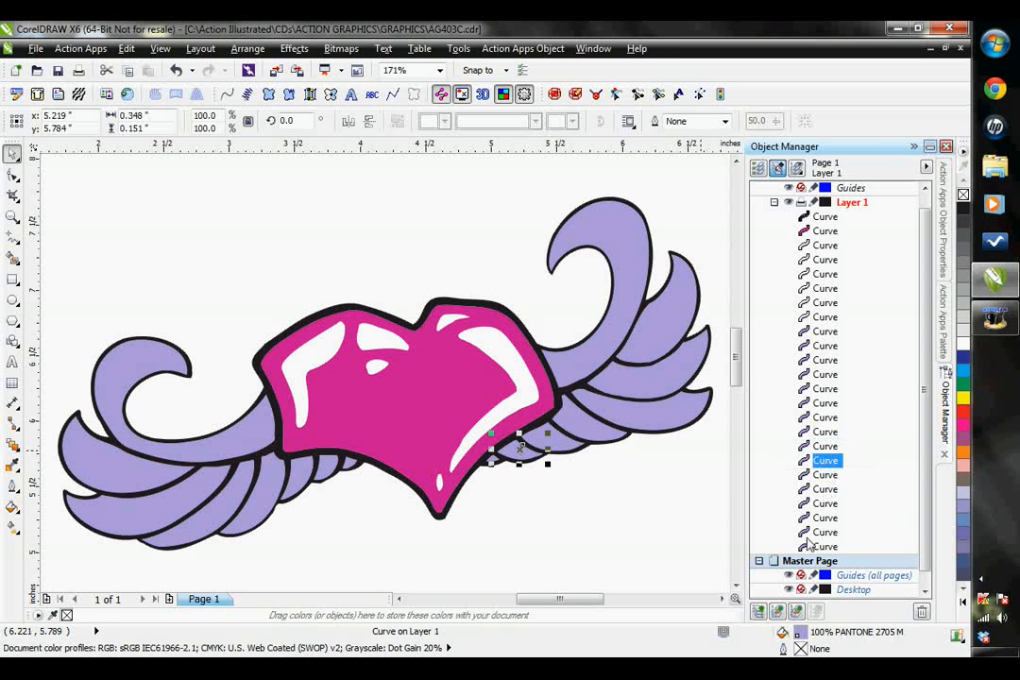
- Step through the right wing's entries from the large curl to the small inner feathers to examine their stacking order
click(828, 548)
click(828, 533)
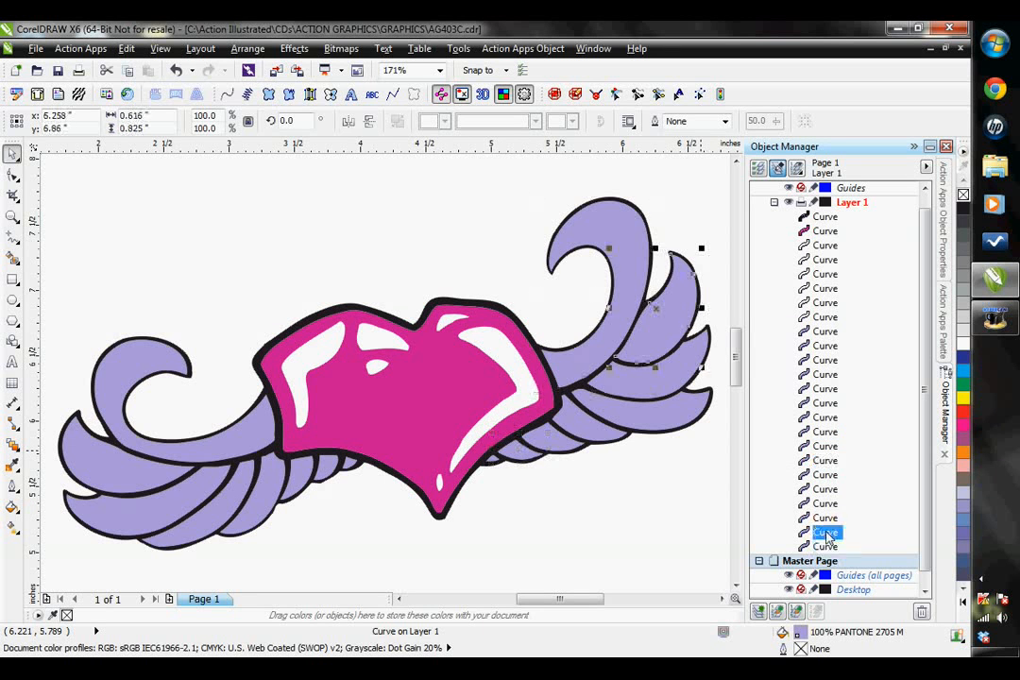
click(827, 517)
click(827, 504)
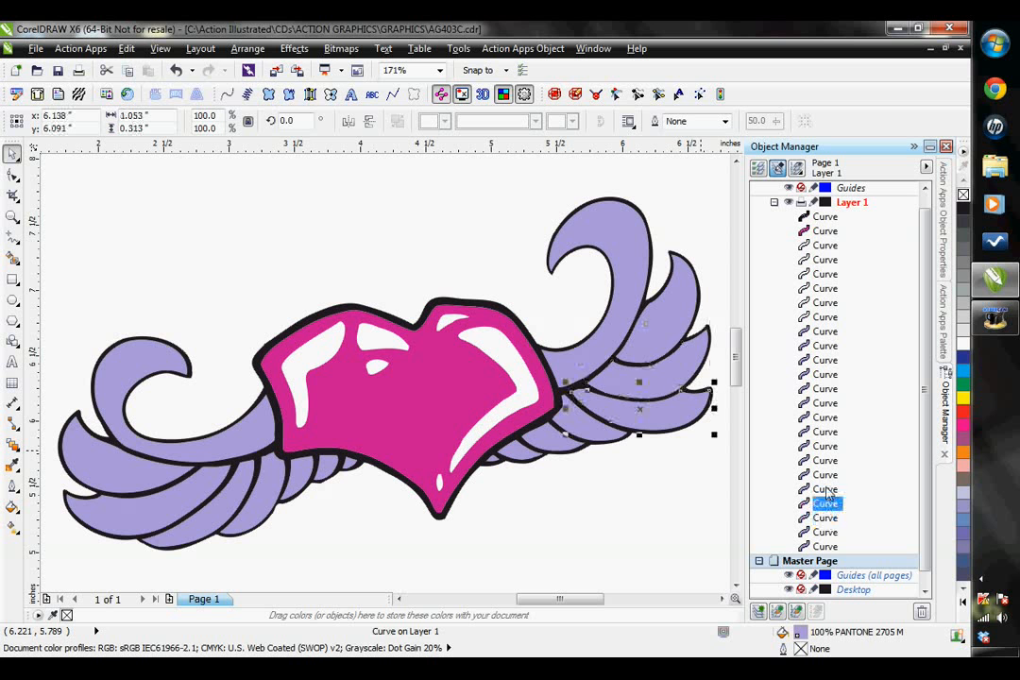
click(827, 490)
click(827, 475)
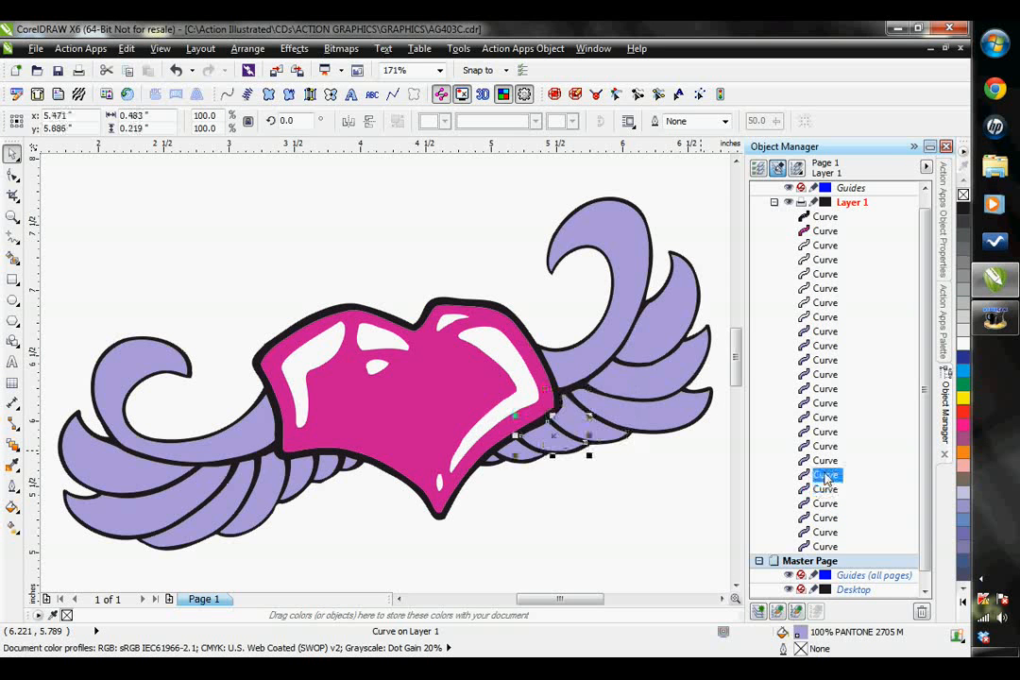
click(835, 461)
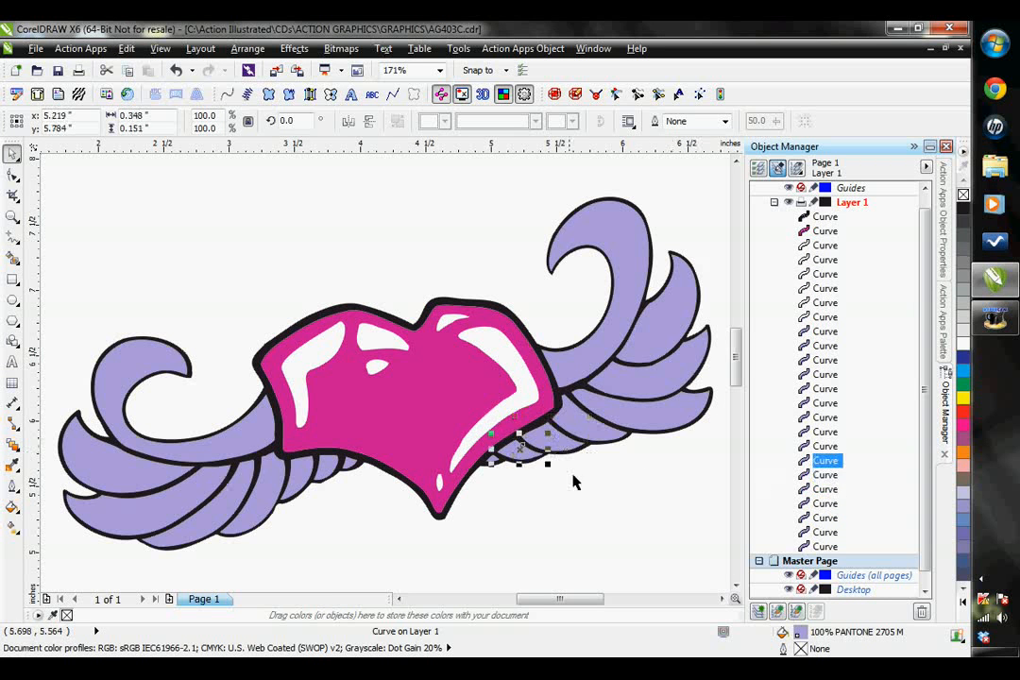
click(830, 448)
click(565, 499)
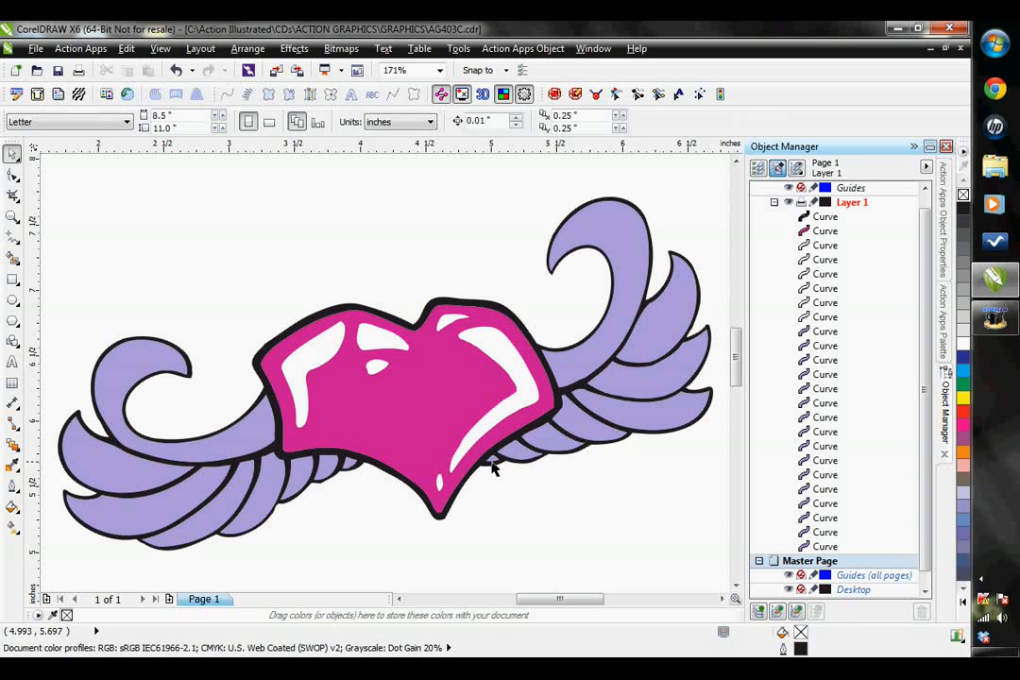
click(490, 457)
click(532, 503)
click(826, 446)
click(826, 490)
click(811, 533)
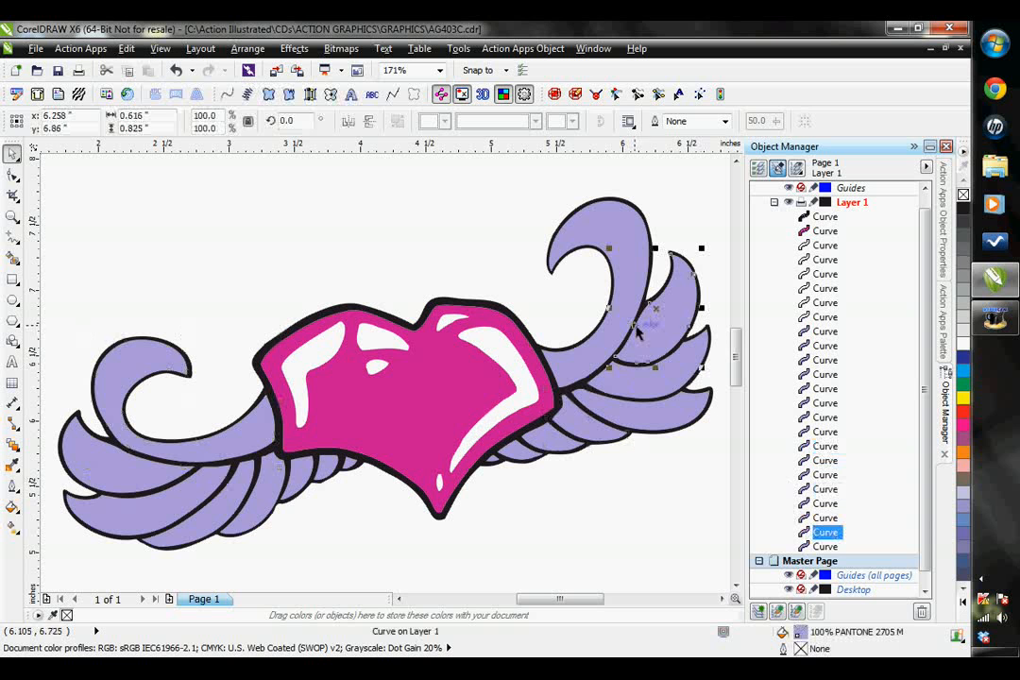
- Select the tiny innermost feather of the right wing and move its curve directly above the seventh feather's in the layer list
click(495, 462)
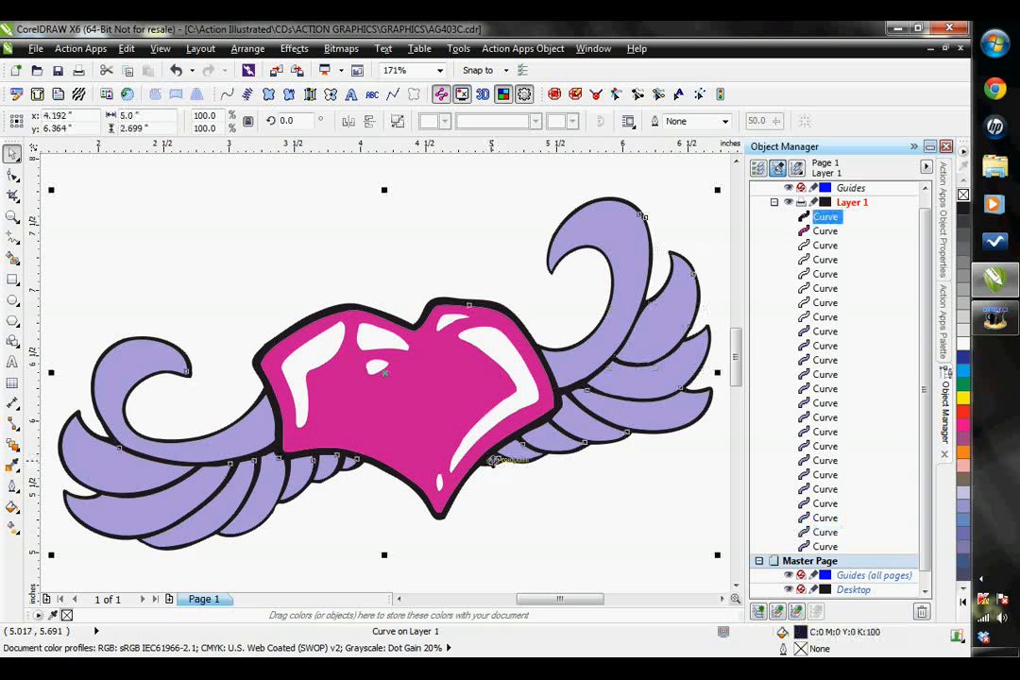
scroll(499, 463, down, 1)
click(541, 518)
scroll(521, 465, up, 2)
click(453, 435)
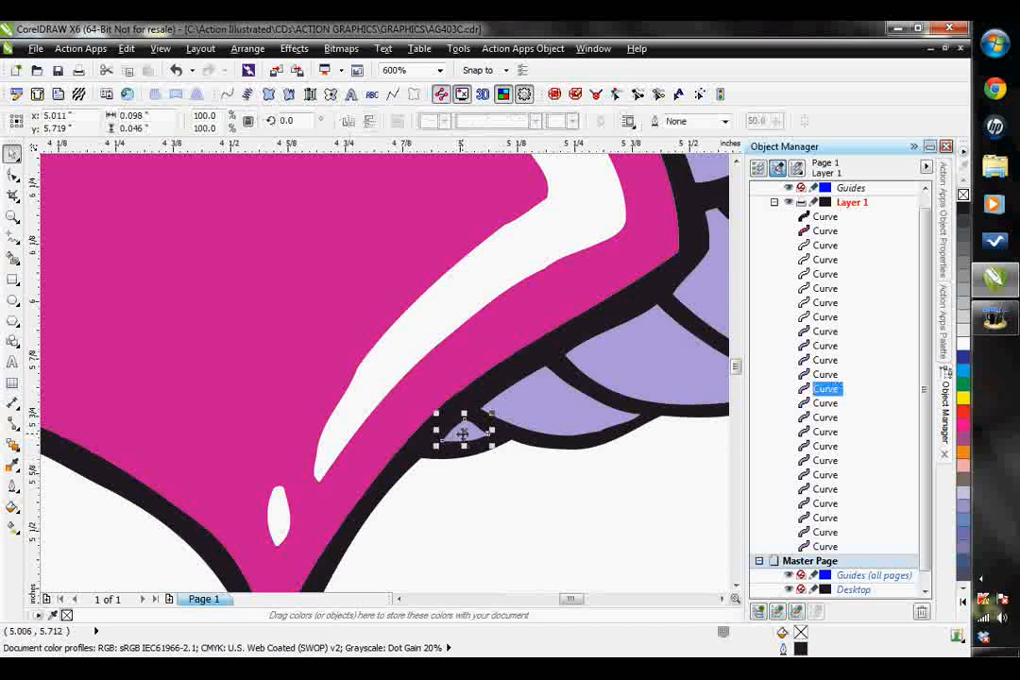
drag(834, 395, 827, 454)
click(828, 461)
click(828, 448)
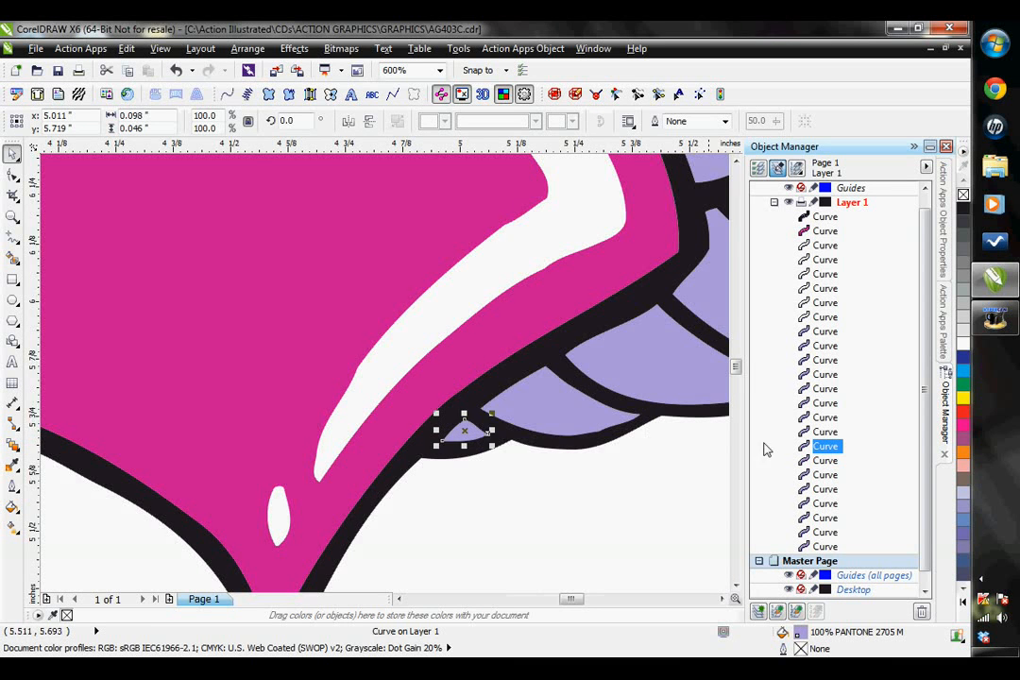
- Move the left wing's tiny innermost feather directly above the right wing's innermost feather in the layer list
scroll(612, 433, down, 2)
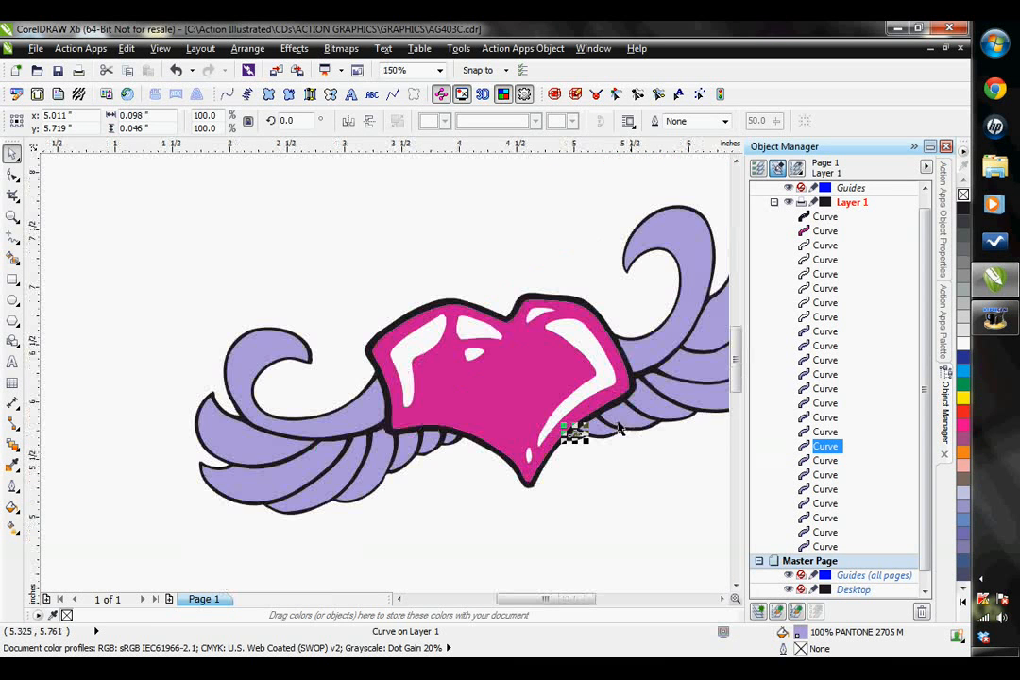
click(450, 446)
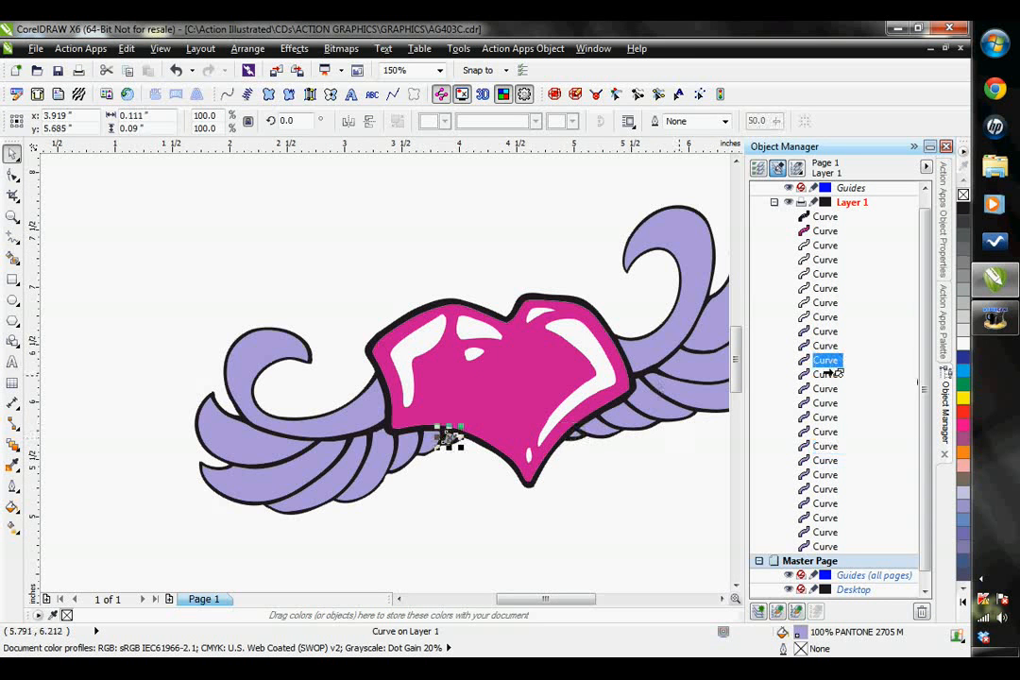
drag(836, 367, 828, 459)
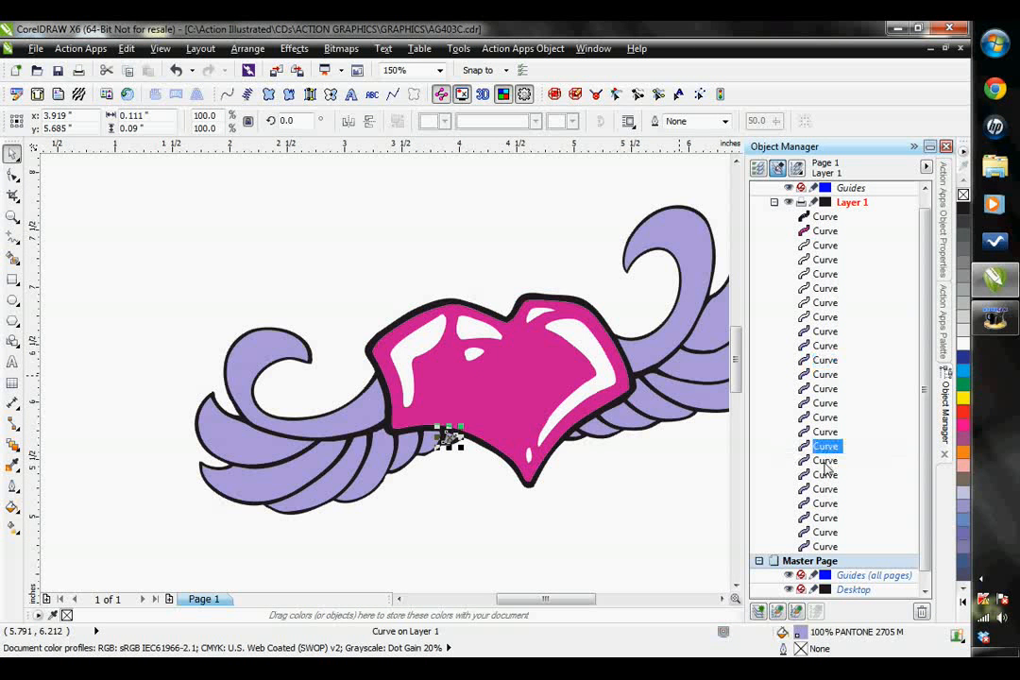
click(825, 462)
click(825, 446)
drag(825, 447, 825, 432)
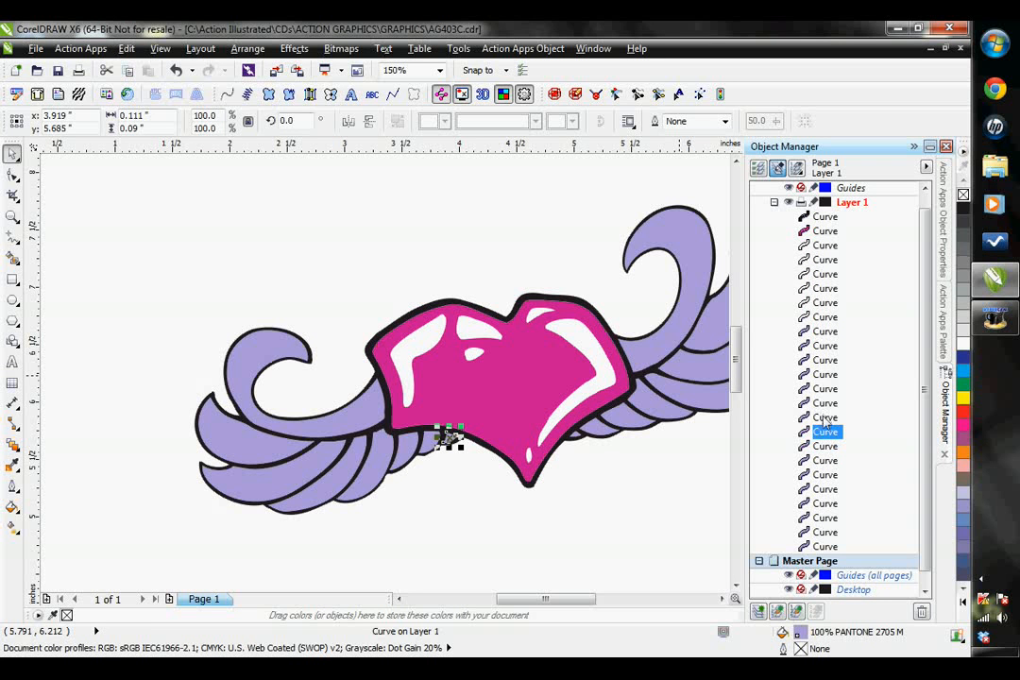
- Place the left wing's large curl first among the purple curves, with the left wing's second feather directly below it
click(334, 421)
drag(829, 428, 831, 331)
click(268, 446)
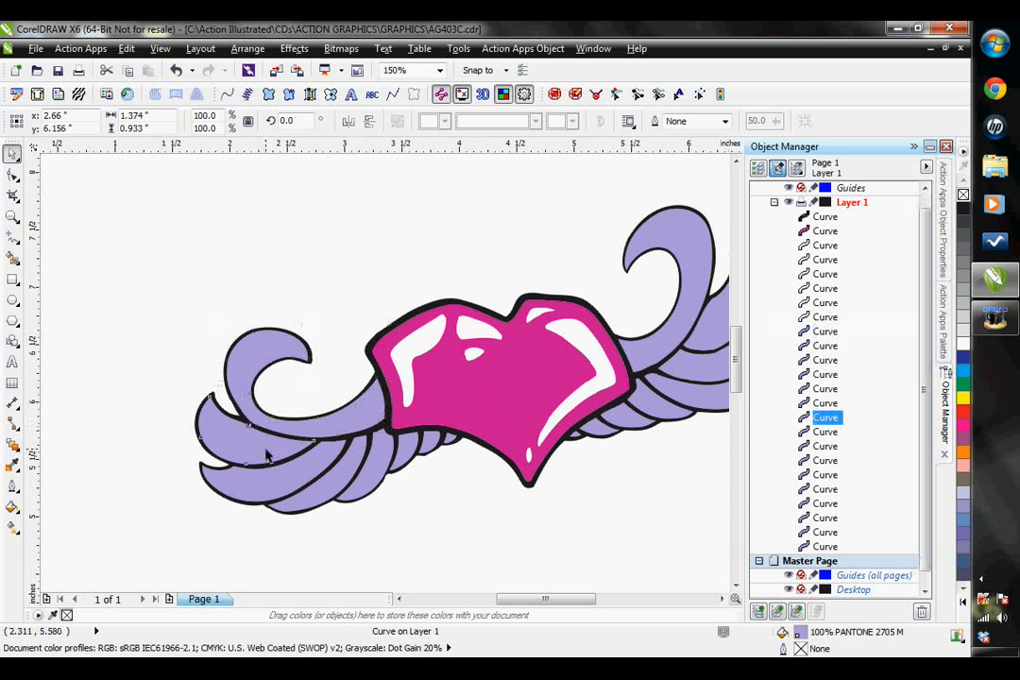
drag(824, 392, 826, 345)
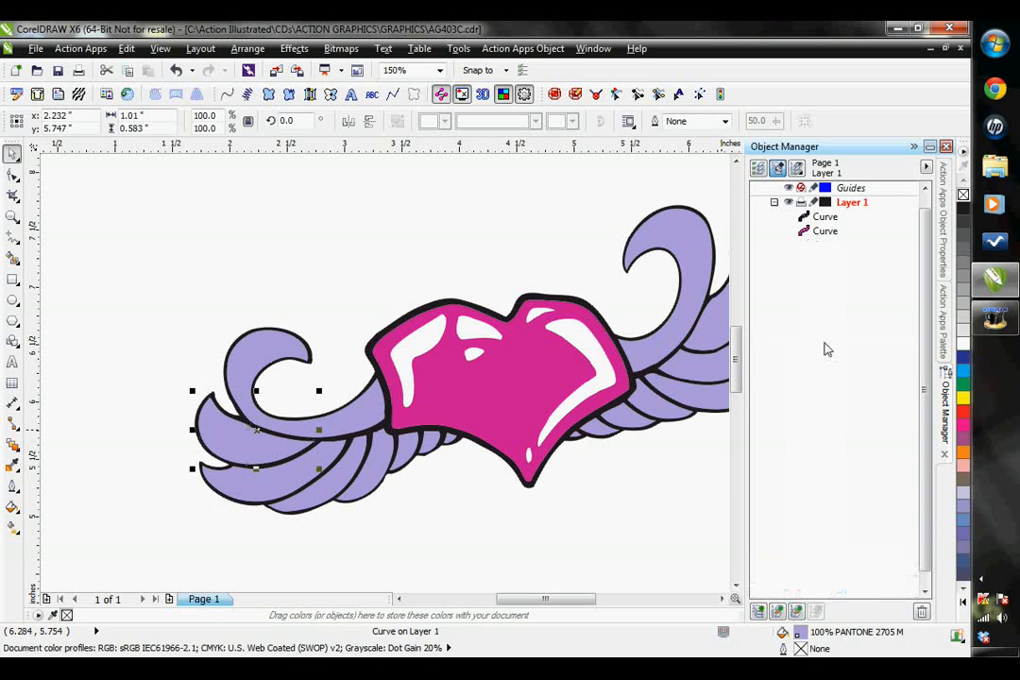
- Check the left wing's third and fourth feathers in the list and move the fifth feather's curve directly below the fourth's
click(289, 482)
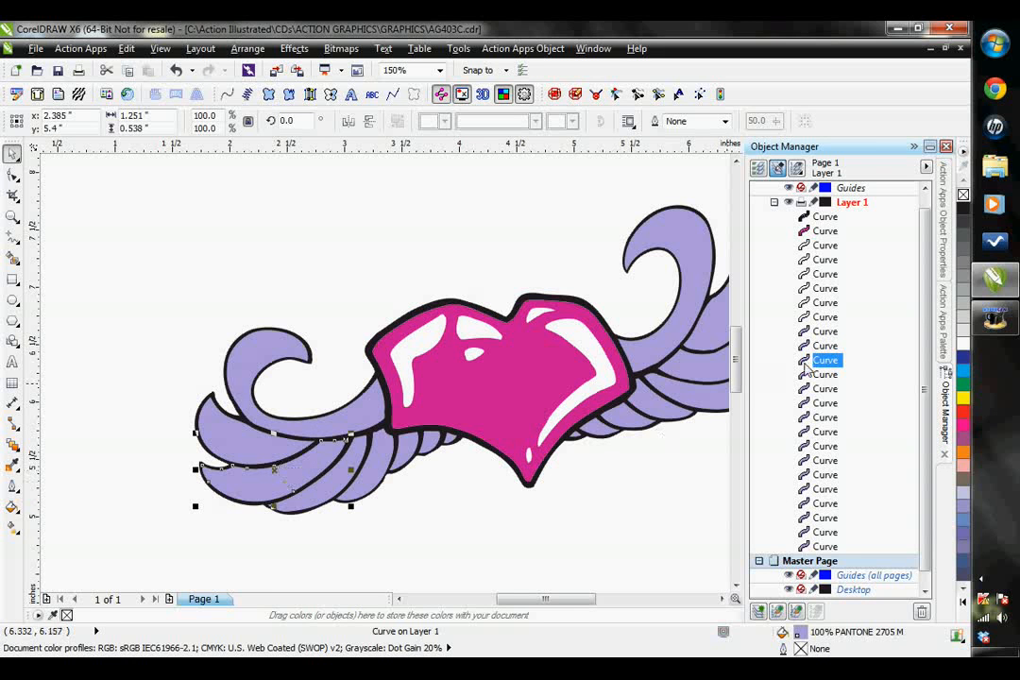
click(333, 491)
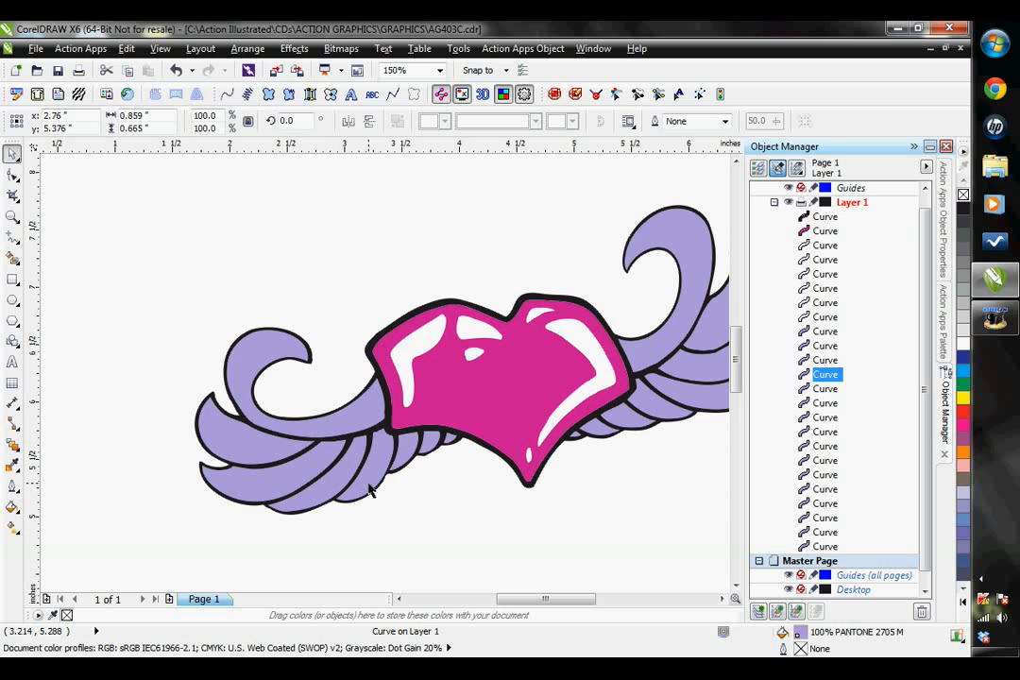
click(370, 484)
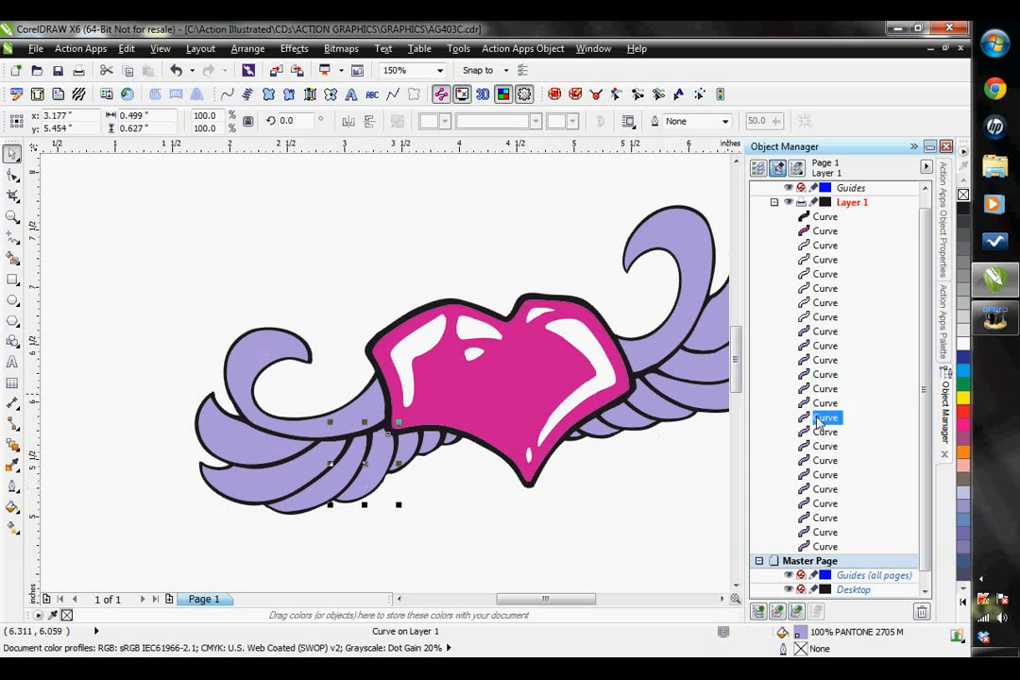
drag(818, 422, 828, 389)
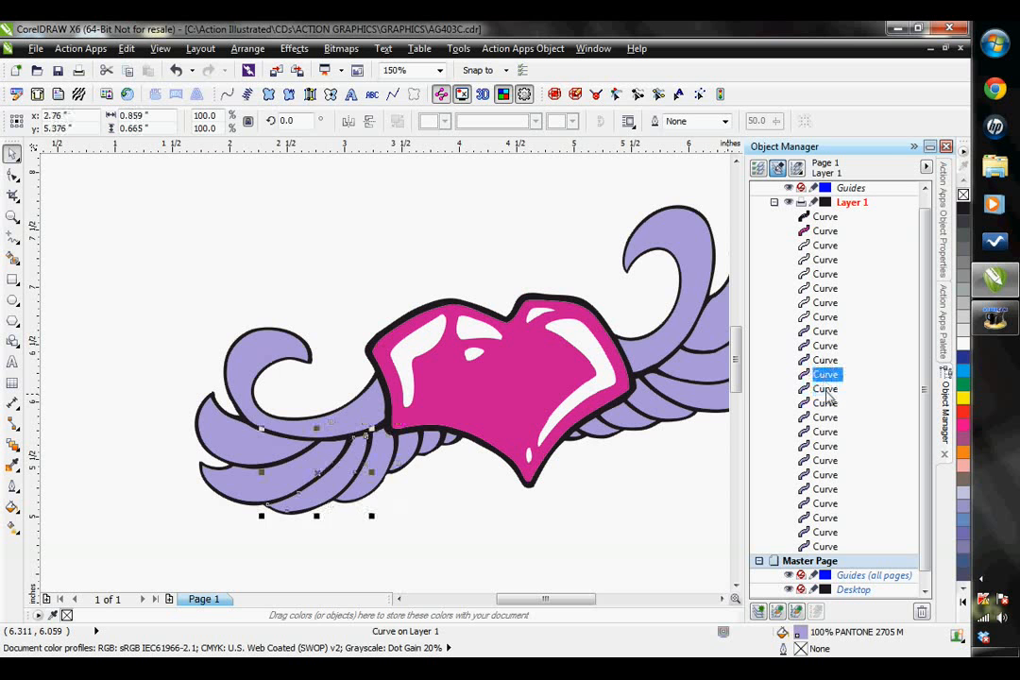
- Step through the remaining inner feather entries of both wings to check that they follow one another across the design
click(825, 406)
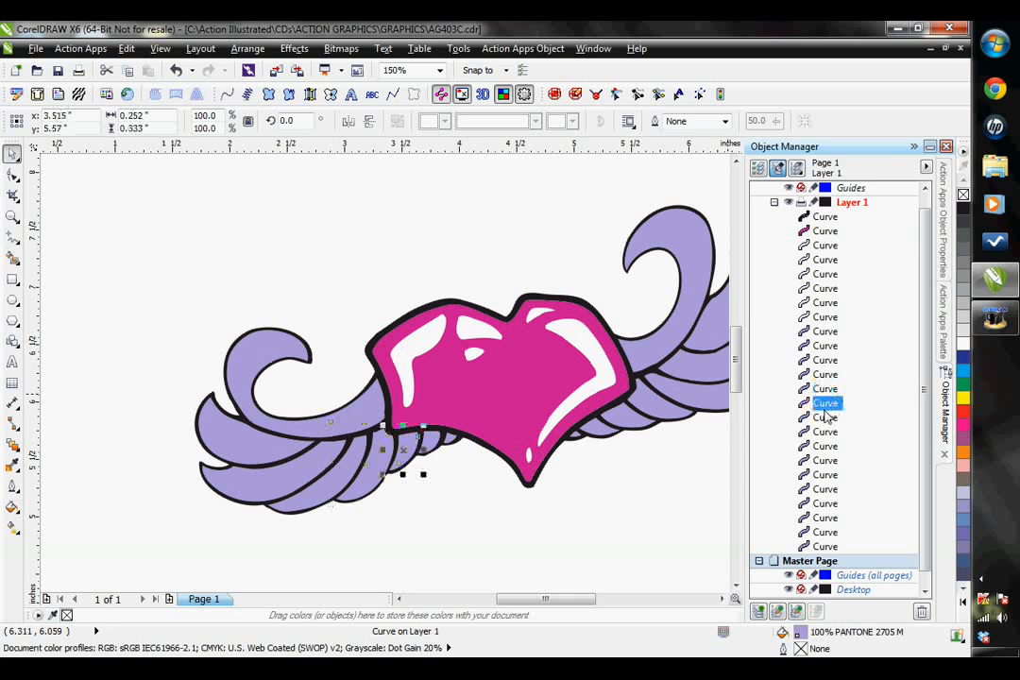
click(824, 423)
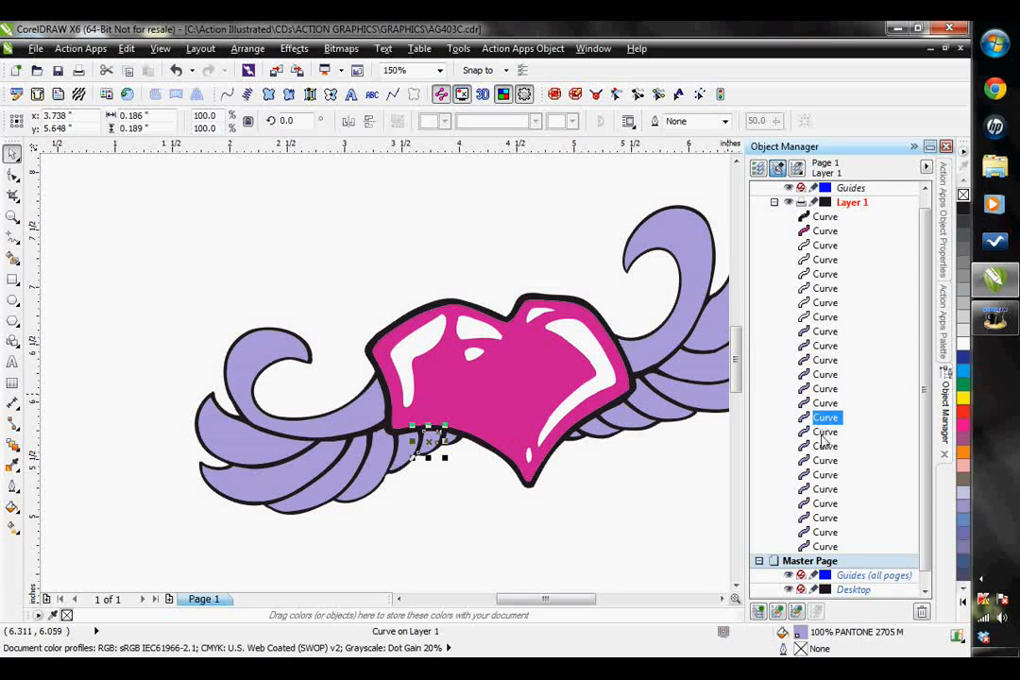
click(824, 434)
click(826, 448)
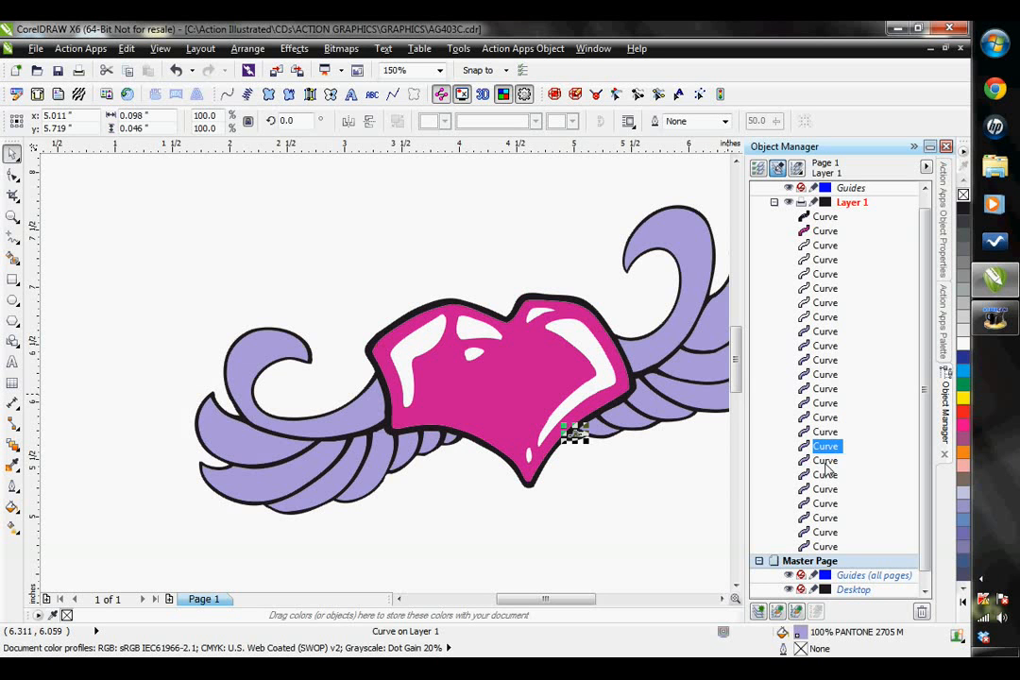
click(826, 462)
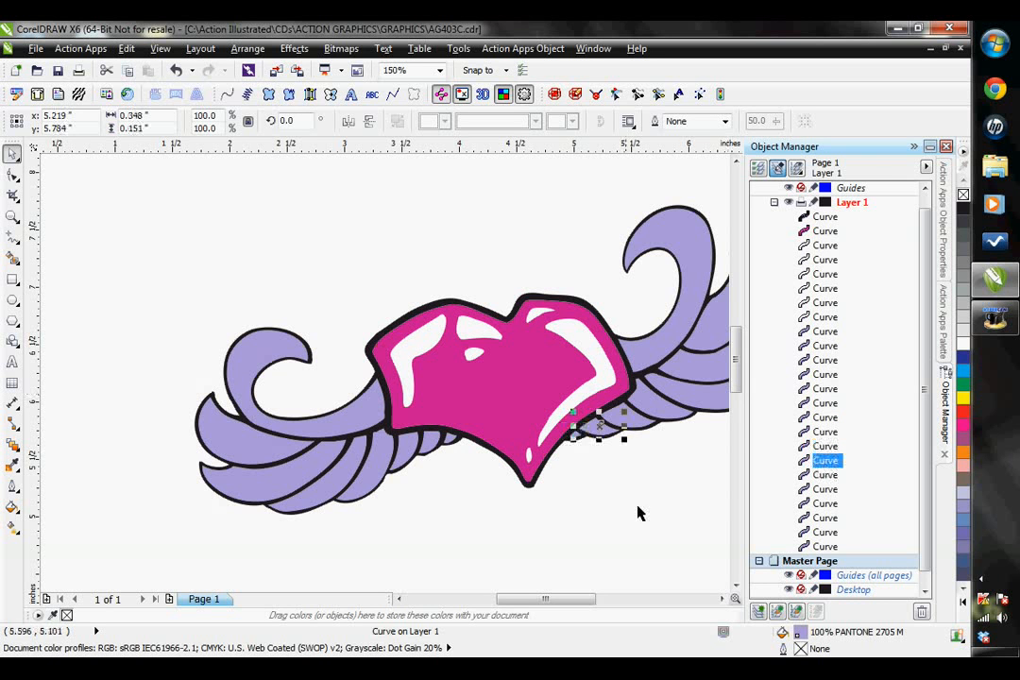
click(723, 600)
click(722, 600)
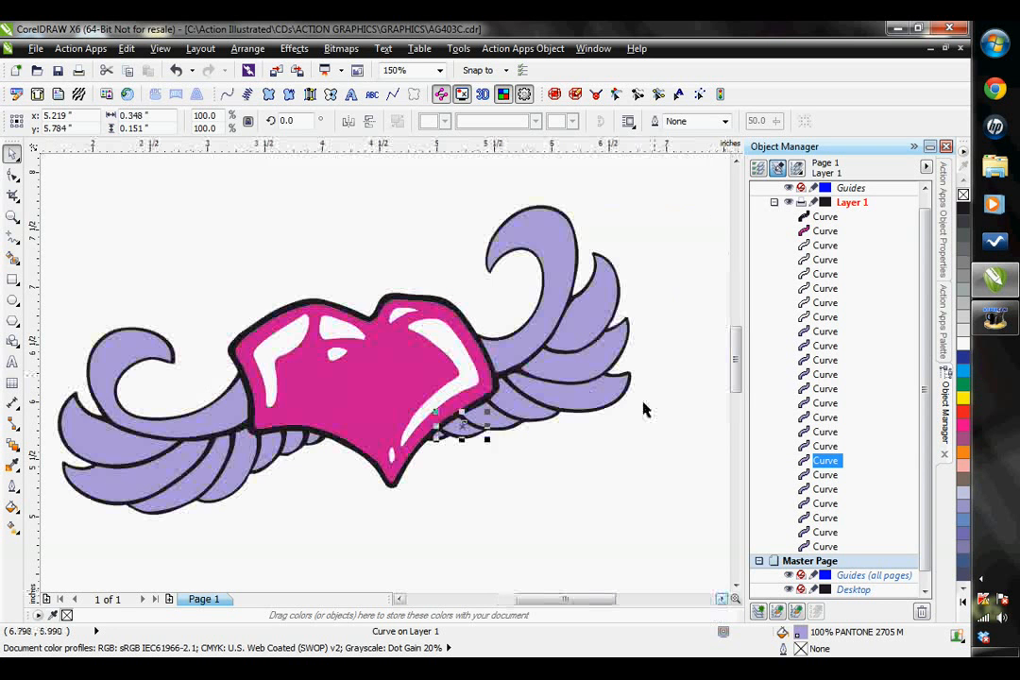
click(644, 405)
- Move the heart's large left highlight to the end of the white curves, and place the upper-middle highlight directly above it
click(278, 346)
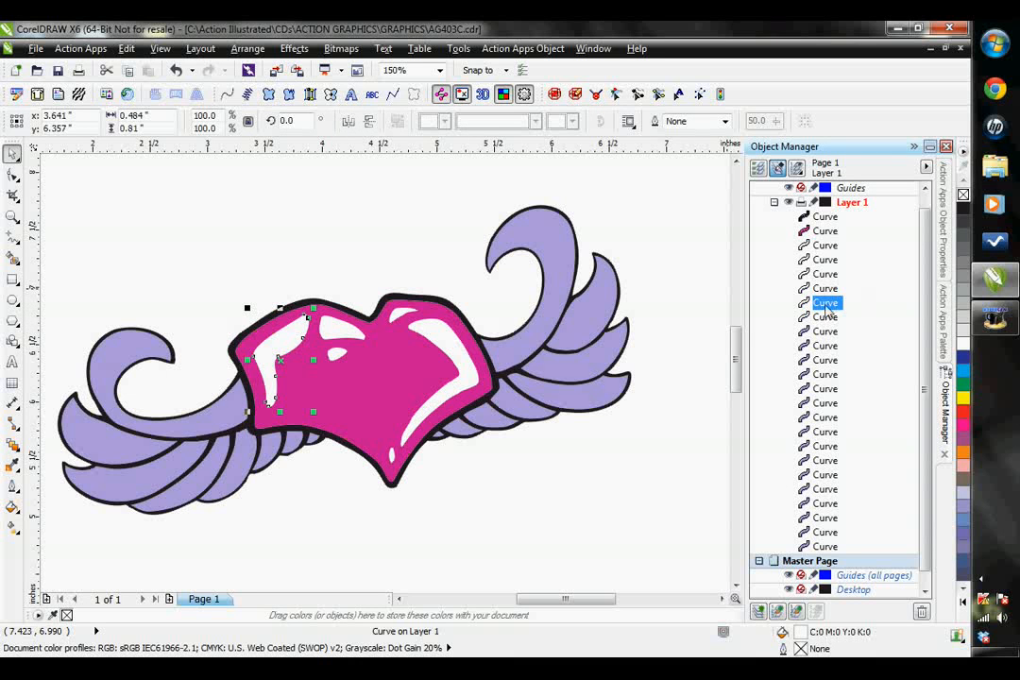
drag(827, 315, 827, 333)
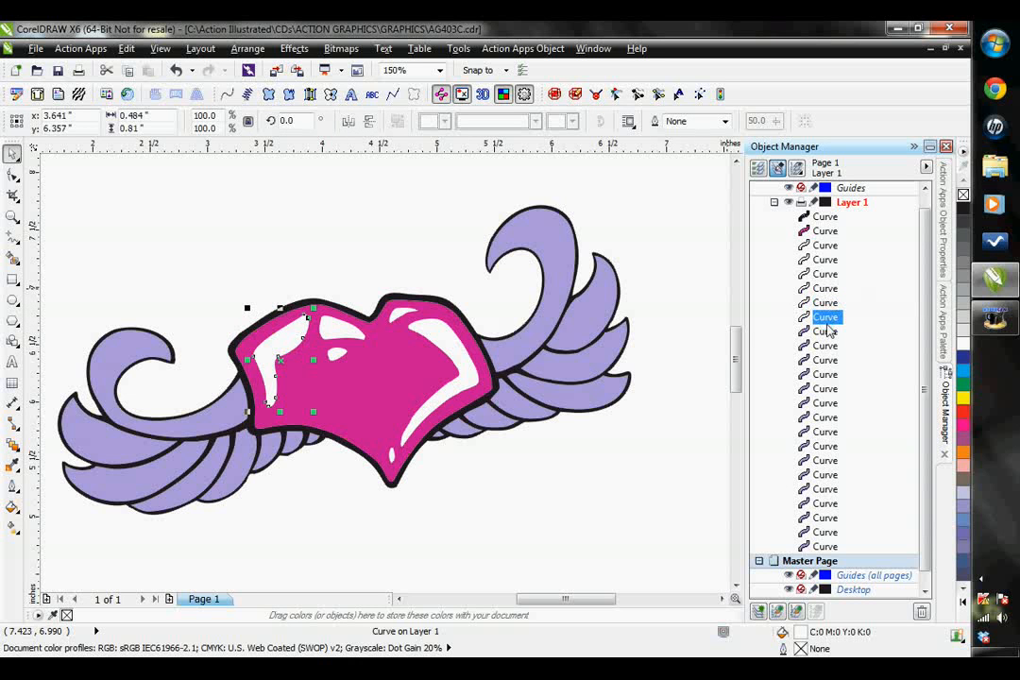
click(336, 327)
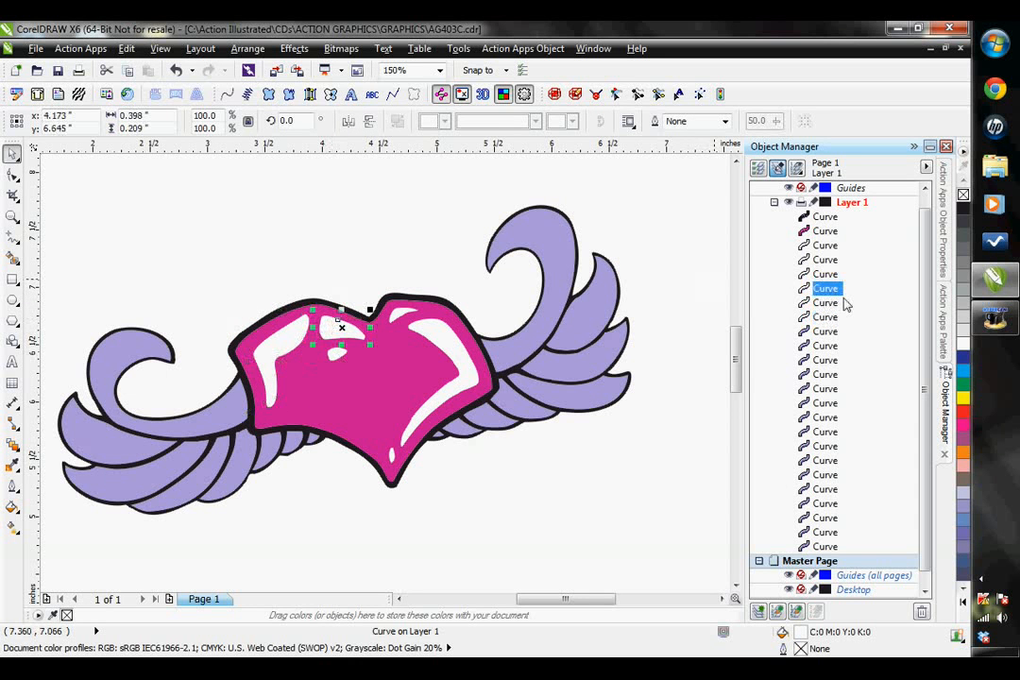
drag(830, 294, 831, 312)
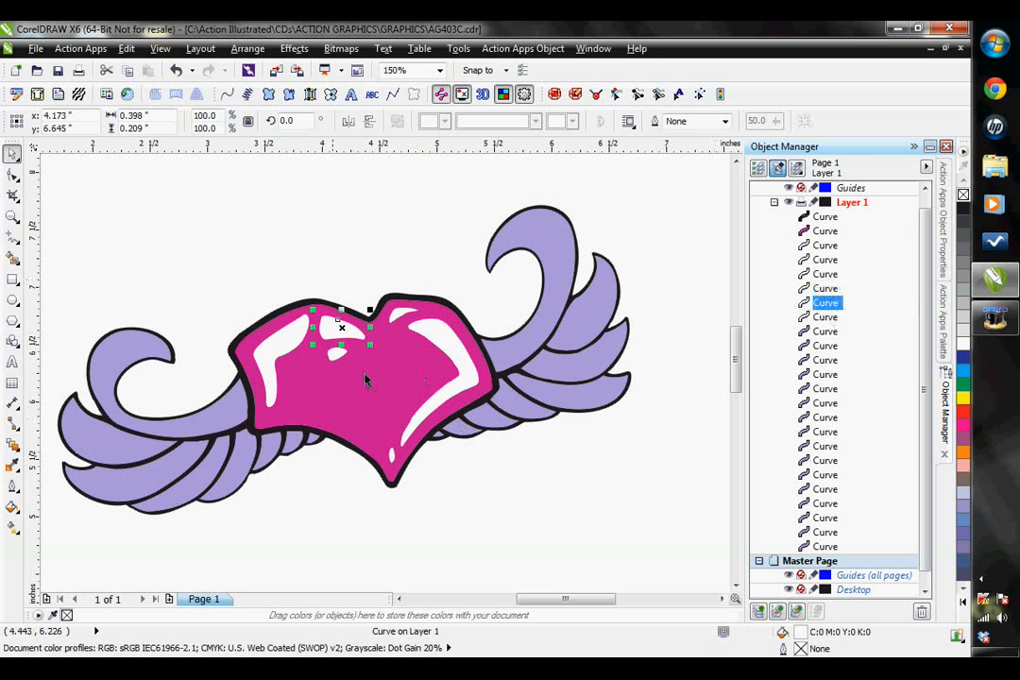
- Check the remaining white highlight entries and move the heart's small central highlight directly above the upper-middle highlight in the layer list
click(827, 289)
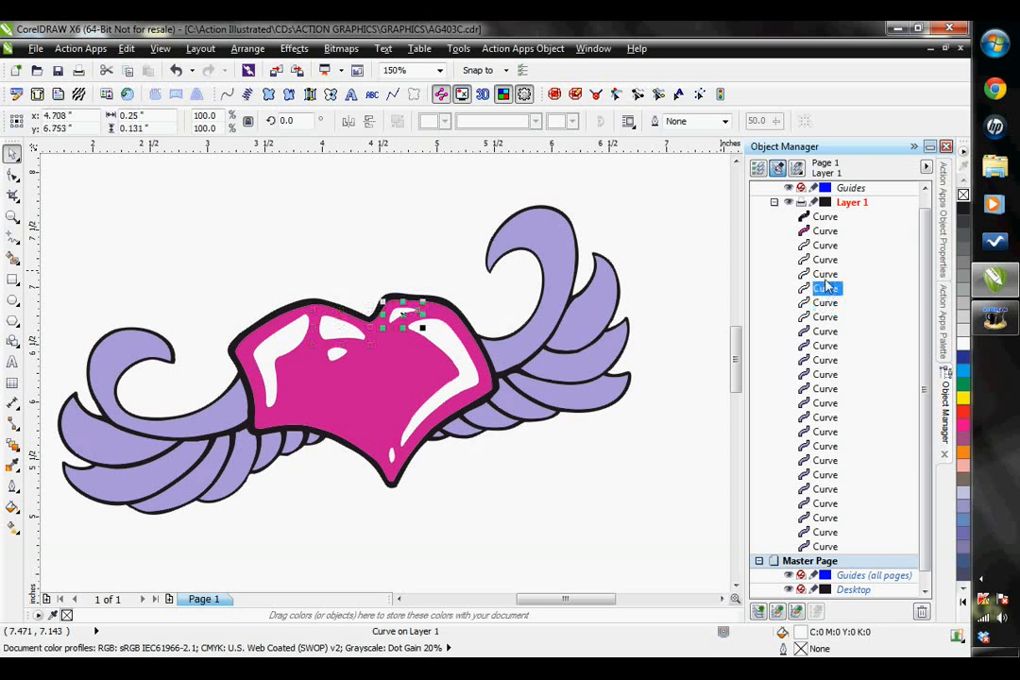
click(822, 275)
click(824, 259)
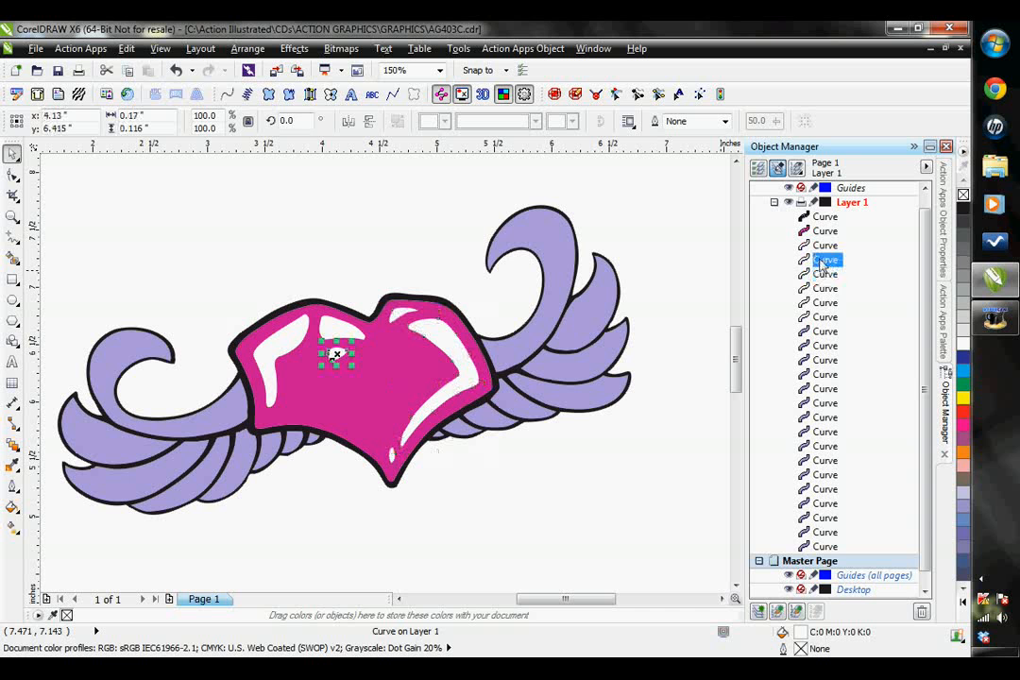
drag(825, 268, 827, 298)
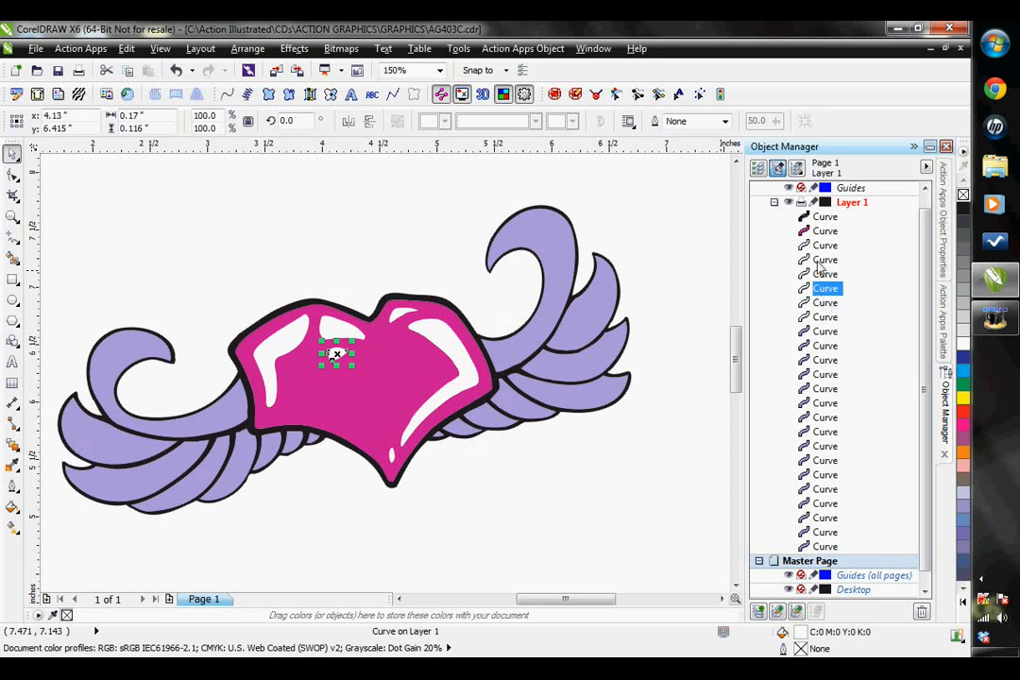
- Step through the heart's white highlight entries in the layer list to check their stacking order
click(826, 247)
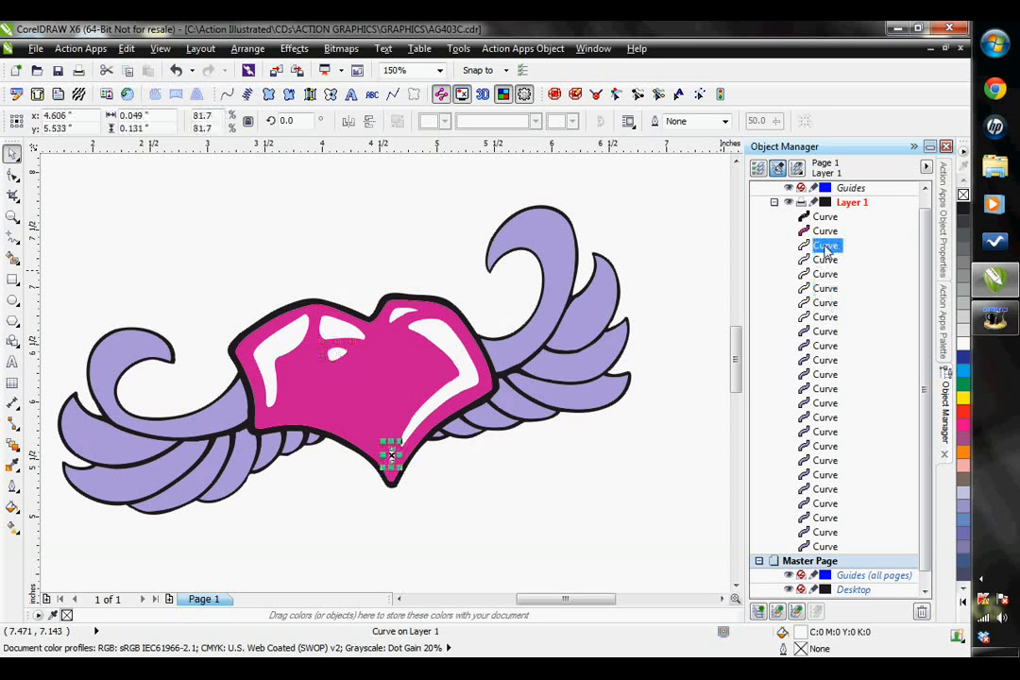
click(826, 319)
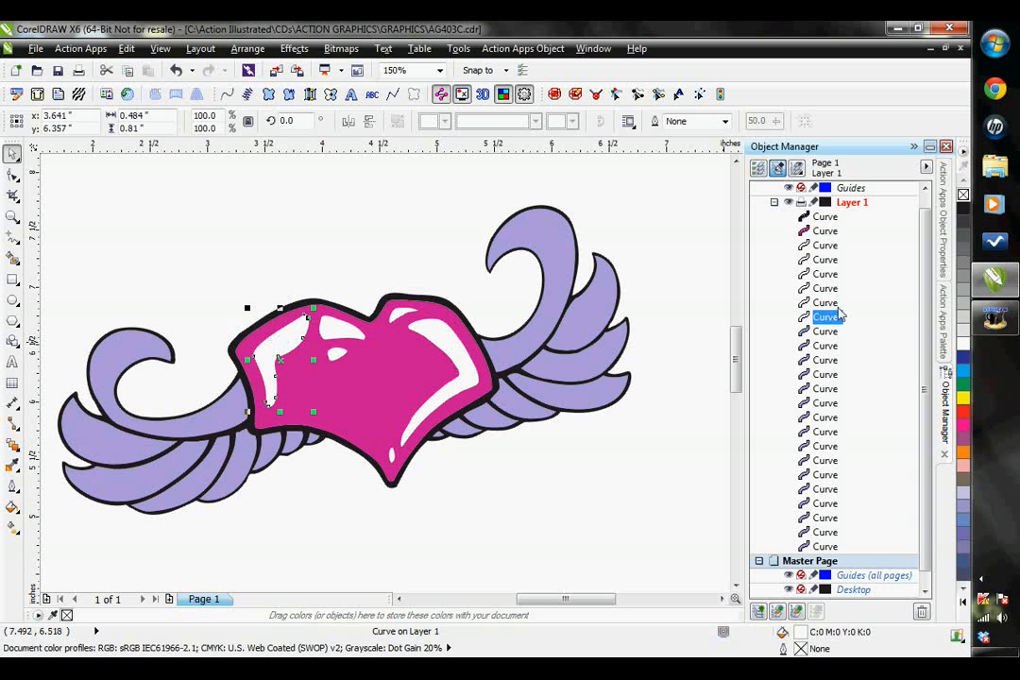
click(826, 303)
click(826, 288)
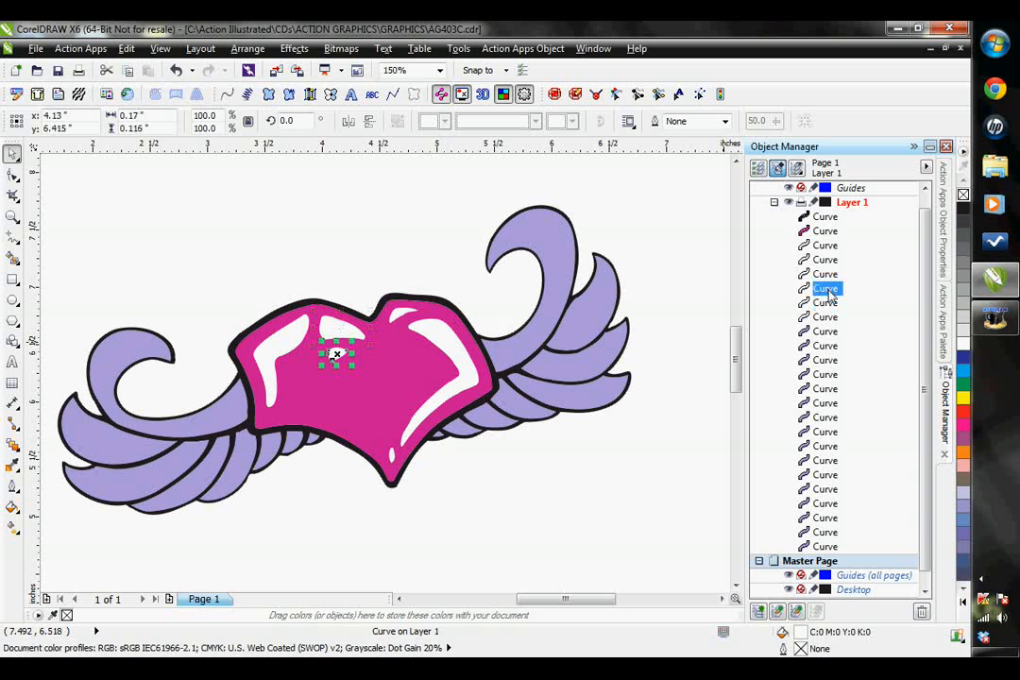
click(828, 274)
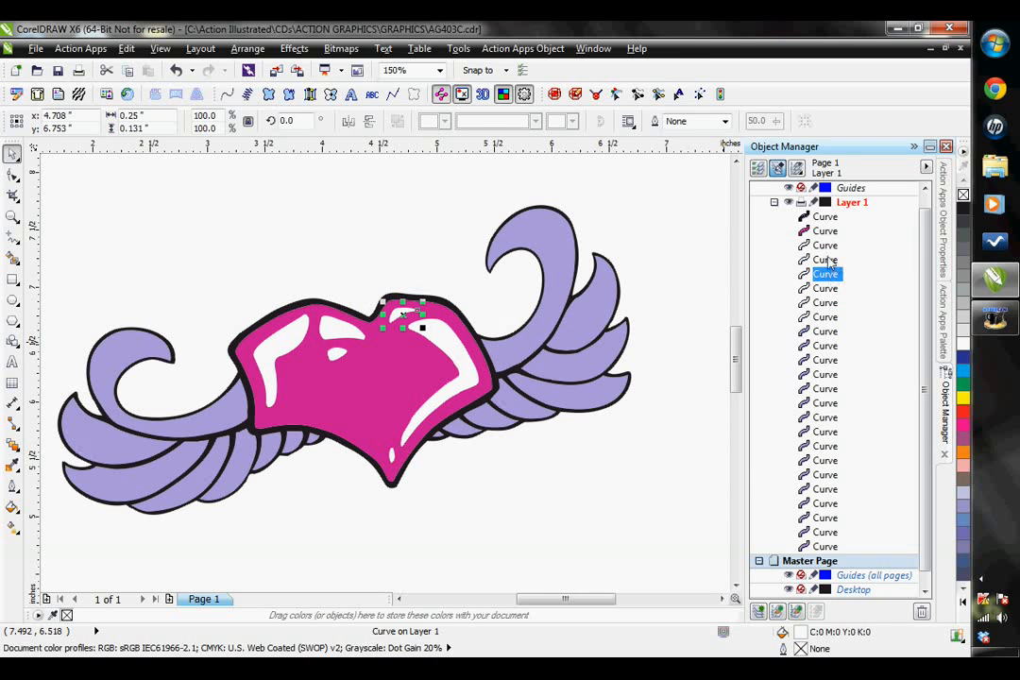
click(828, 261)
click(826, 246)
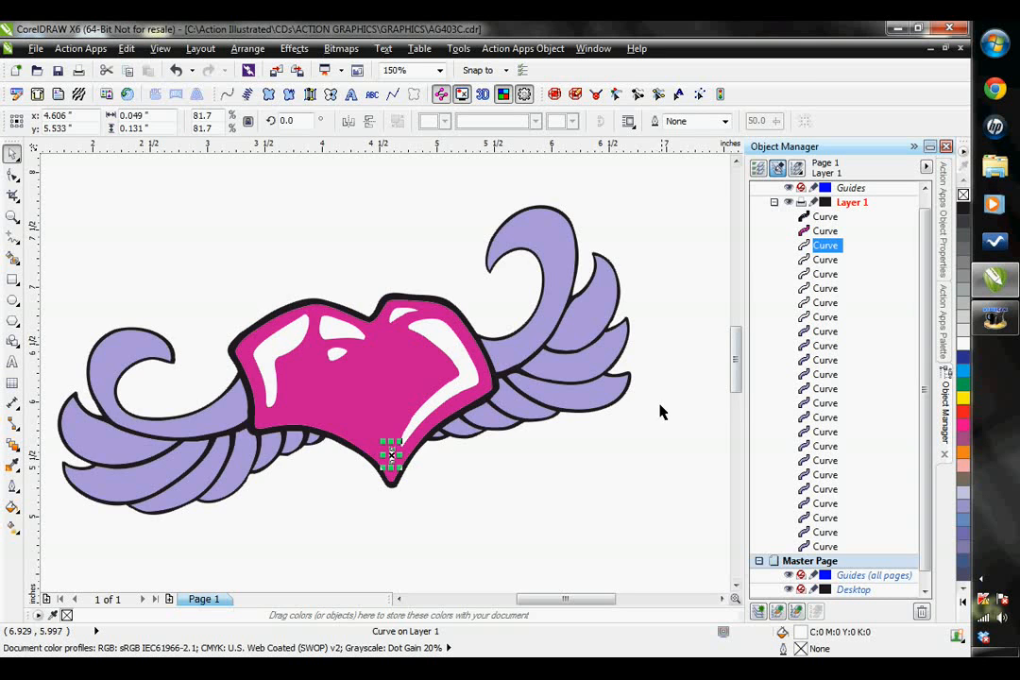
- Set the digitize worksheet properties to the T-shirt recipe and the Brother machine format
scroll(631, 435, down, 1)
click(704, 527)
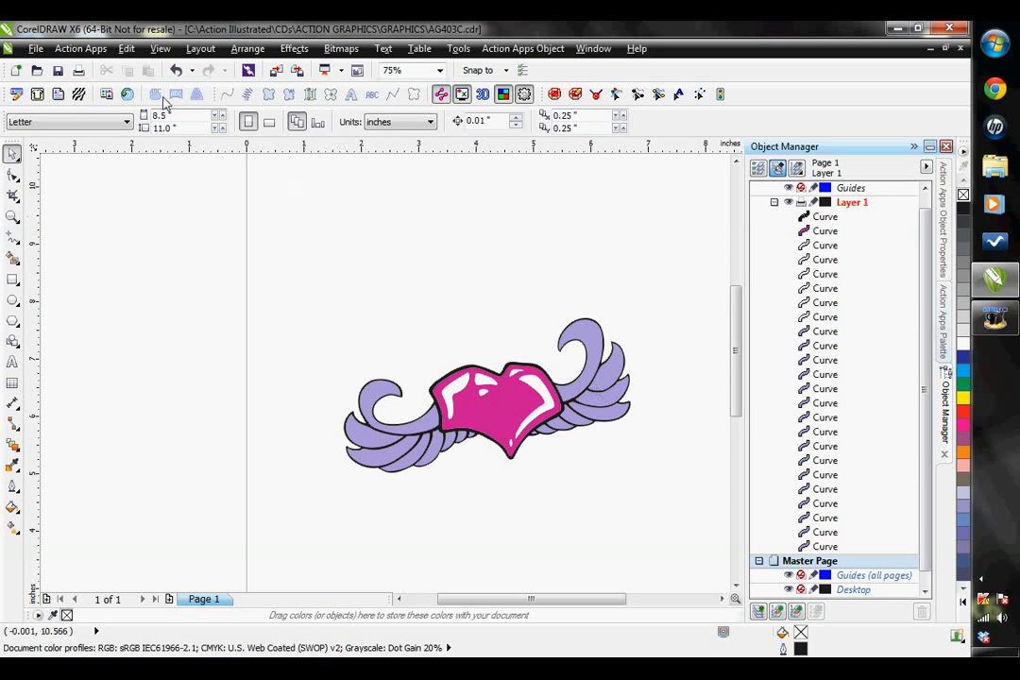
click(93, 53)
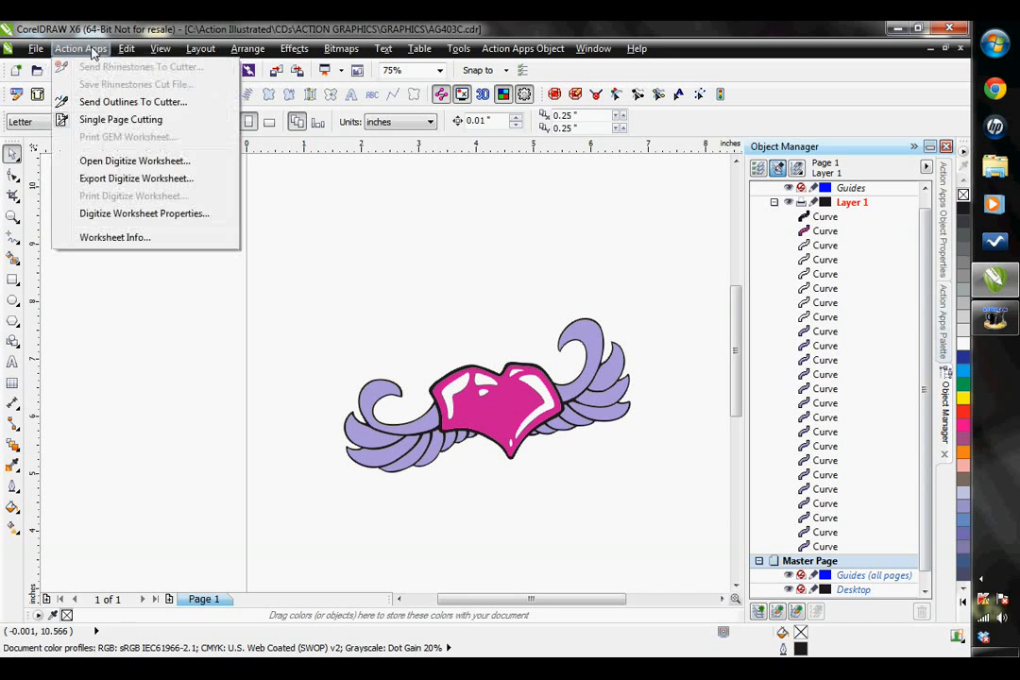
click(144, 214)
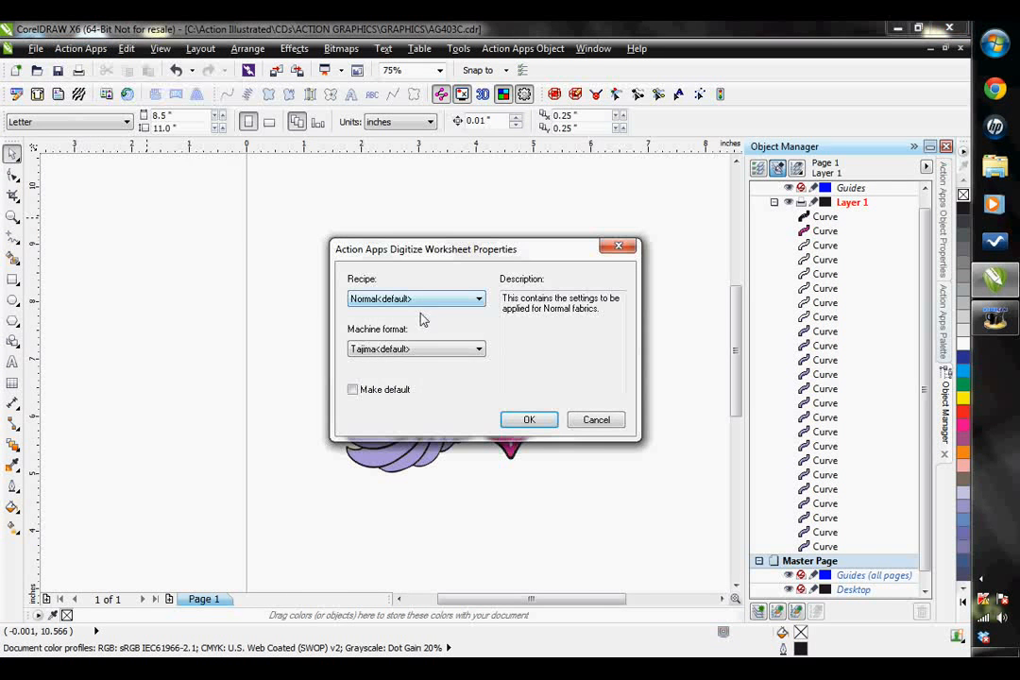
click(438, 300)
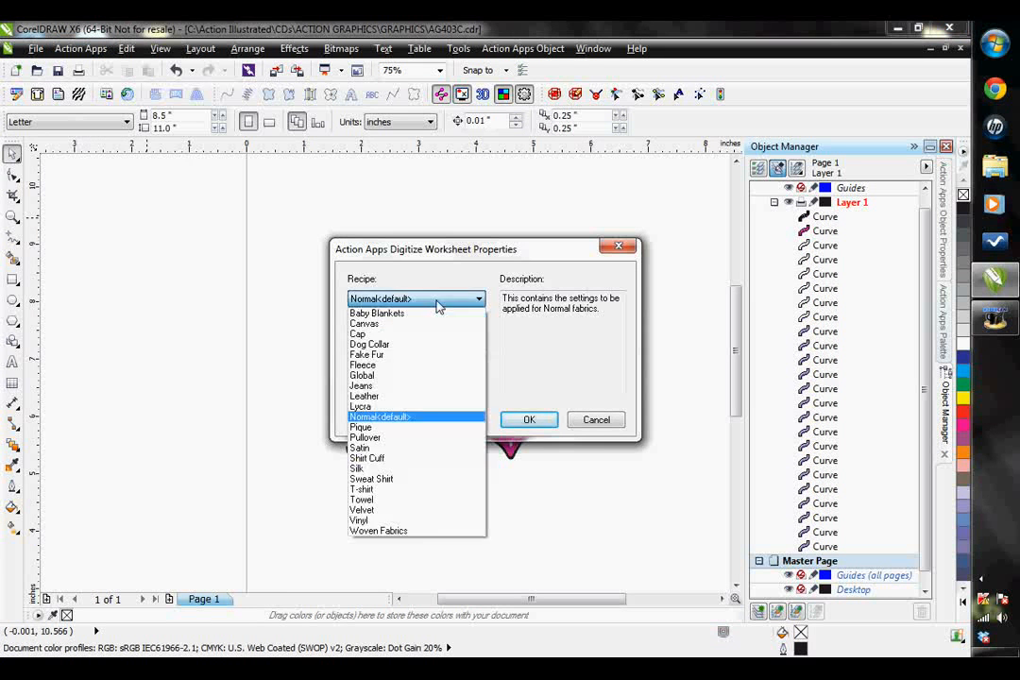
click(383, 498)
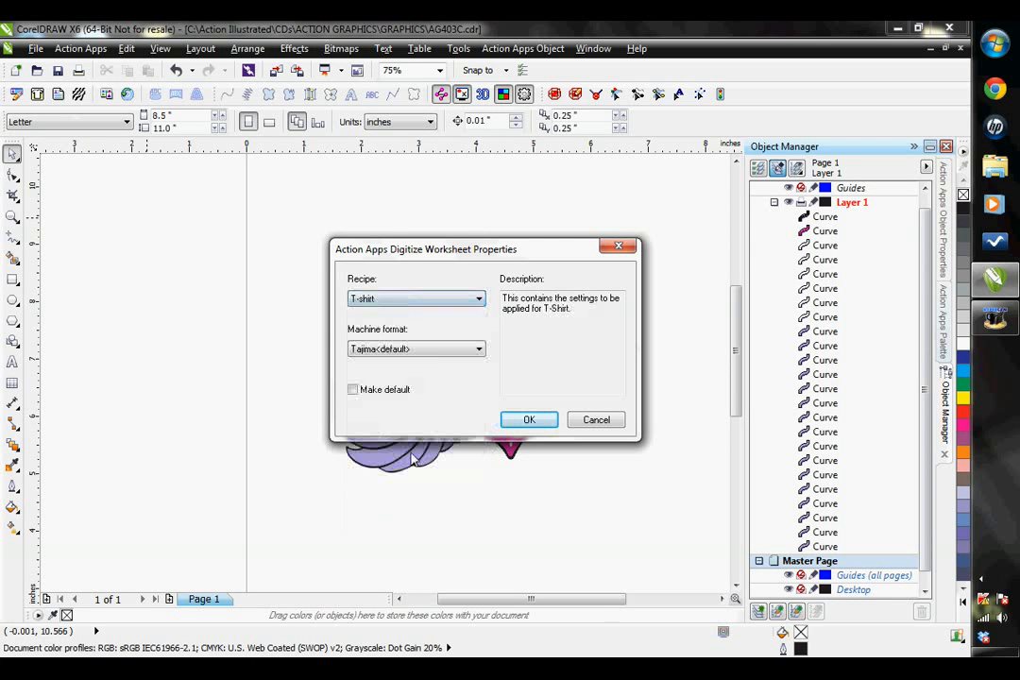
click(454, 350)
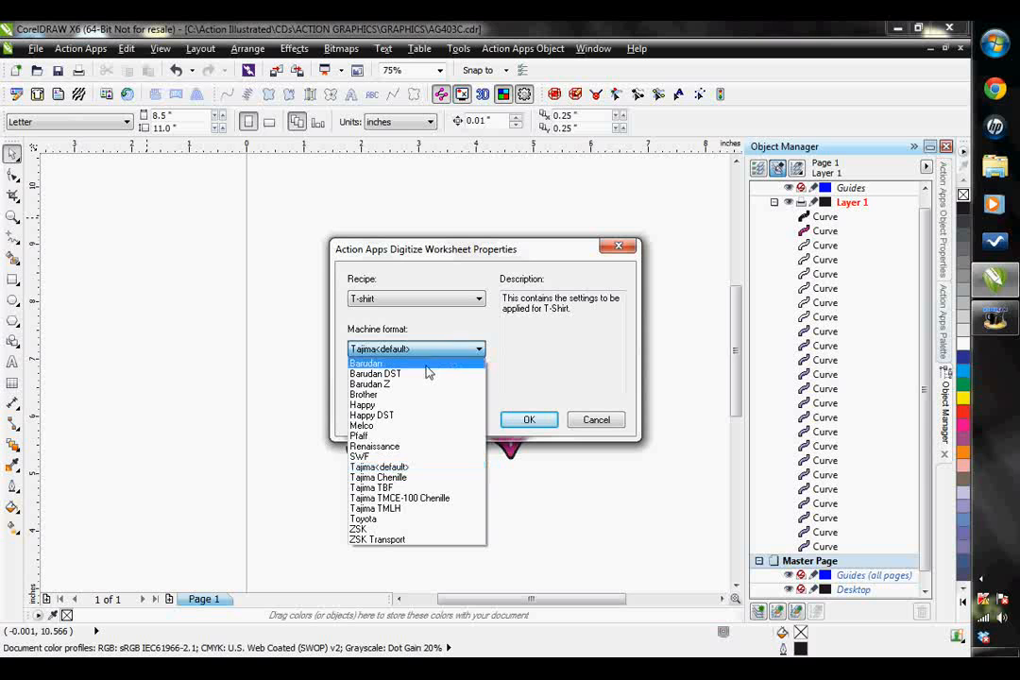
click(416, 396)
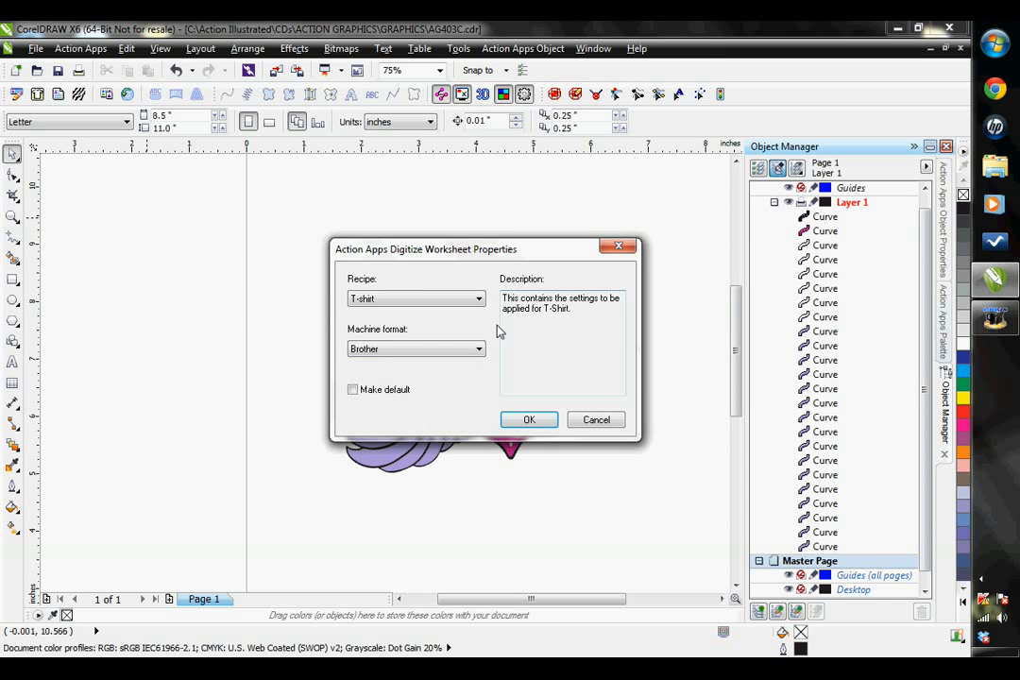
click(529, 421)
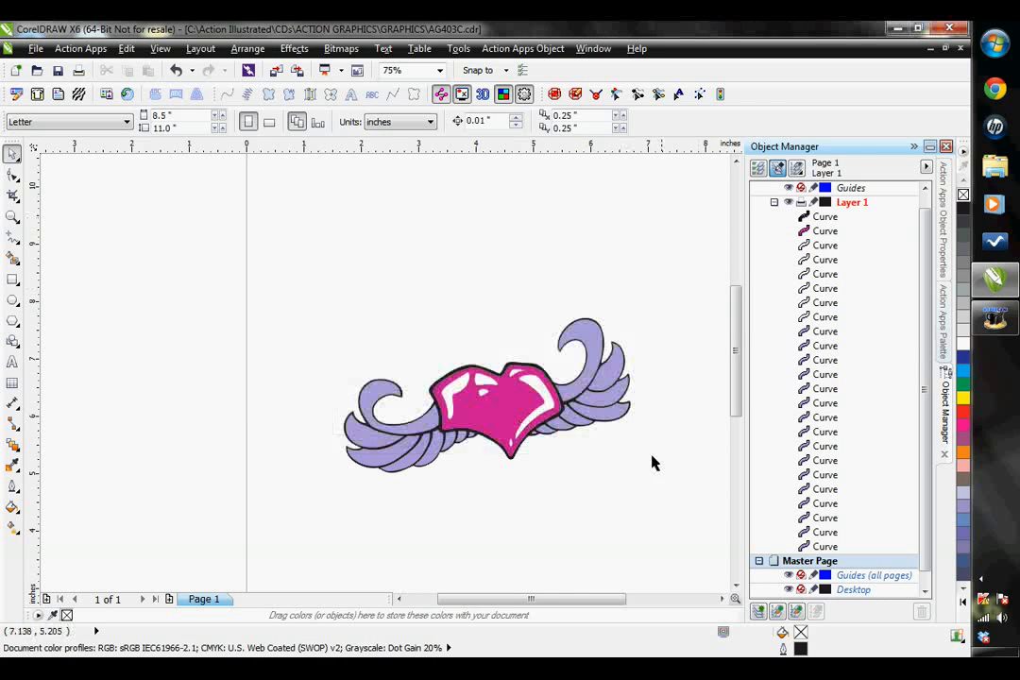
- Convert the right wing's large curled upper feather, the lowest curve in the layer list, to a satin path
scroll(690, 462, up, 2)
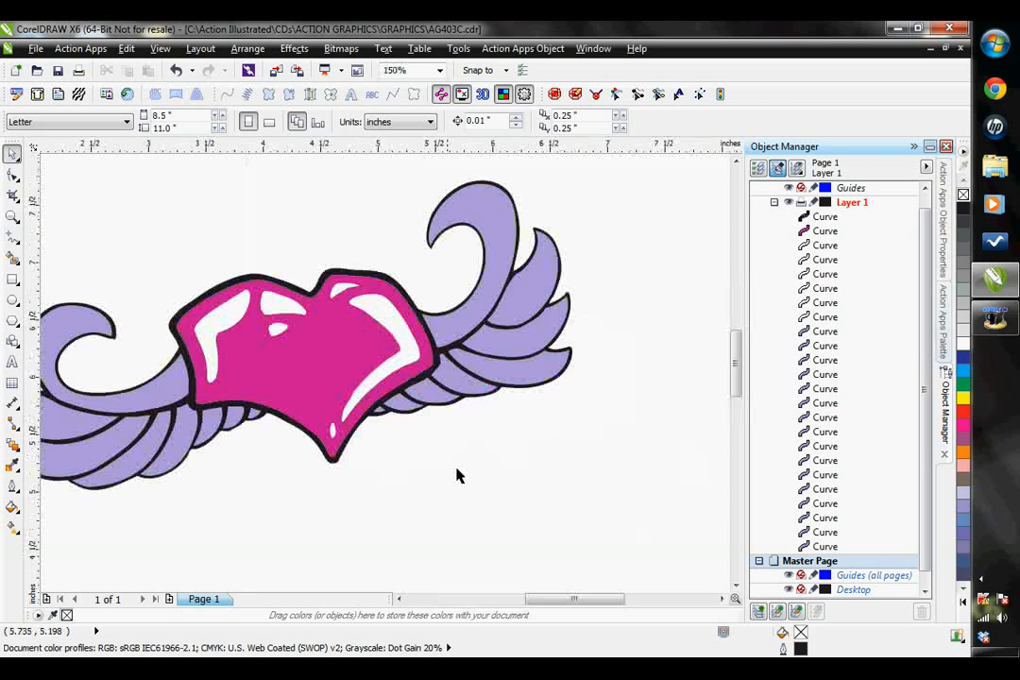
scroll(455, 476, down, 2)
scroll(475, 458, up, 1)
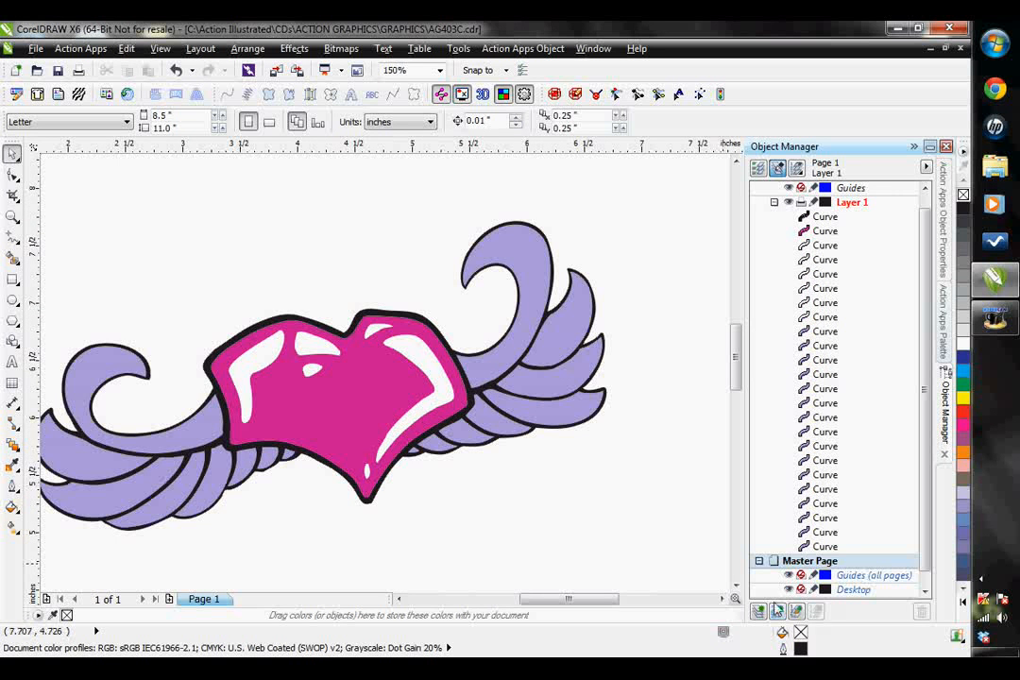
click(397, 599)
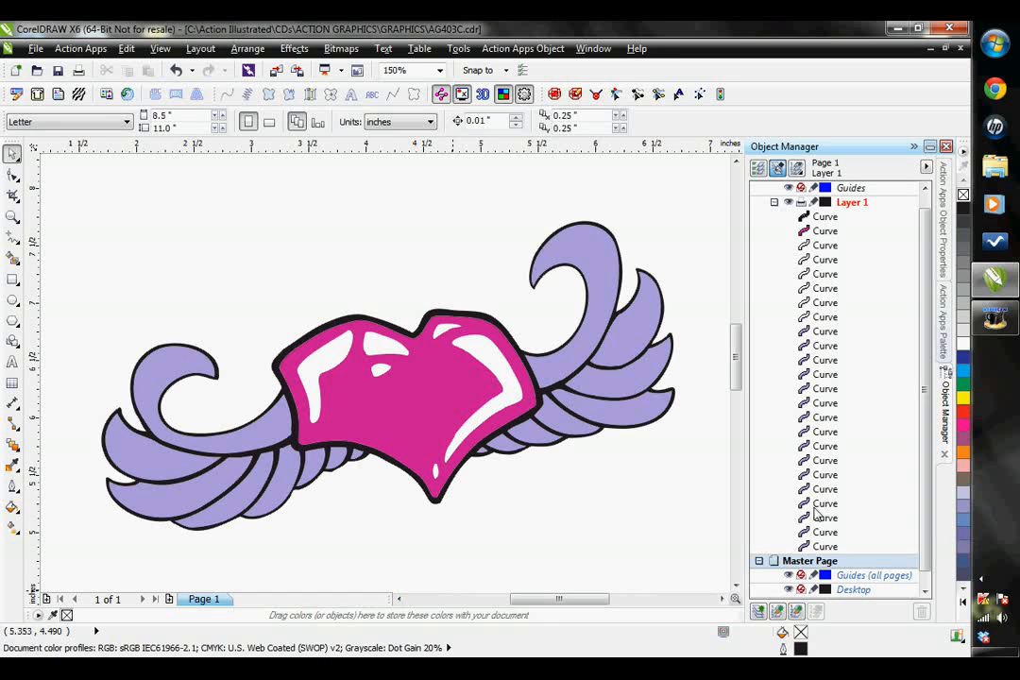
click(822, 548)
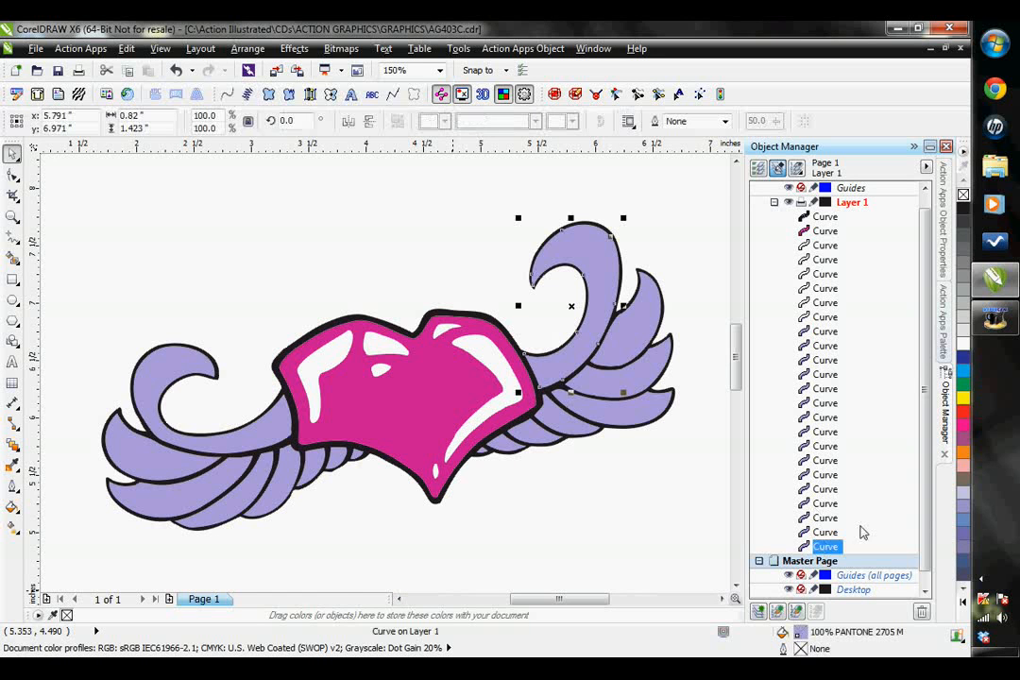
click(311, 95)
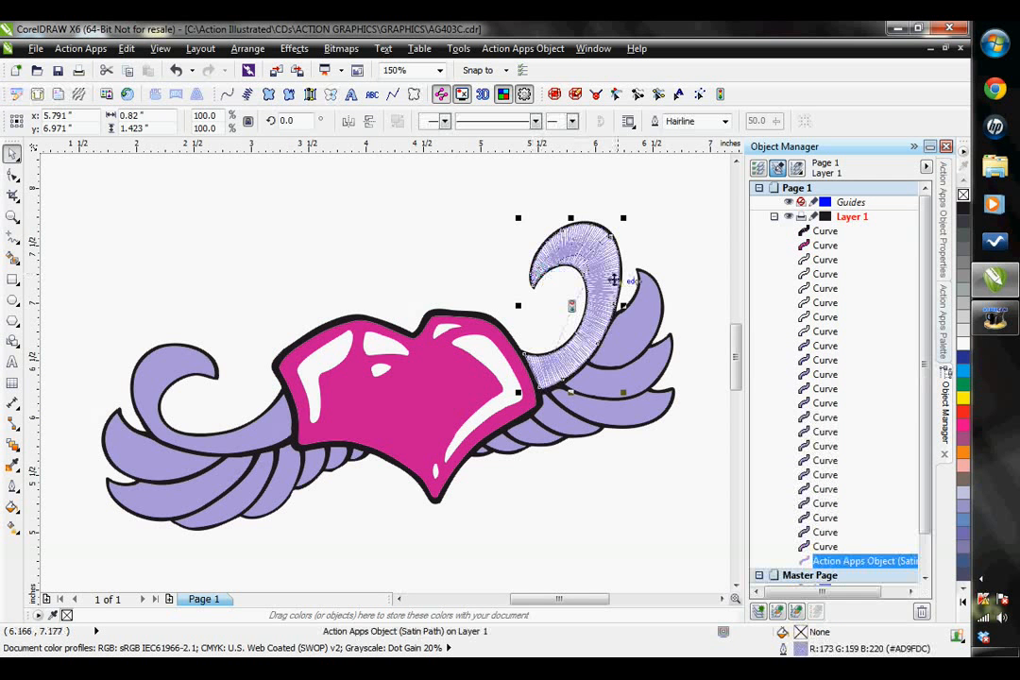
- Convert the right wing's three long feathers below the curled one to satin paths, one after another from the upper feather down
click(824, 548)
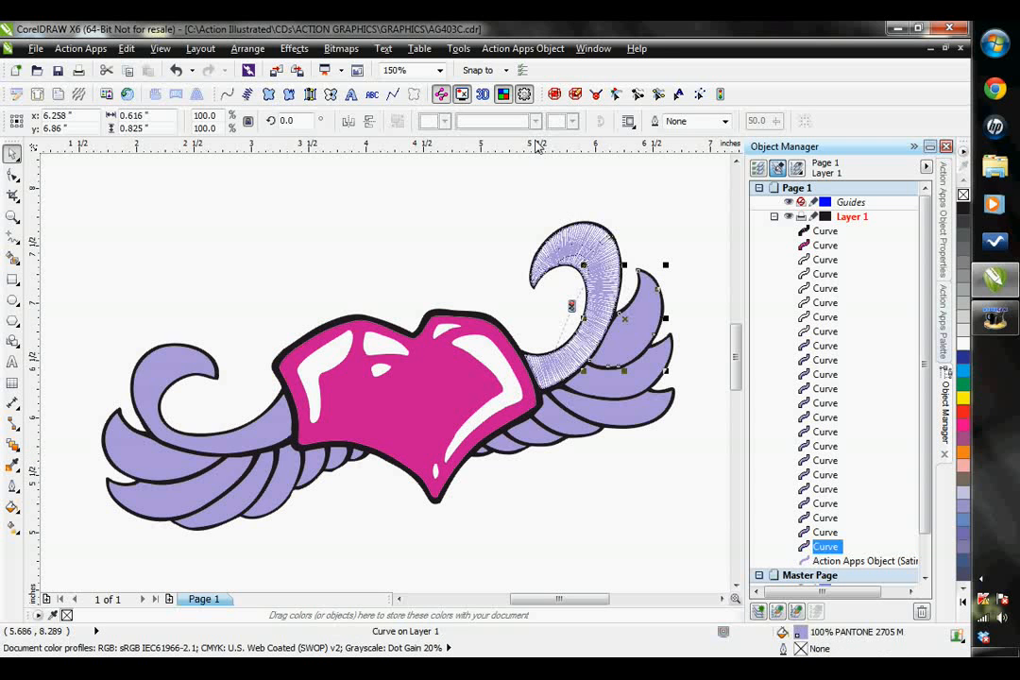
click(311, 94)
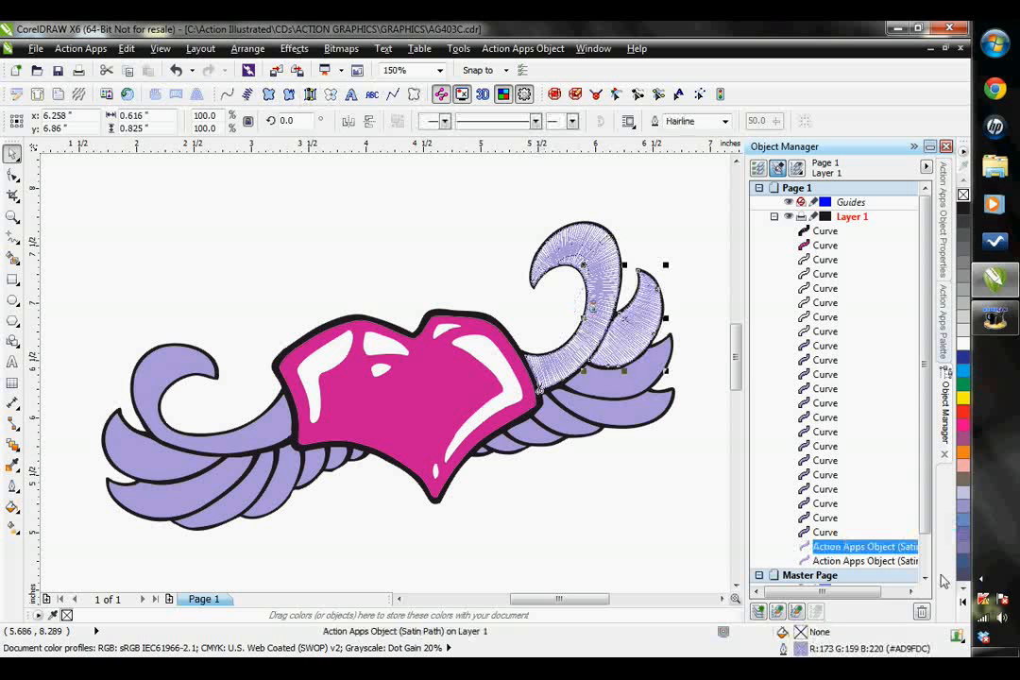
click(818, 532)
click(310, 94)
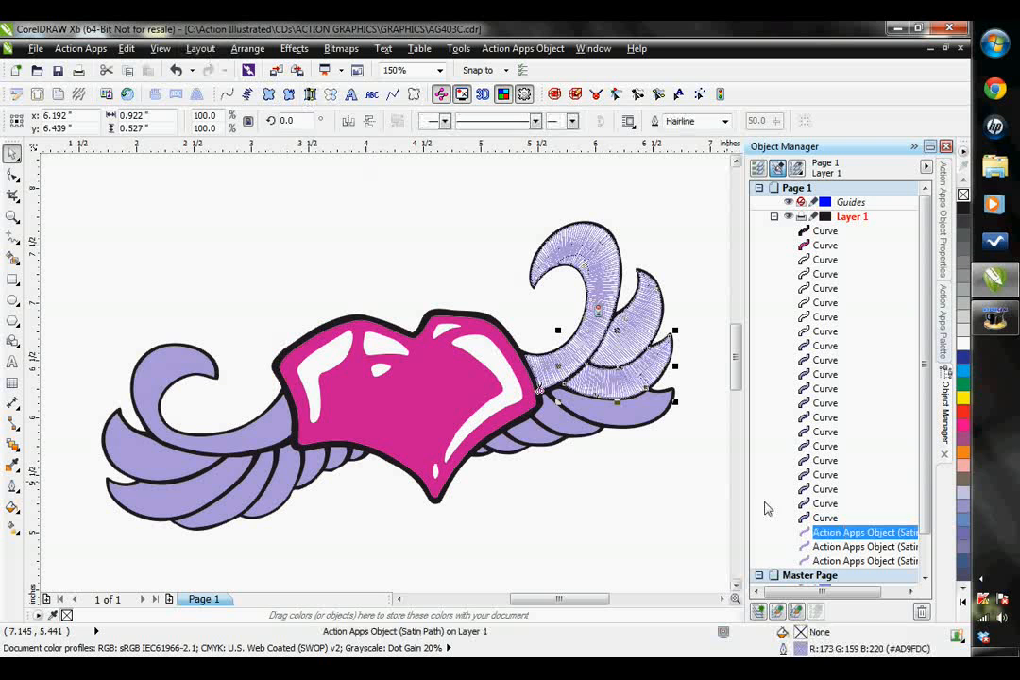
click(820, 519)
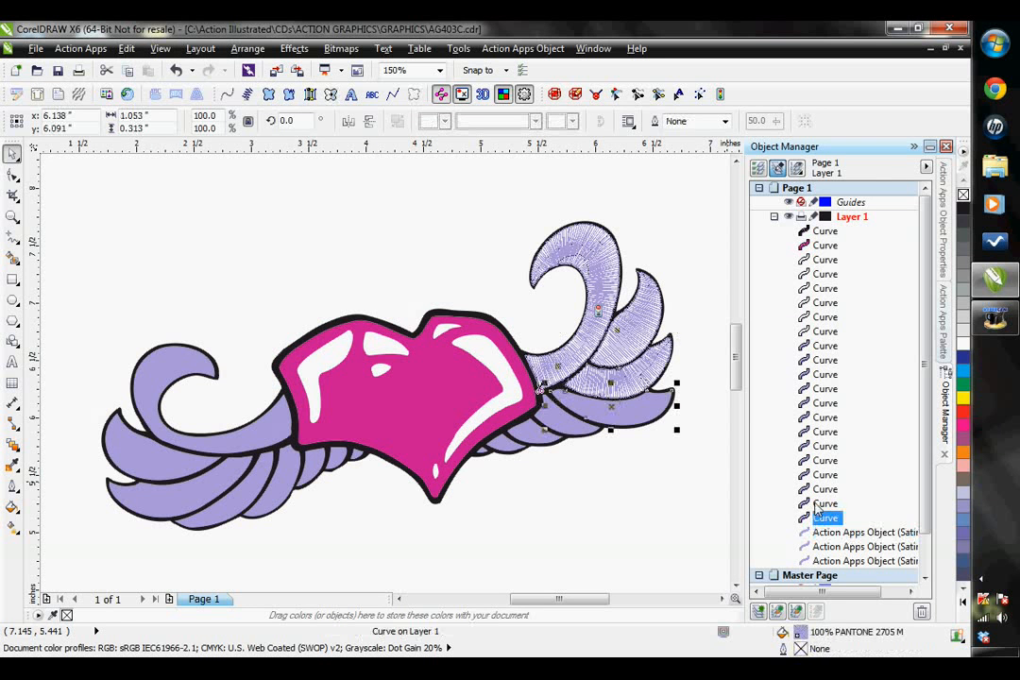
click(315, 94)
click(826, 504)
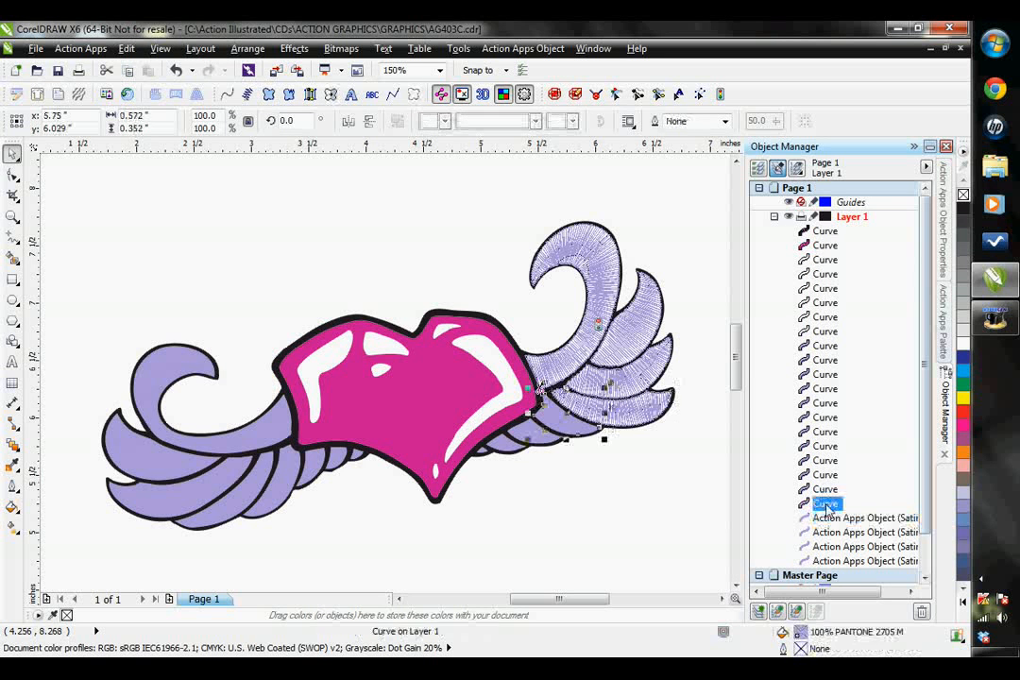
ctrl+click(828, 489)
ctrl+click(828, 476)
ctrl+click(829, 460)
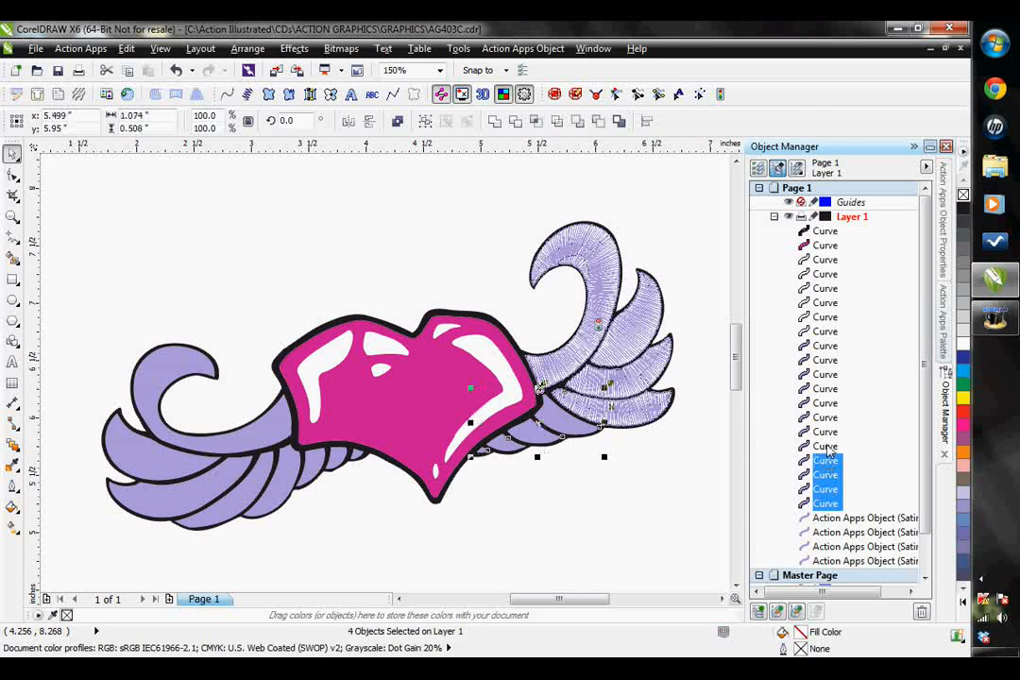
ctrl+click(828, 446)
ctrl+click(828, 432)
click(823, 402)
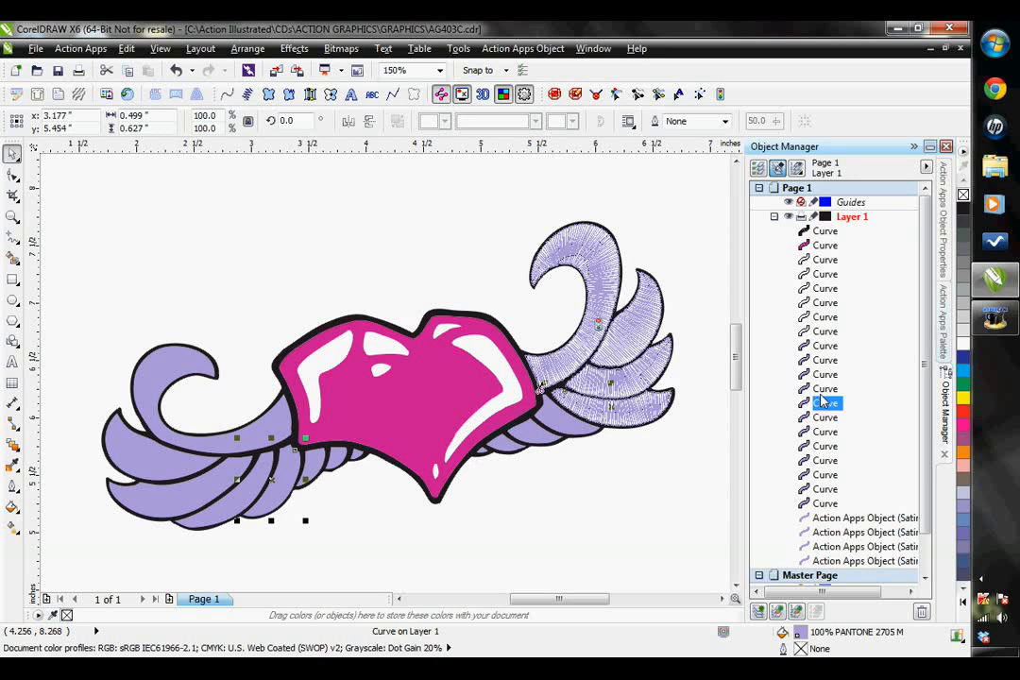
- Convert the right wing's four small inner feathers and the left wing's innermost feather to satin paths together
click(826, 503)
ctrl+click(826, 489)
ctrl+click(826, 475)
ctrl+click(826, 460)
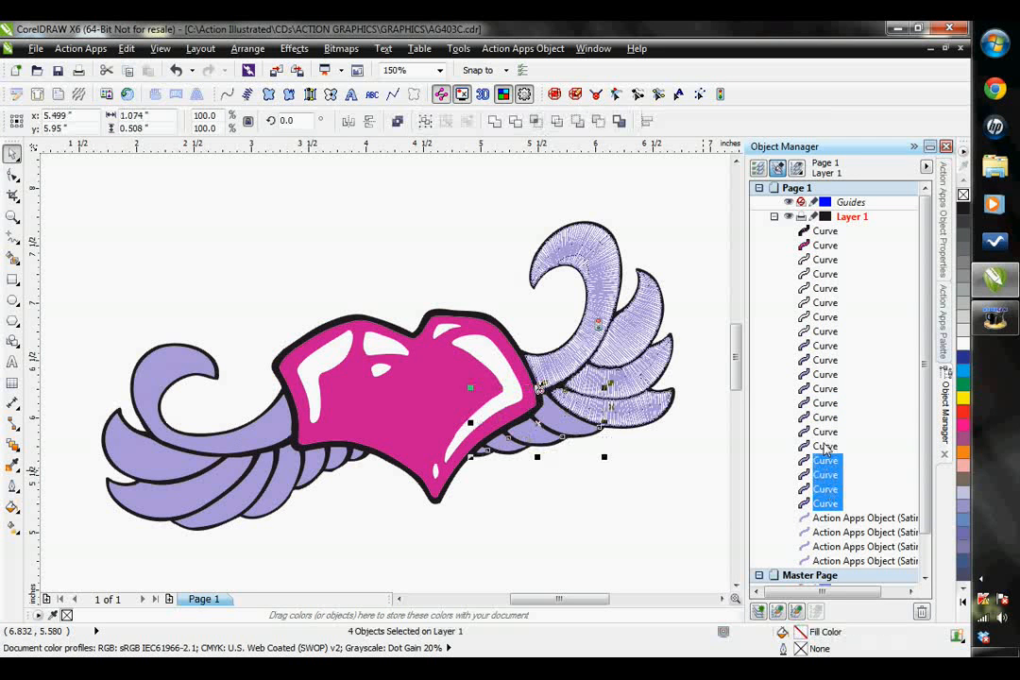
ctrl+click(826, 446)
click(307, 96)
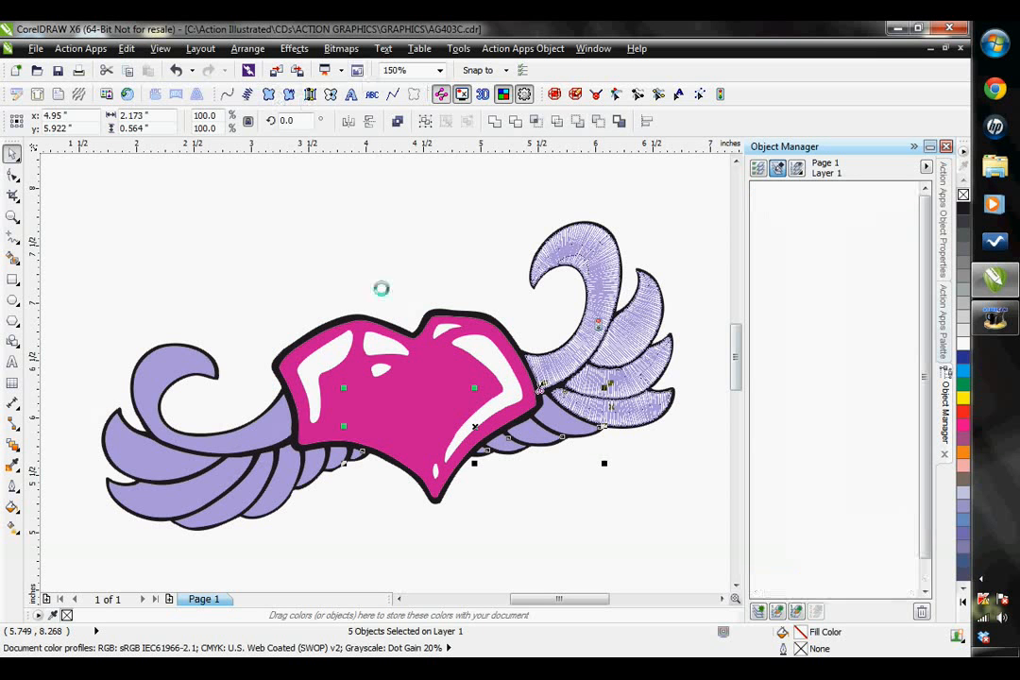
click(695, 480)
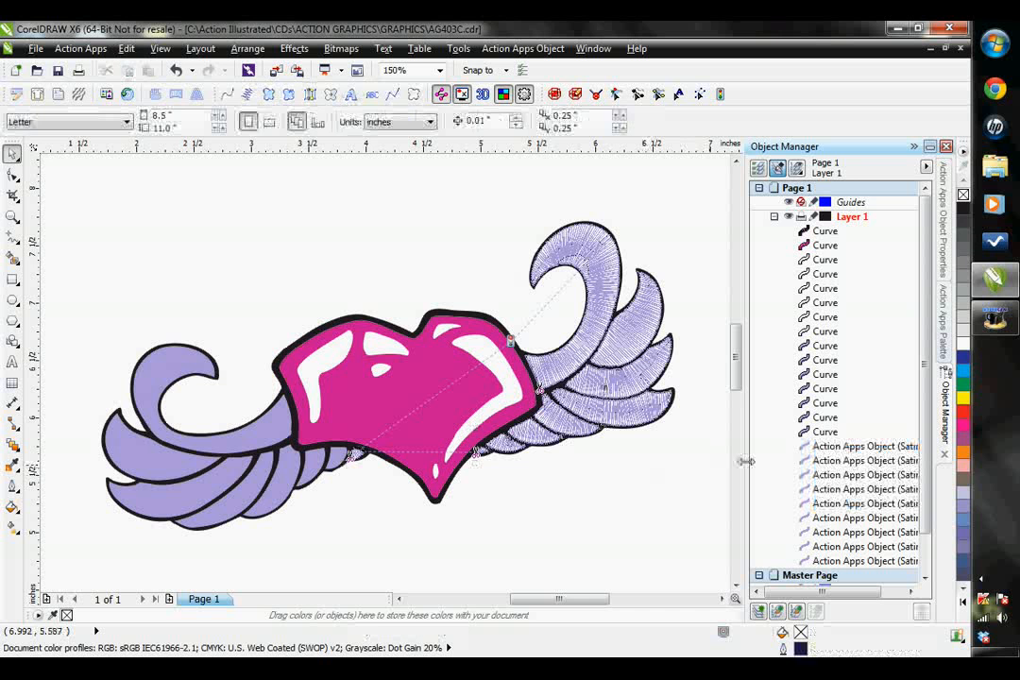
- Convert the left wing's seven remaining feathers, including the large curled one, to satin paths together
click(825, 431)
shift+click(825, 418)
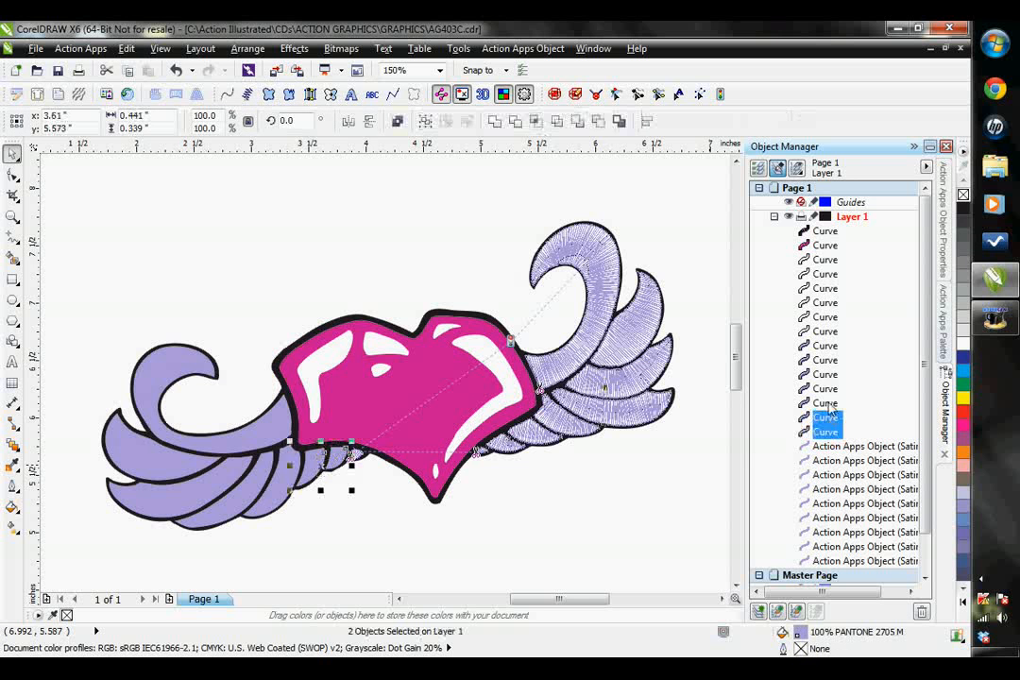
shift+click(825, 403)
shift+click(824, 388)
shift+click(825, 374)
shift+click(825, 360)
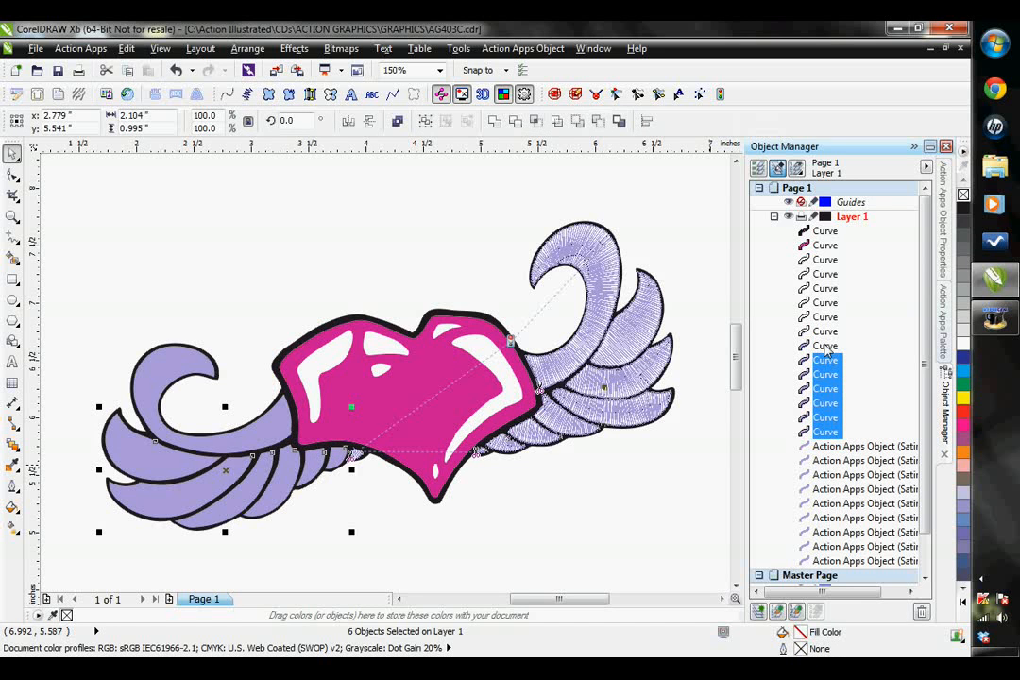
shift+click(825, 346)
click(312, 95)
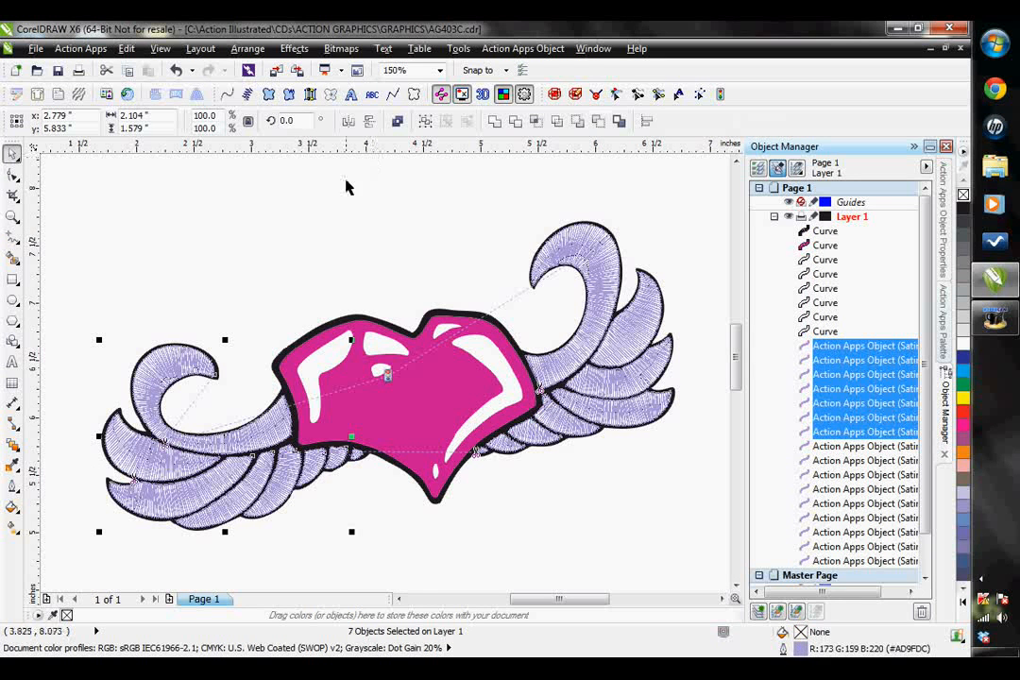
click(340, 246)
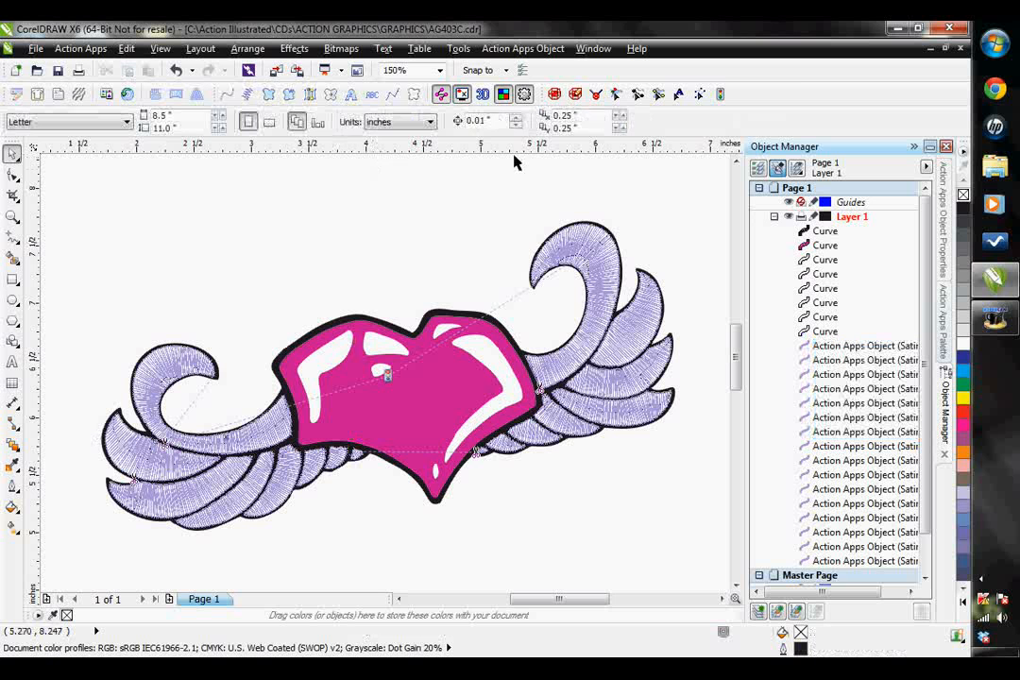
- Preview the stitched wings in 3D and examine the gaps between the right wing's feathers at 300%
click(484, 94)
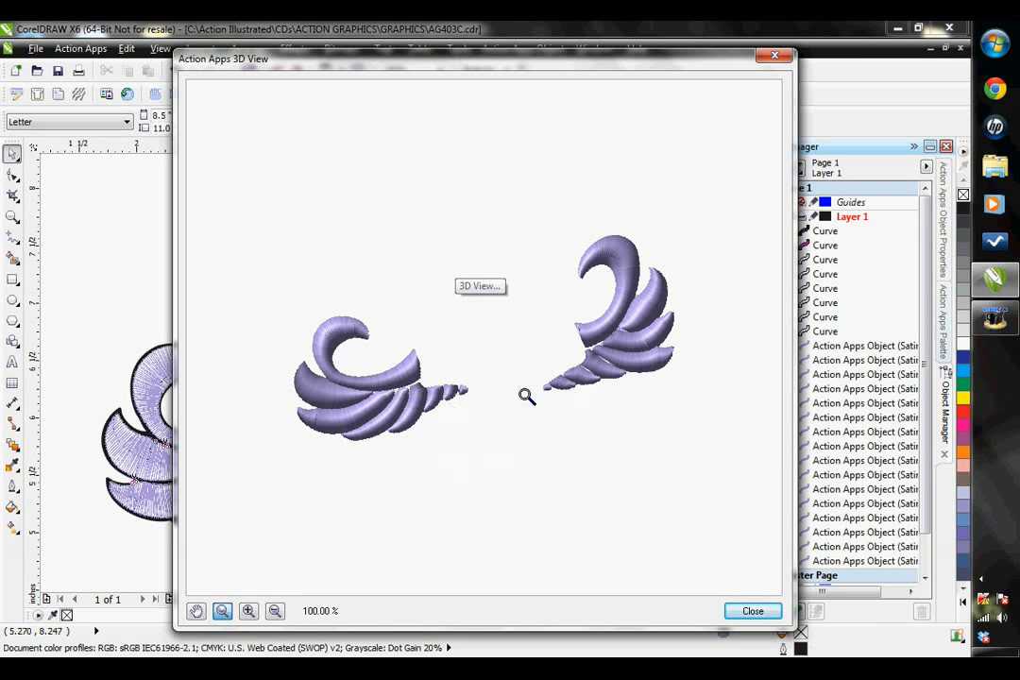
click(562, 346)
click(673, 326)
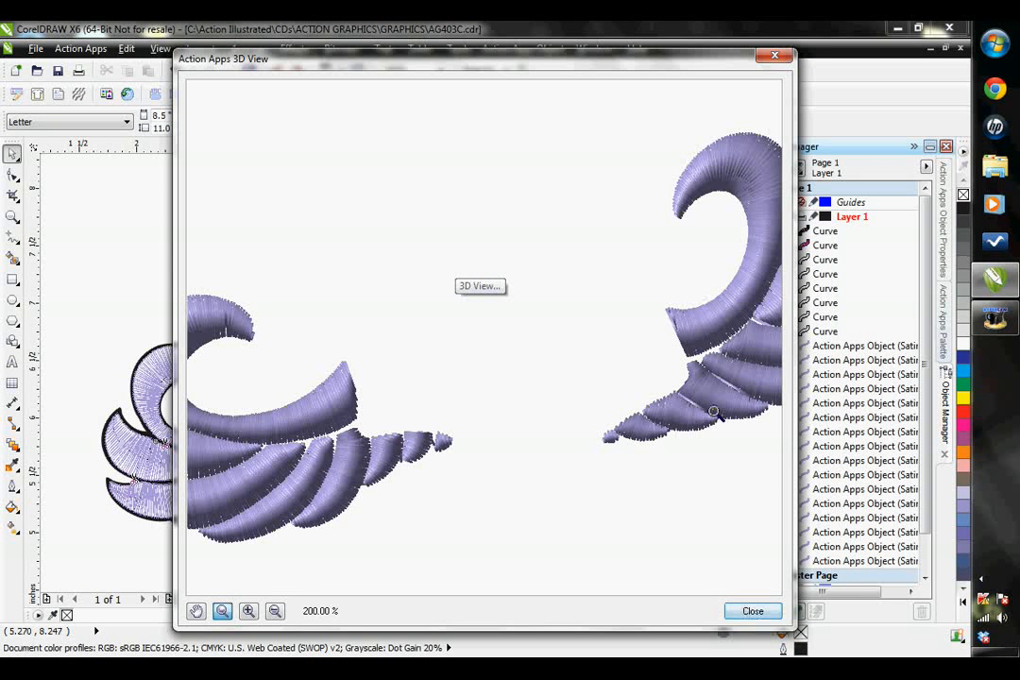
click(223, 612)
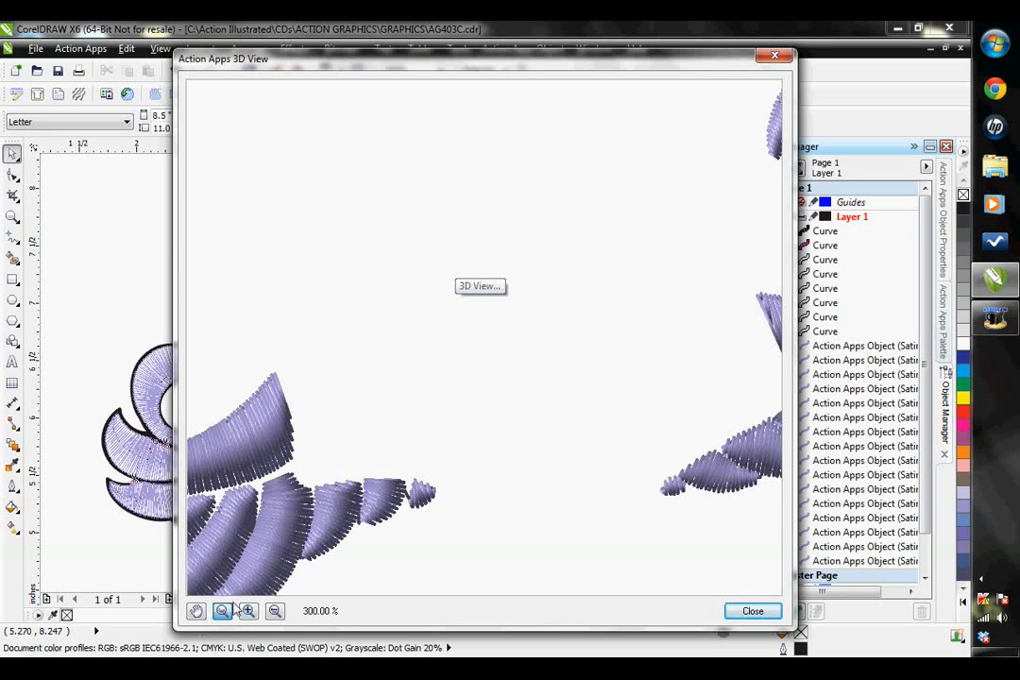
click(195, 612)
drag(647, 494, 391, 506)
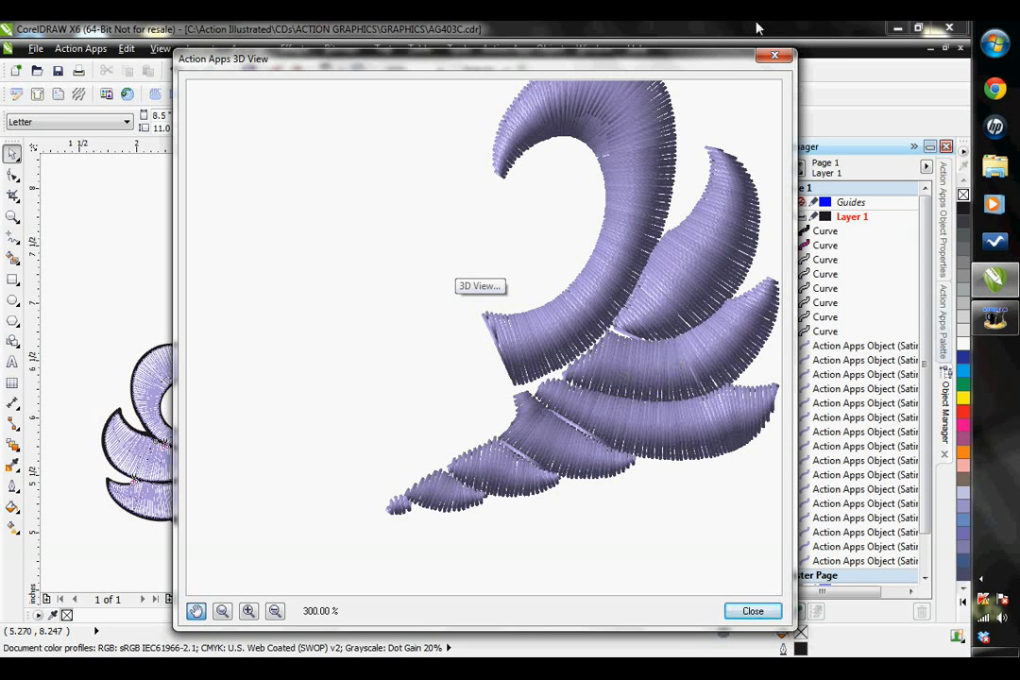
click(775, 57)
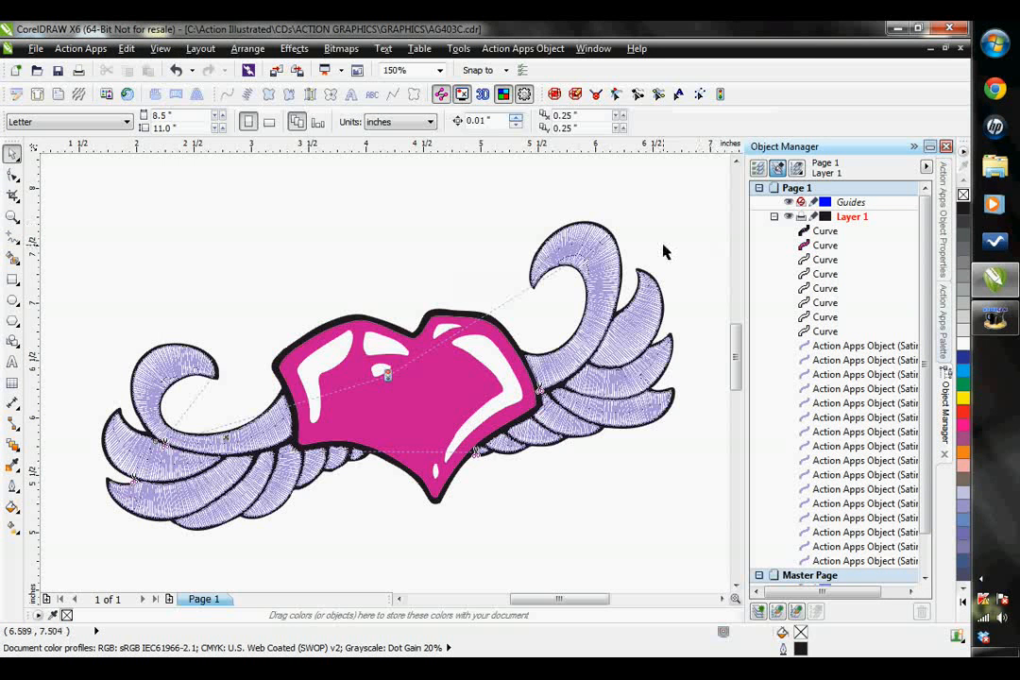
- Inspect the start and stop points of the right wing's feather just below the long ones in stitch editing mode
click(557, 413)
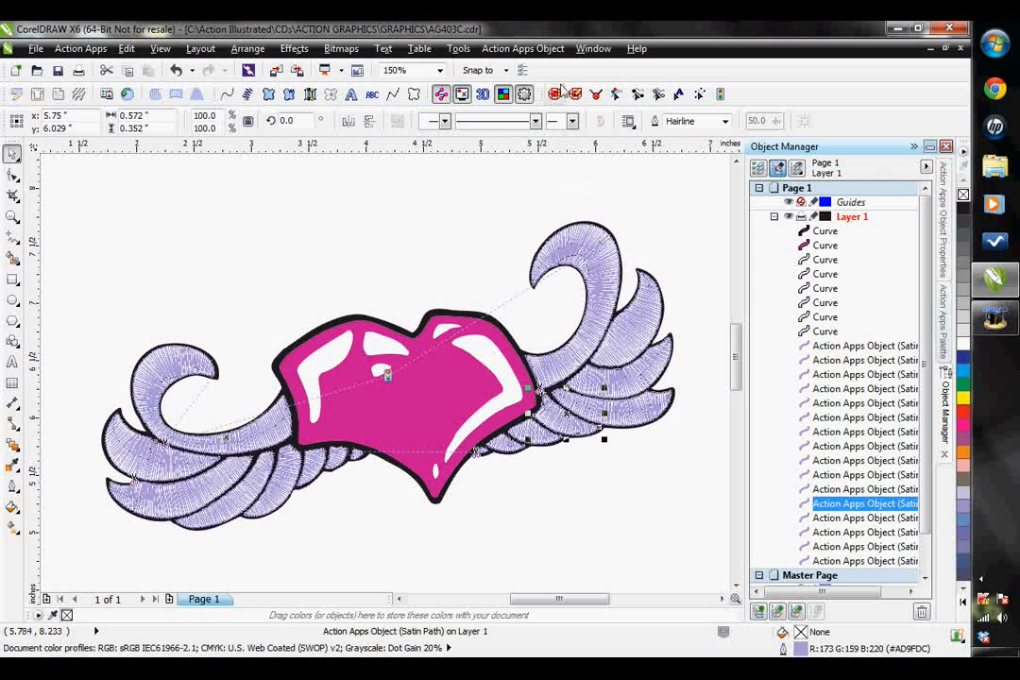
click(616, 94)
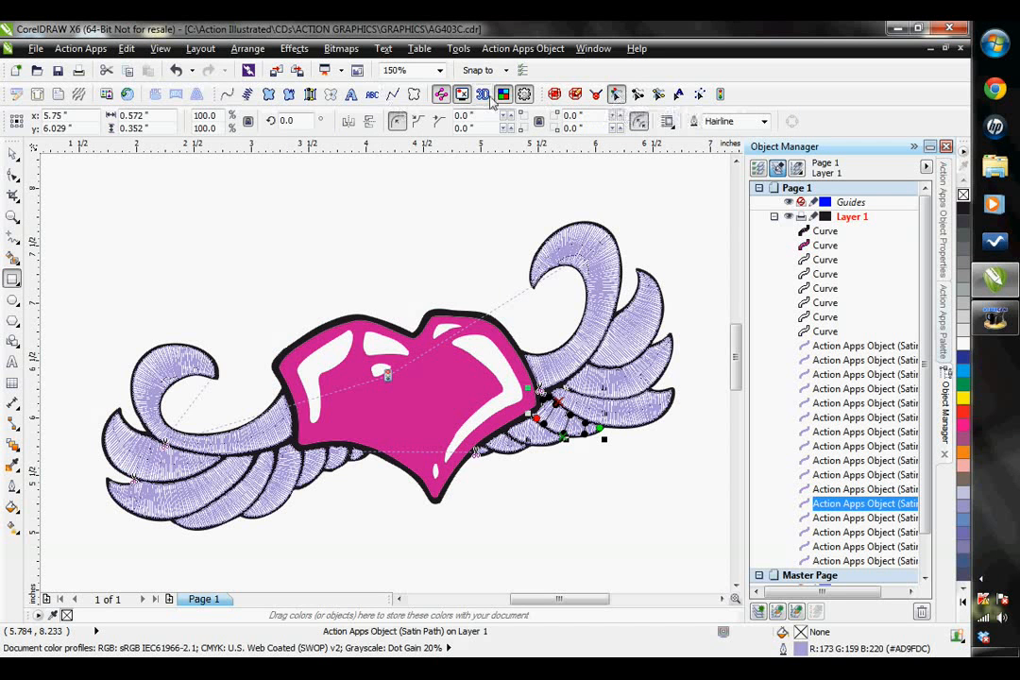
scroll(576, 428, up, 2)
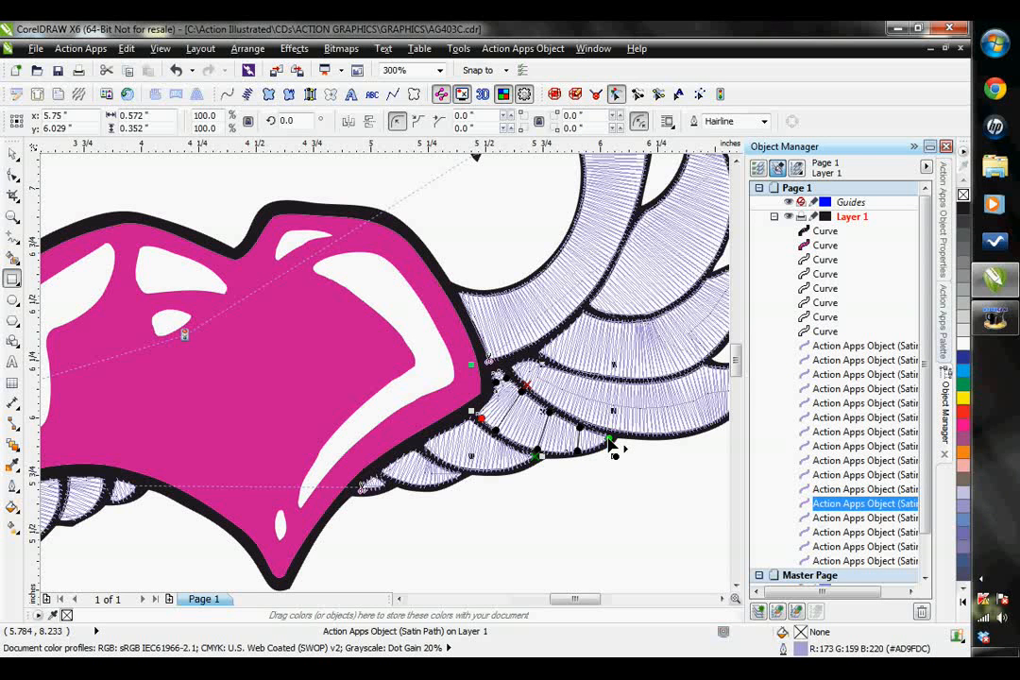
scroll(604, 470, down, 2)
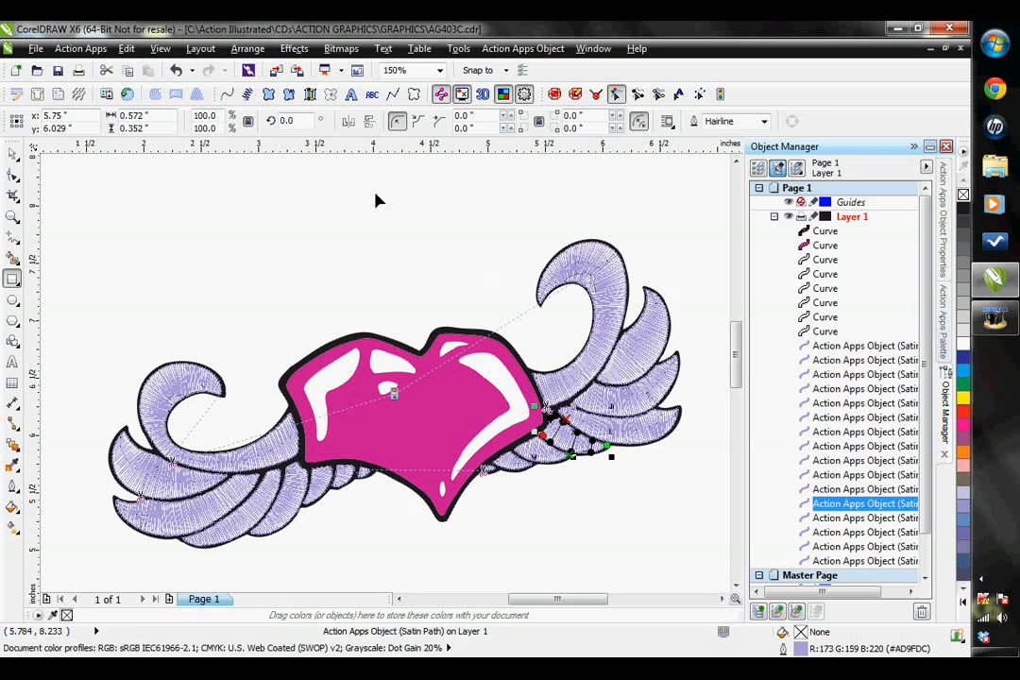
click(15, 157)
click(677, 331)
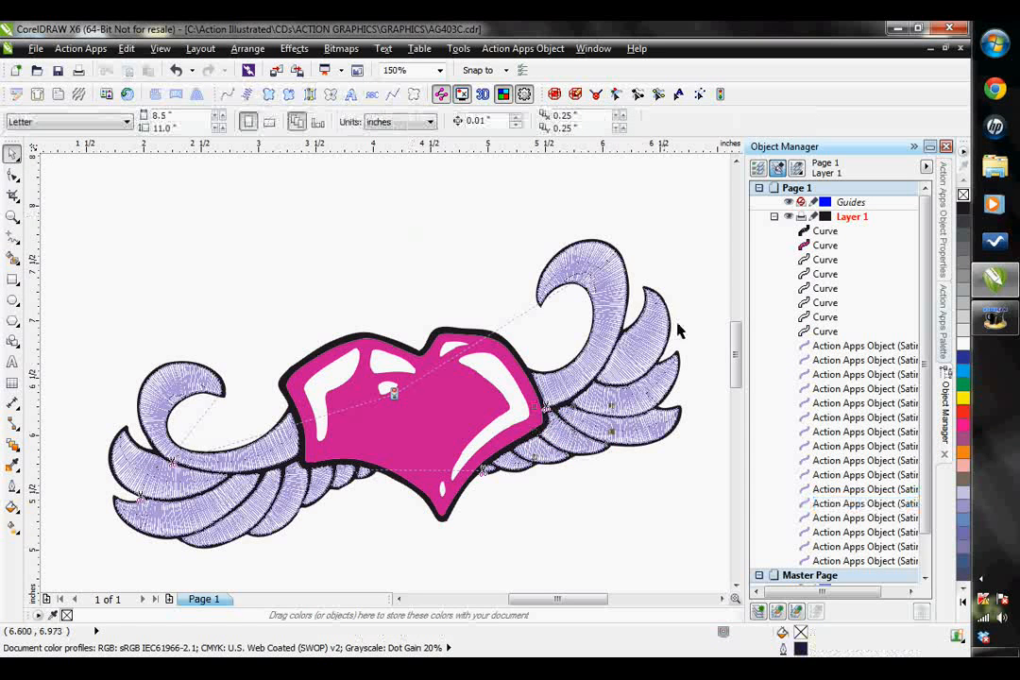
- Select the right wing's eight satin feathers together in order, from the large curled one to the innermost
click(641, 324)
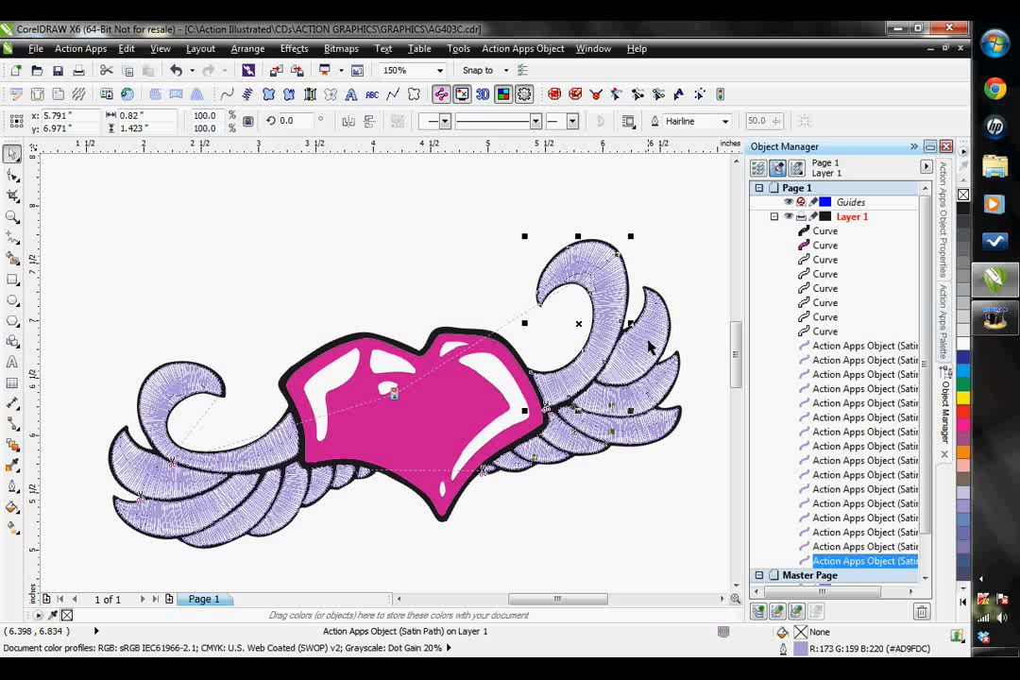
shift+click(635, 340)
shift+click(641, 404)
shift+click(637, 434)
shift+click(595, 438)
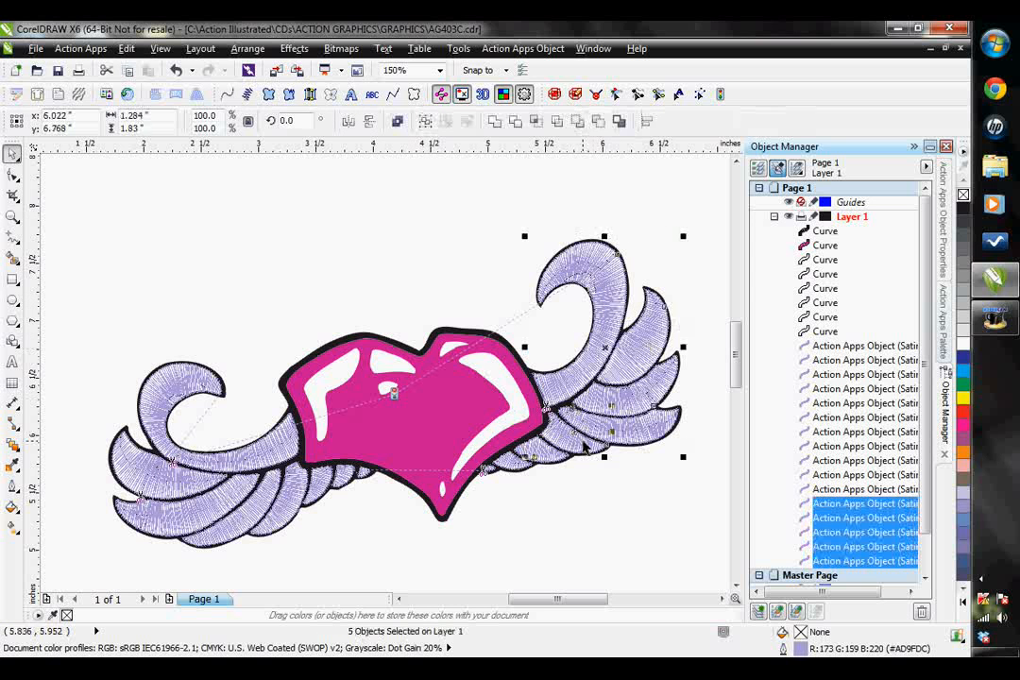
shift+click(534, 451)
shift+click(511, 461)
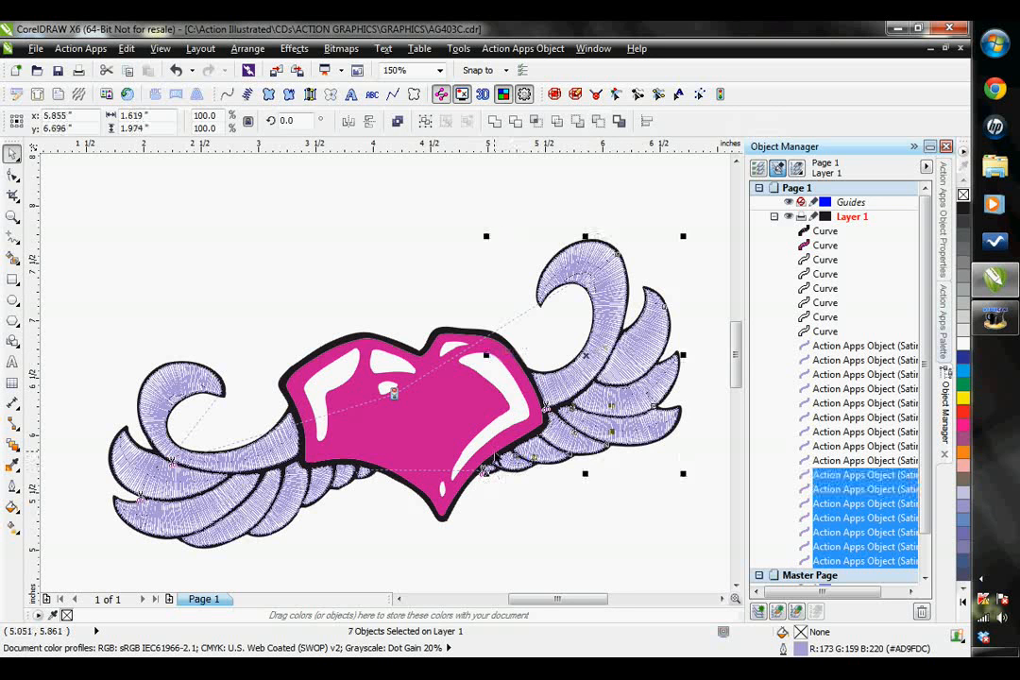
scroll(495, 451, up, 1)
shift+click(485, 489)
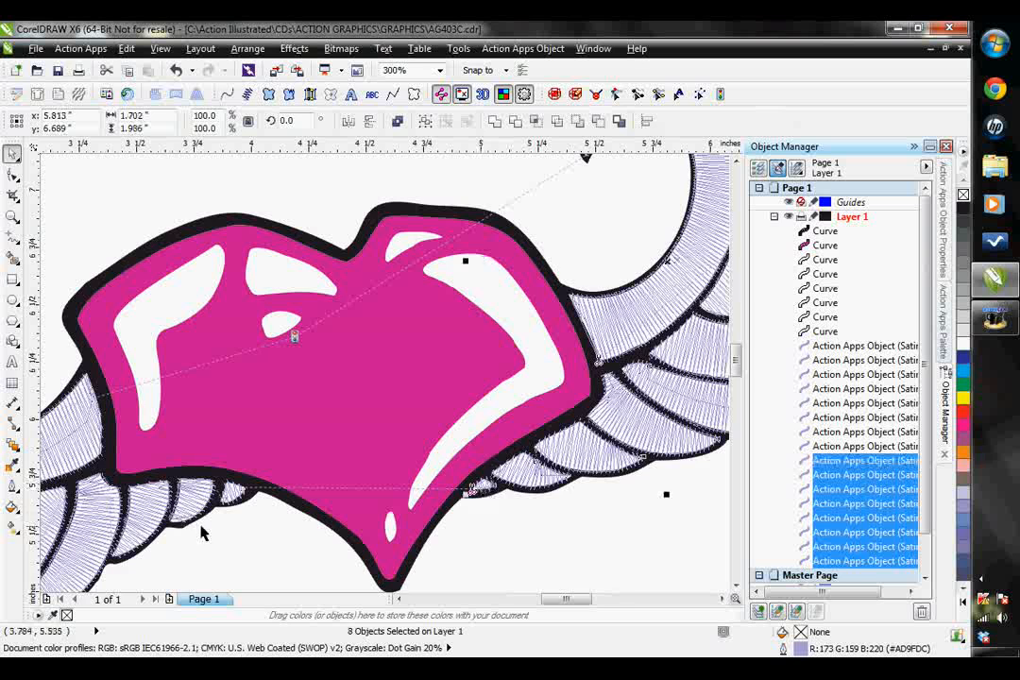
- Add the left wing's eight satin feathers to the selection, from the innermost outward, and apply Auto Start/Stop to all sixteen objects
scroll(203, 531, down, 1)
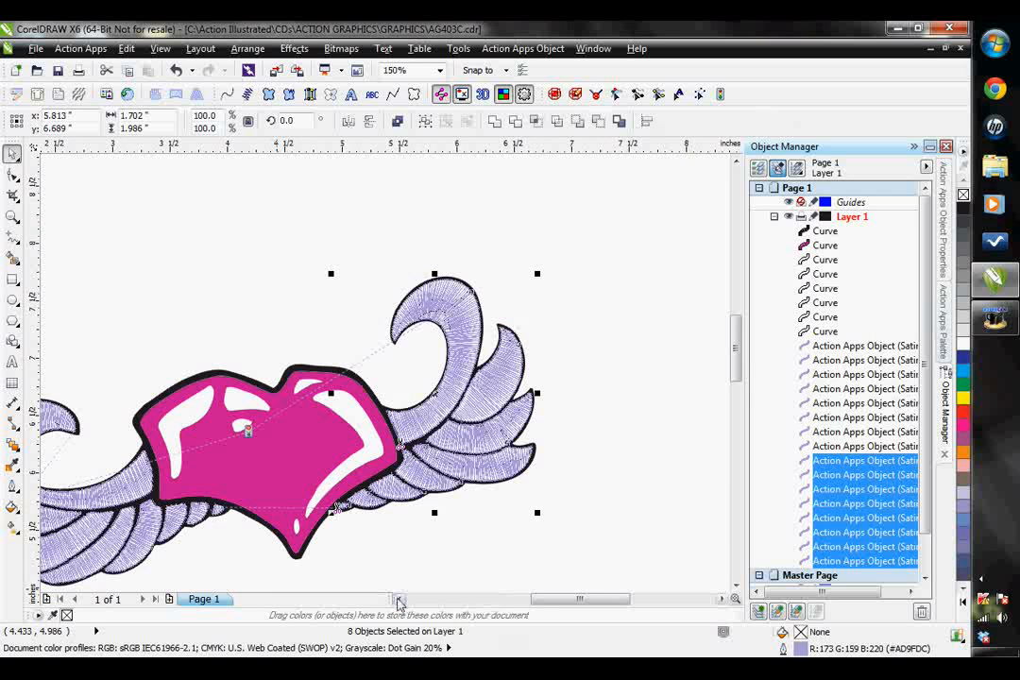
click(399, 599)
scroll(391, 525, up, 2)
shift+click(493, 452)
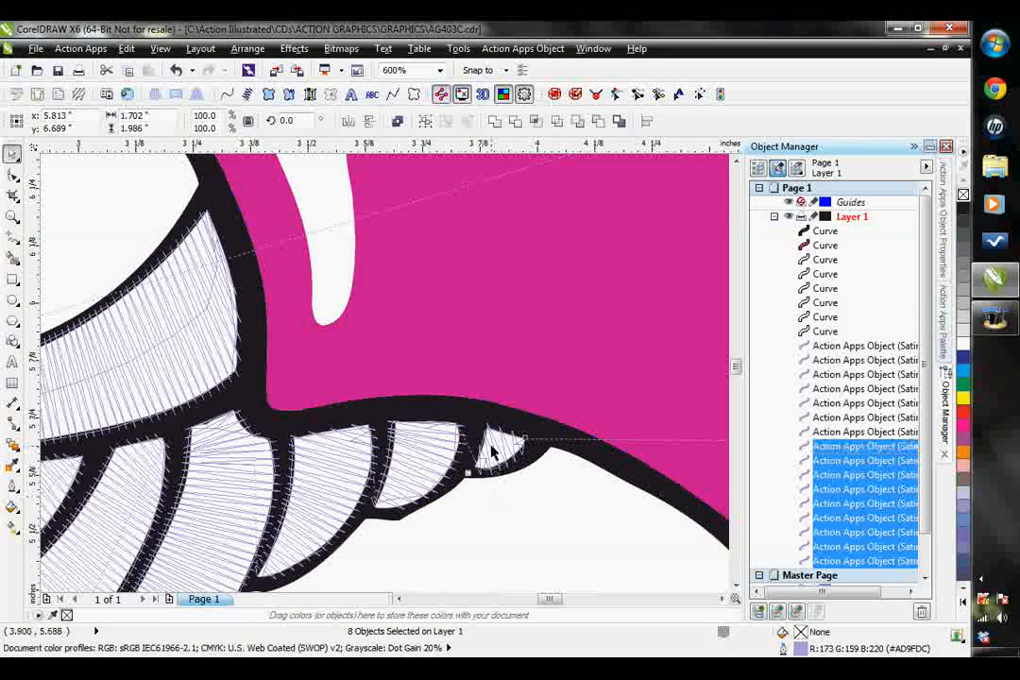
shift+click(412, 461)
shift+click(319, 464)
shift+click(207, 473)
shift+click(134, 497)
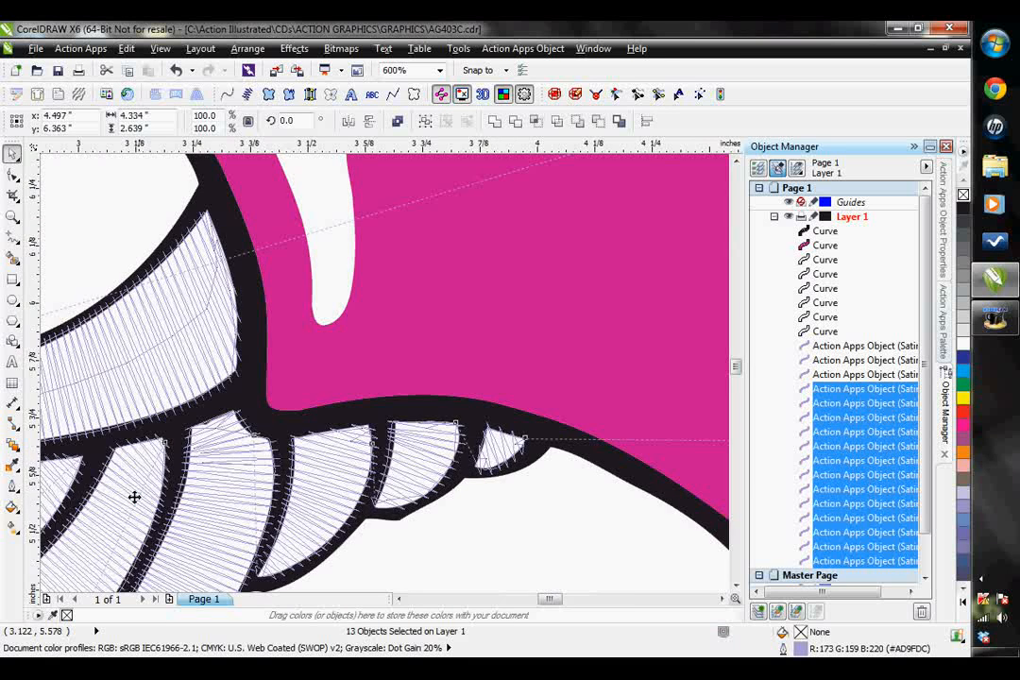
scroll(136, 496, down, 2)
shift+click(83, 446)
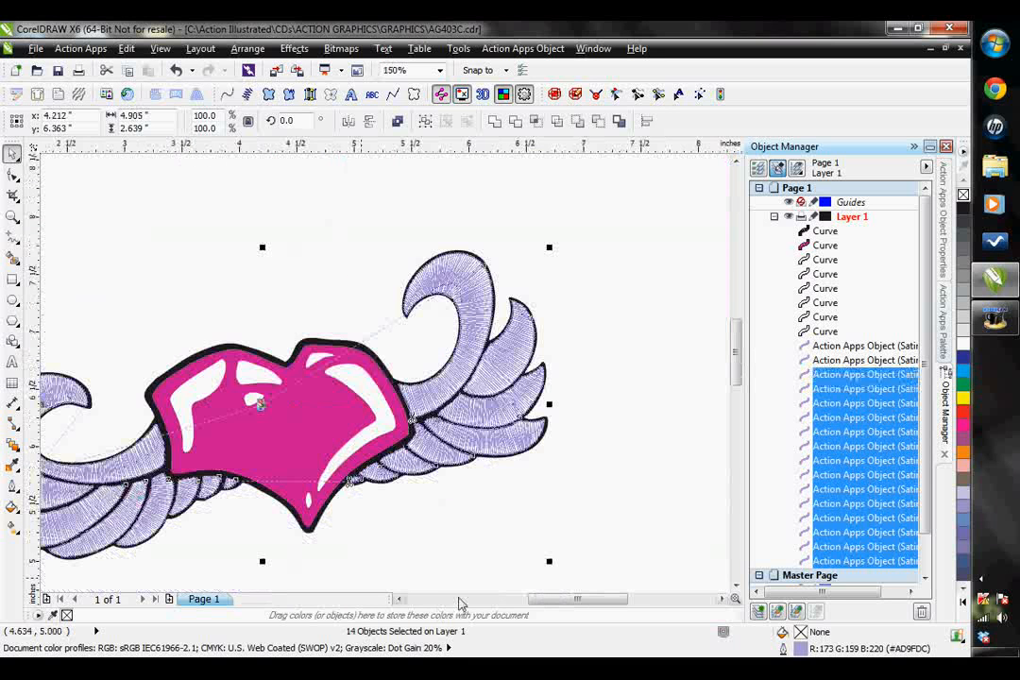
click(400, 599)
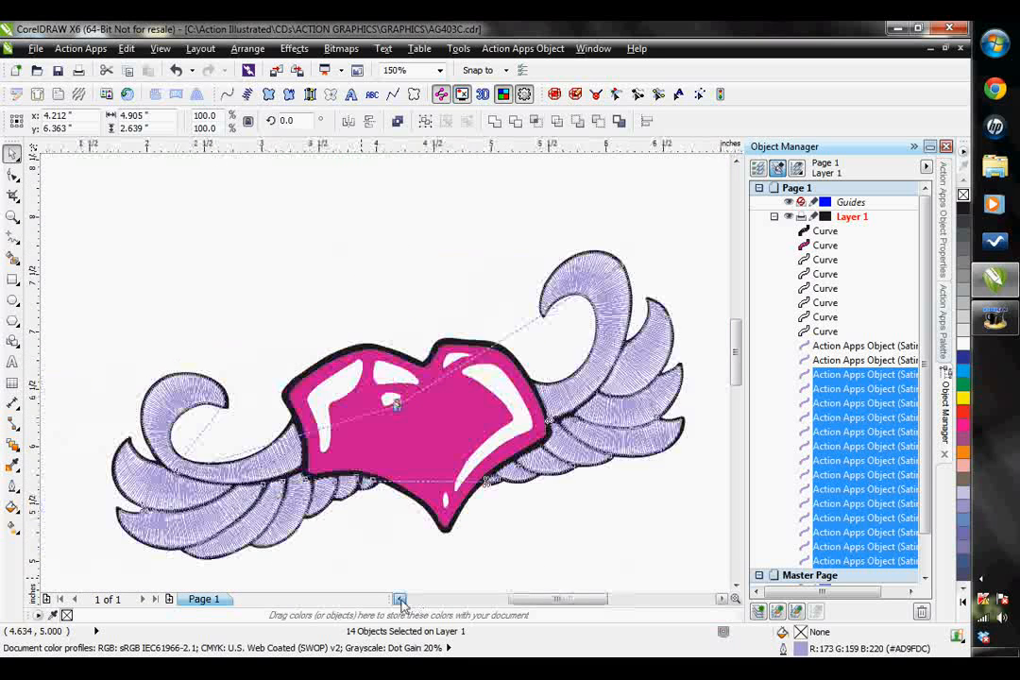
shift+click(170, 490)
shift+click(292, 460)
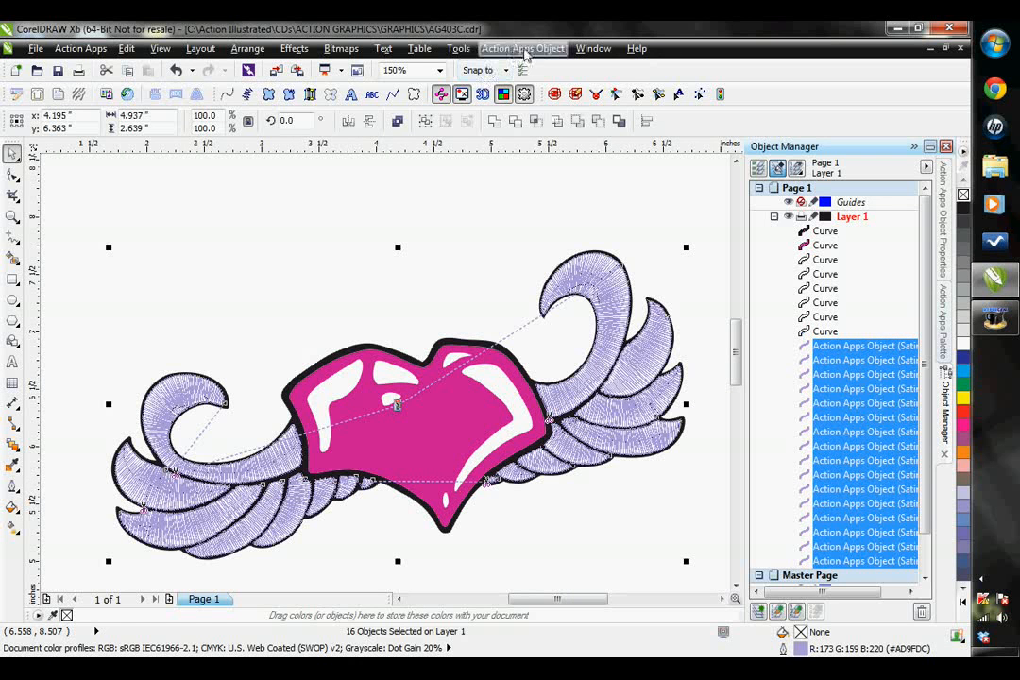
click(525, 49)
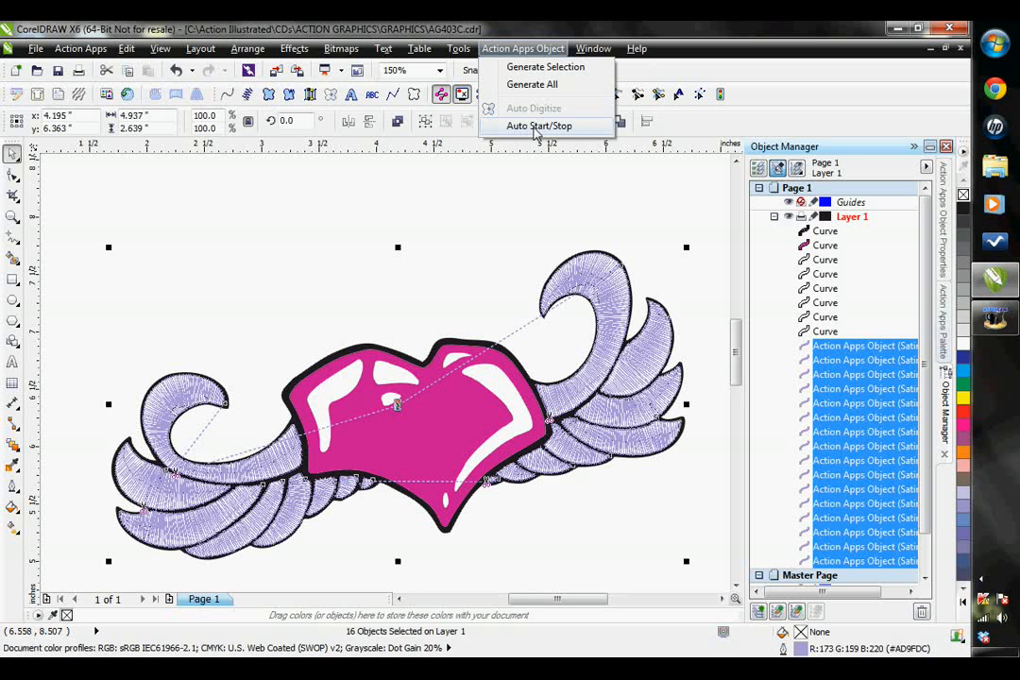
click(536, 131)
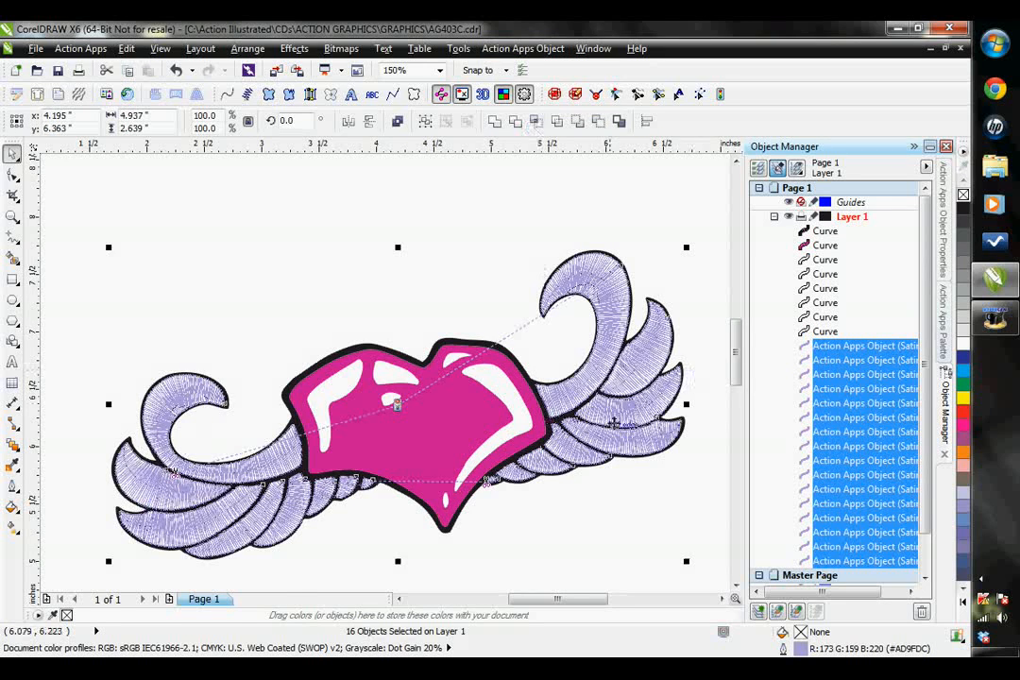
- Inspect the start and stop points of the right wing's lowest long feather and three small feathers in turn
scroll(611, 422, up, 2)
scroll(570, 364, up, 2)
scroll(581, 349, down, 2)
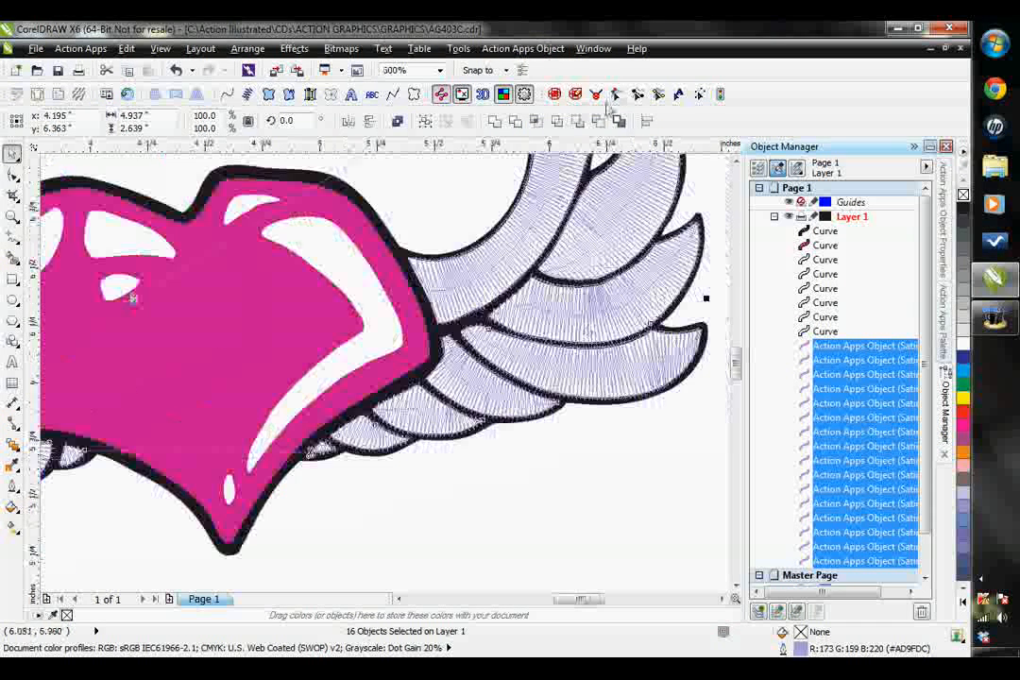
click(615, 93)
click(606, 368)
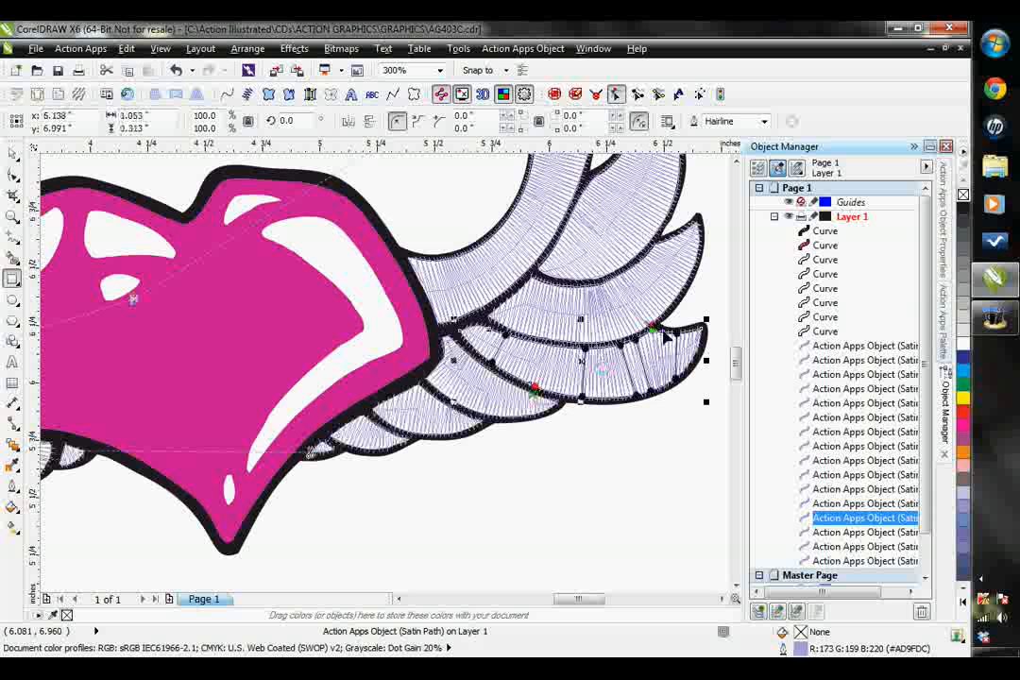
click(491, 402)
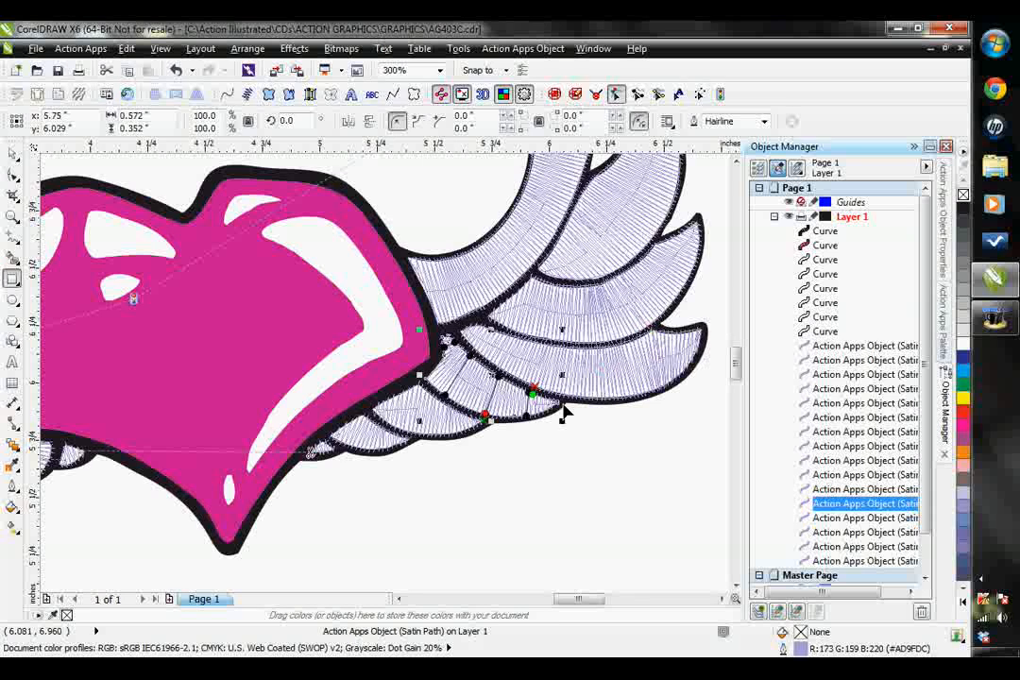
click(475, 425)
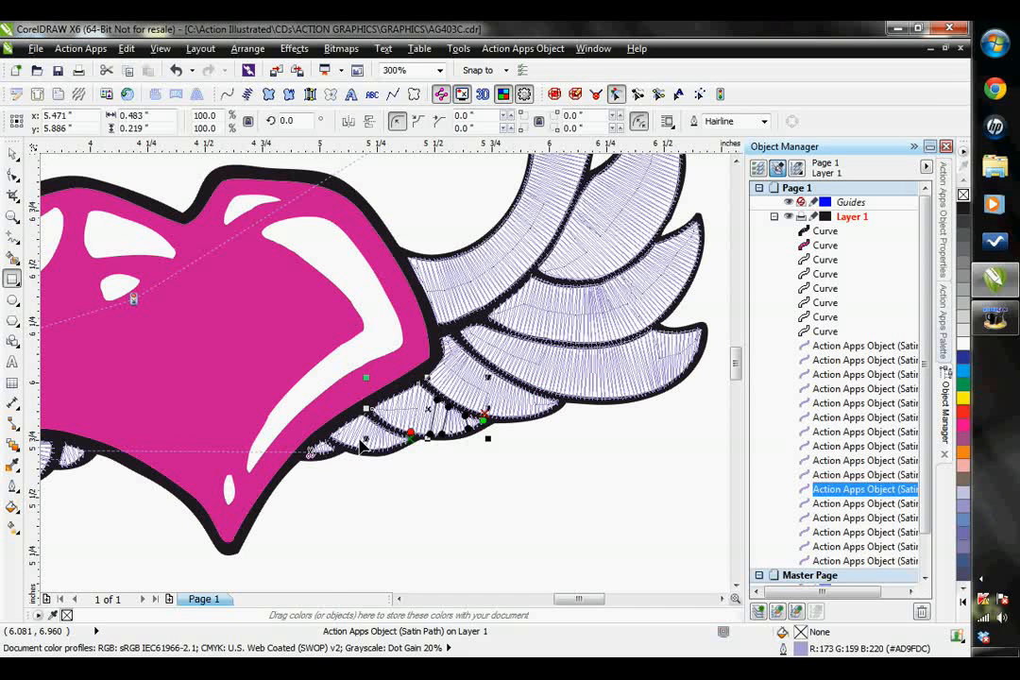
click(420, 430)
scroll(425, 431, down, 1)
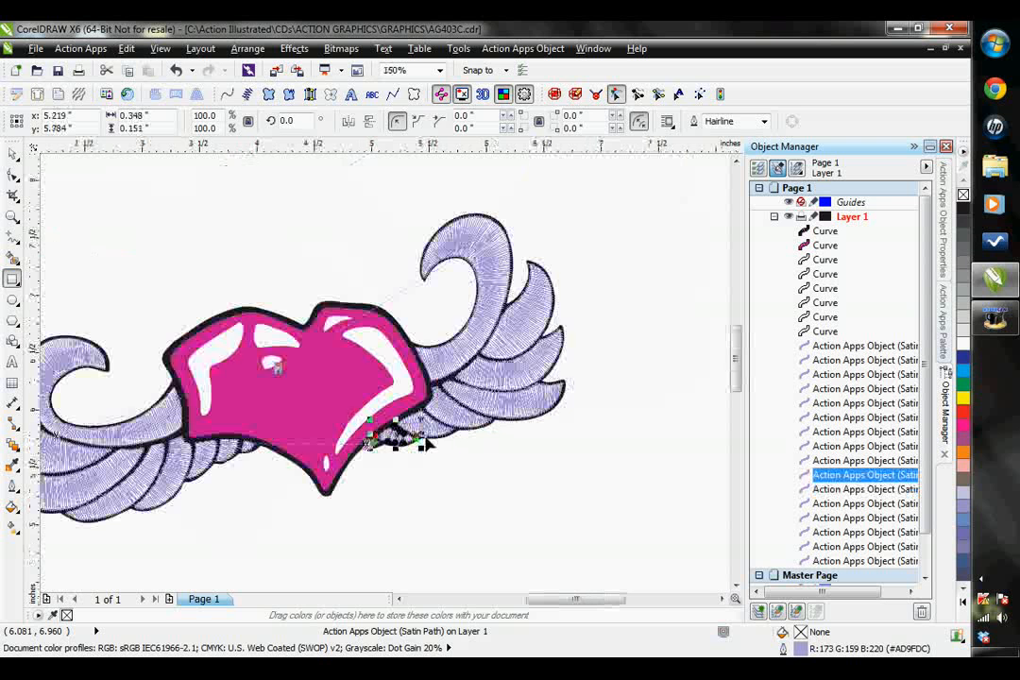
click(14, 153)
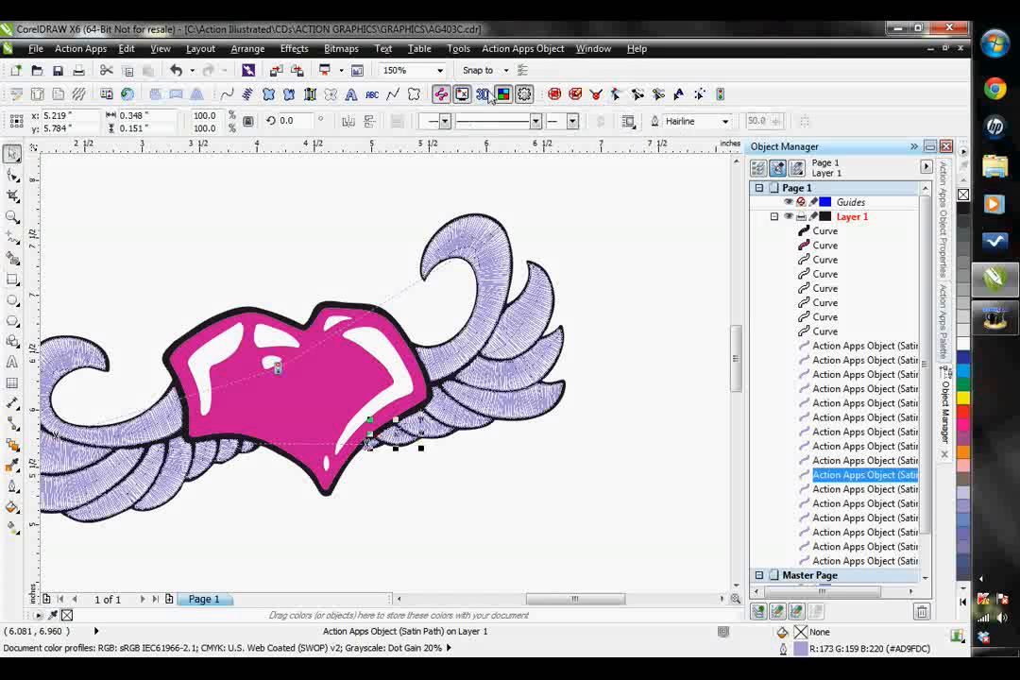
- Check the stitched wings in the 3D preview at 200%
click(483, 94)
scroll(633, 332, up, 2)
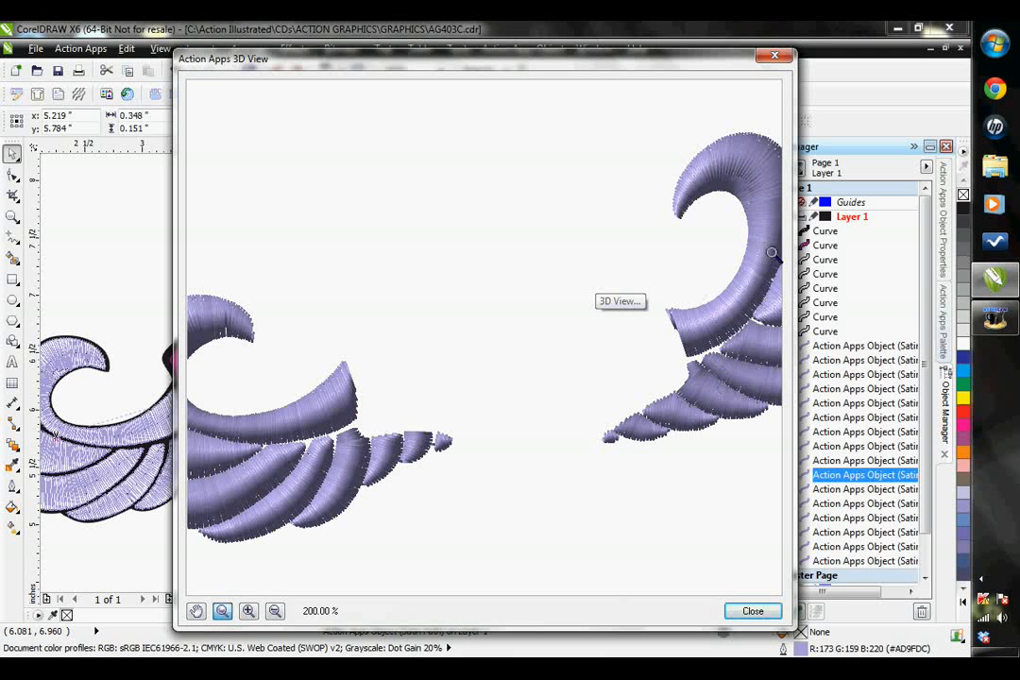
click(775, 56)
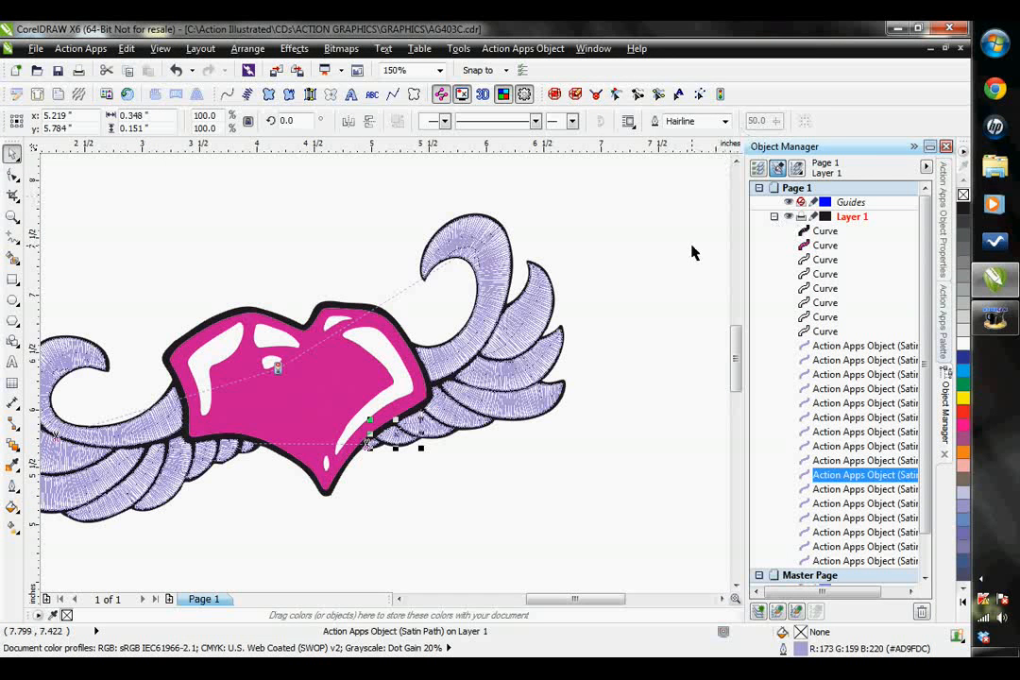
- Convert the heart's six white highlight curves to satin path objects and apply Auto Start/Stop to them
click(400, 599)
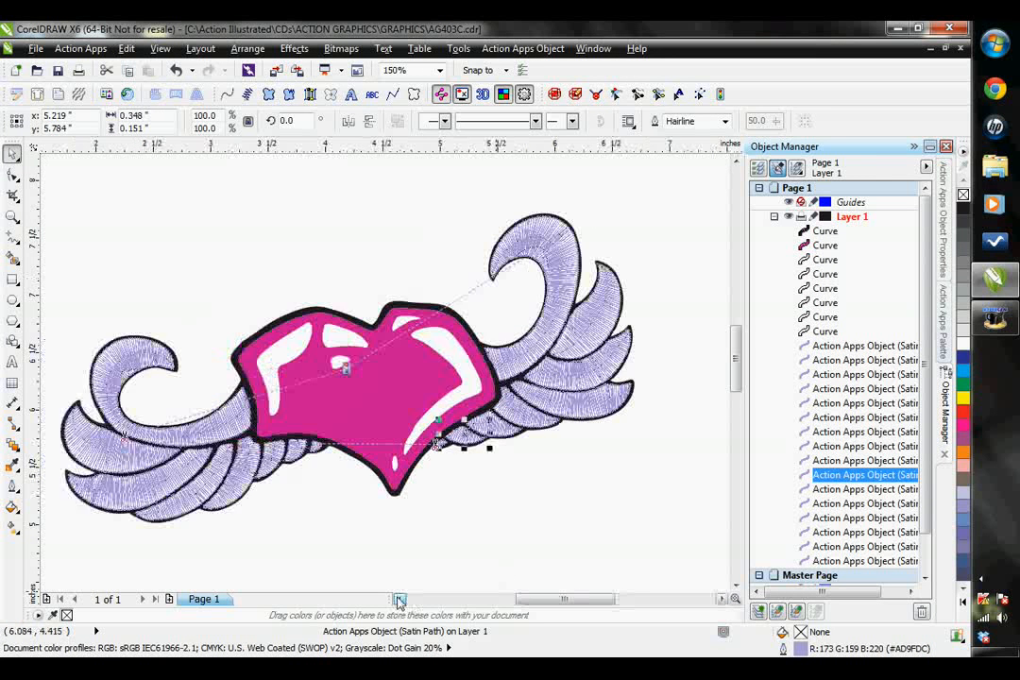
click(400, 599)
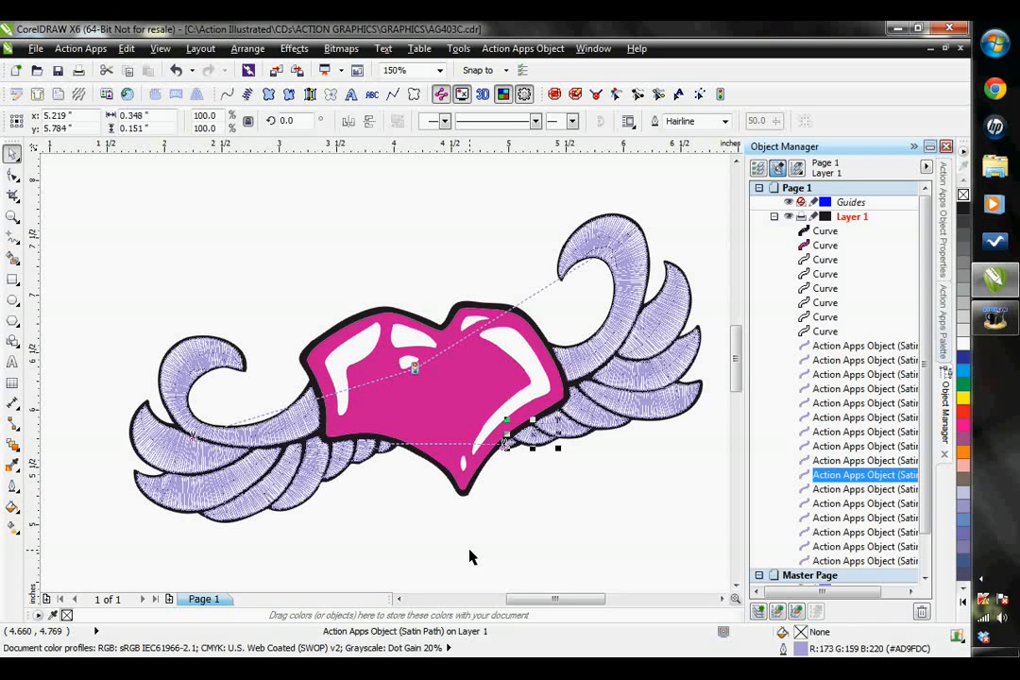
click(825, 332)
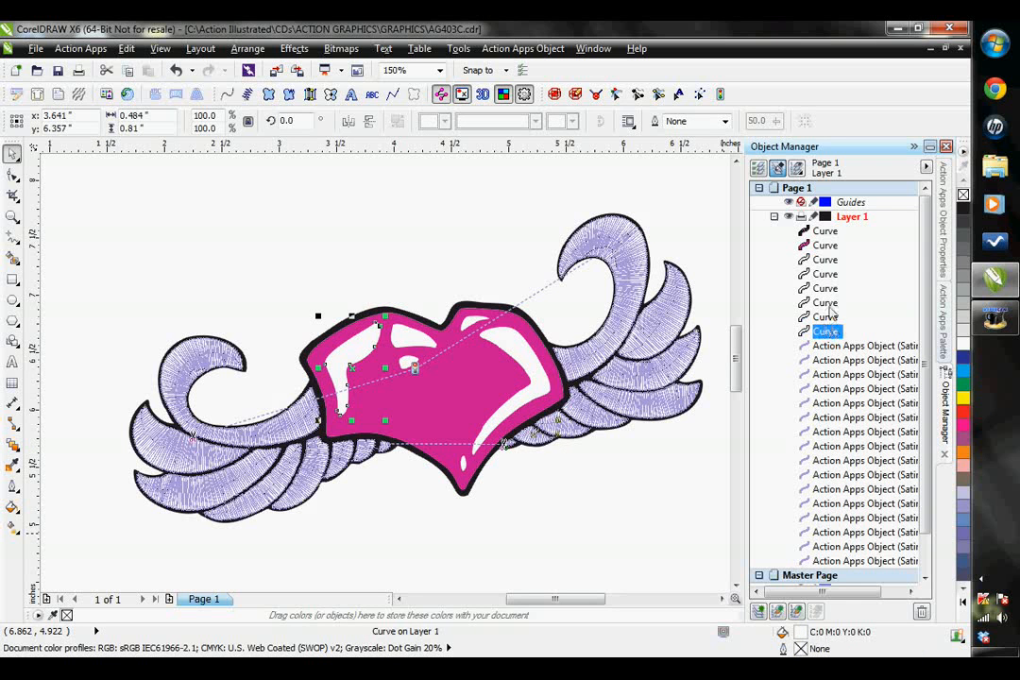
shift+click(827, 318)
shift+click(828, 303)
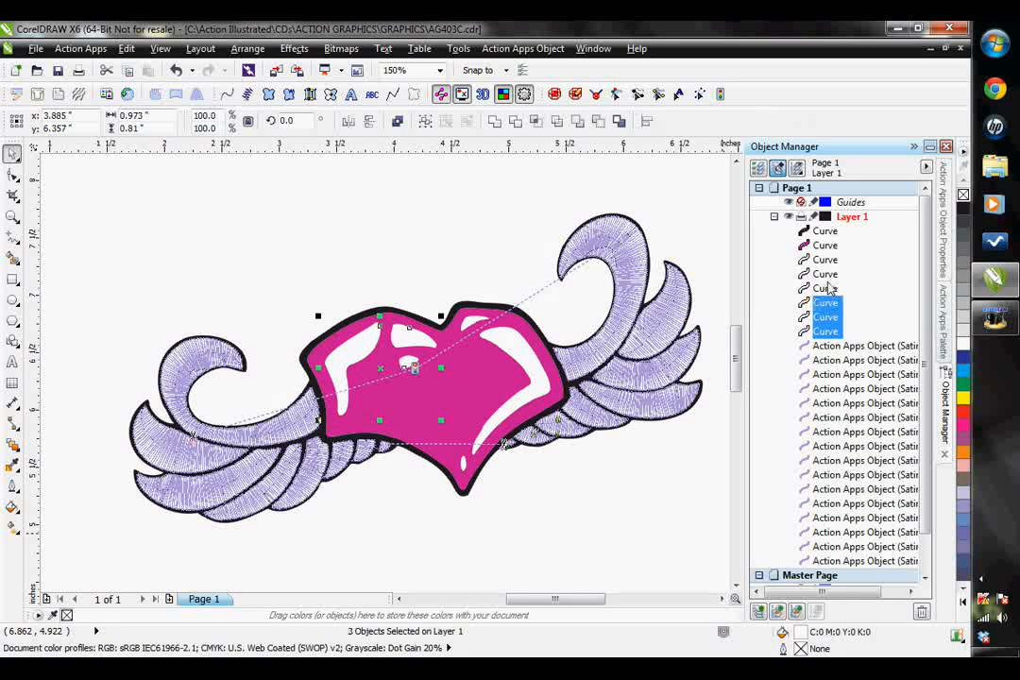
shift+click(826, 288)
shift+click(826, 274)
shift+click(826, 259)
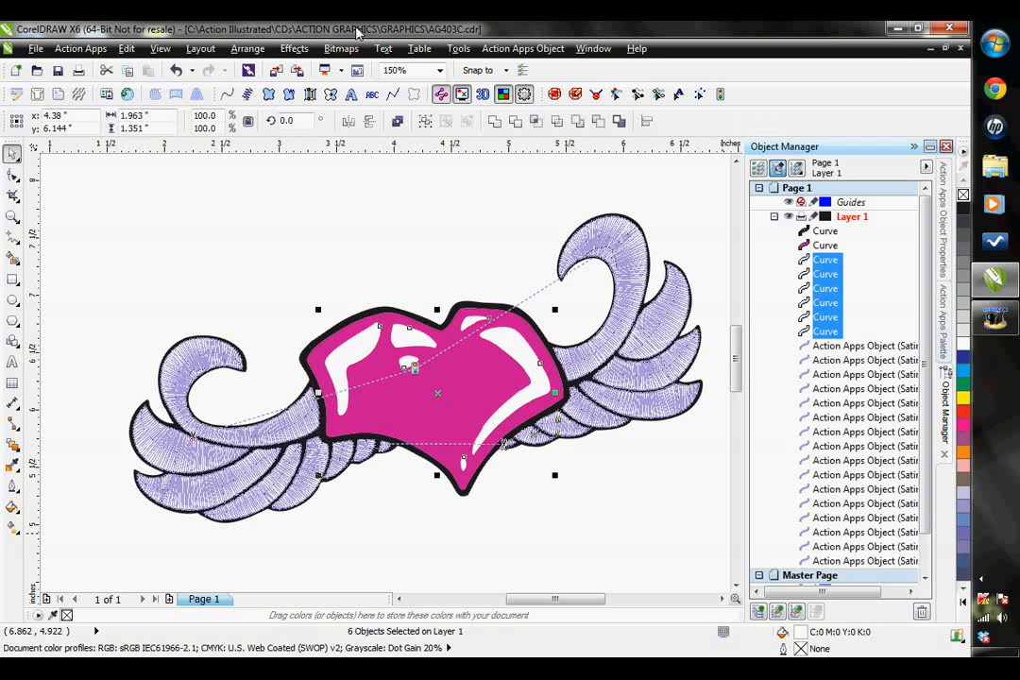
click(311, 95)
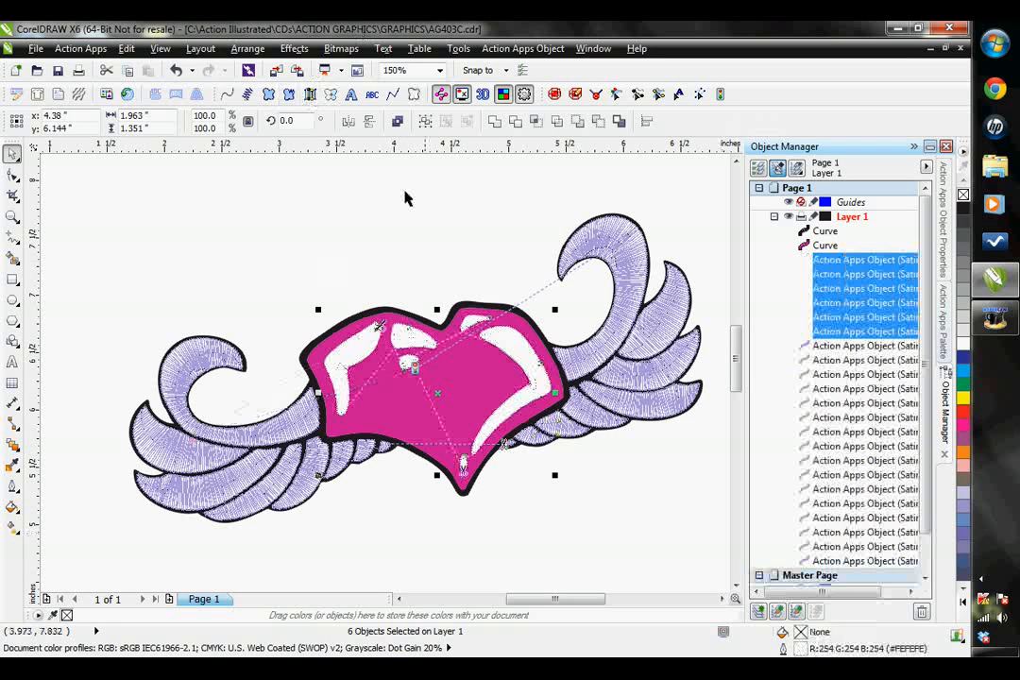
click(523, 48)
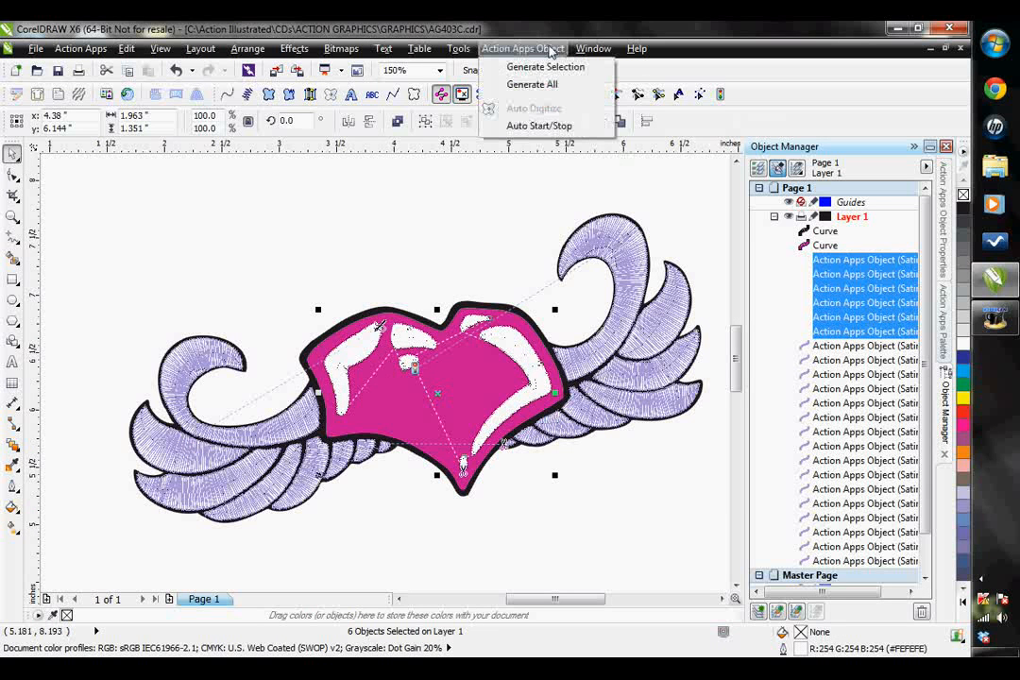
click(538, 126)
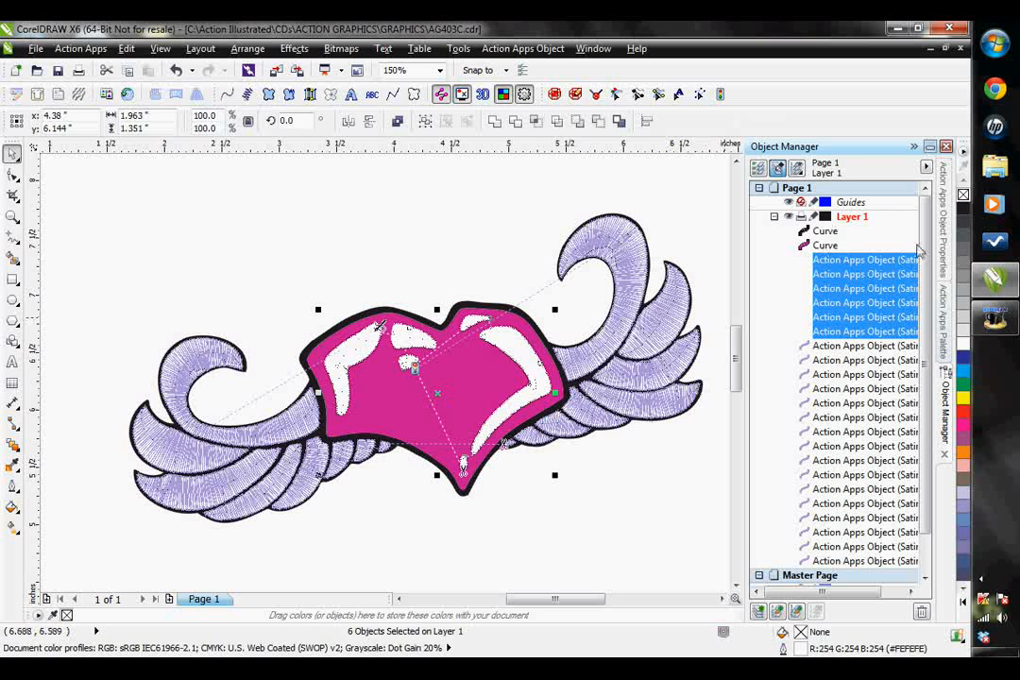
- Add thread 2250 Misty Pink from the Ackermann - Isacord 40 chart to the palette and apply it to the six heart highlights
click(945, 321)
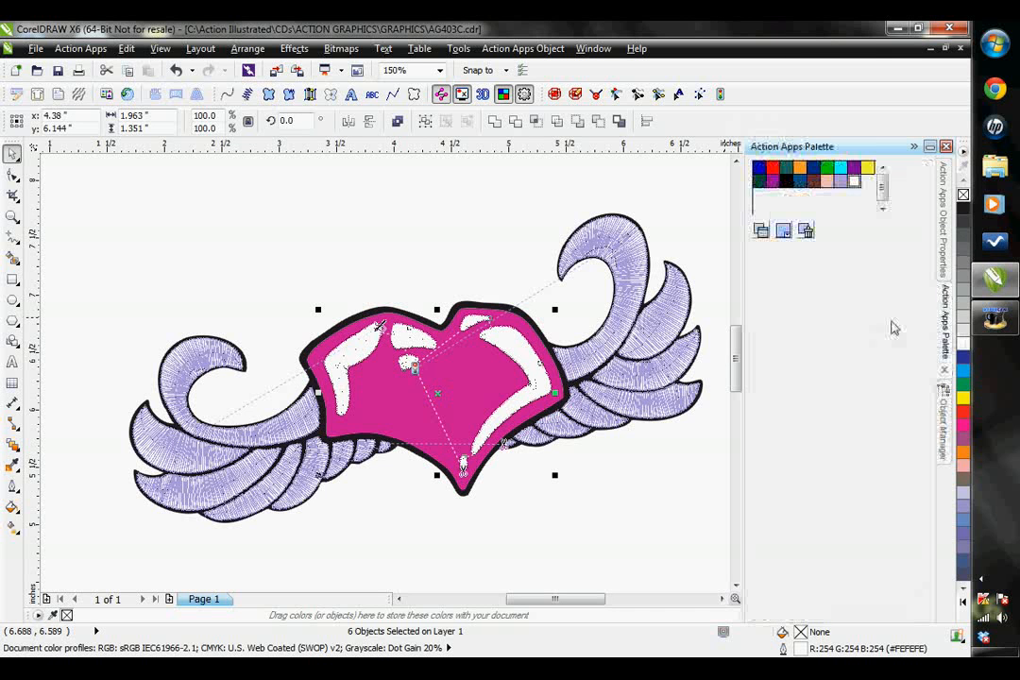
click(783, 231)
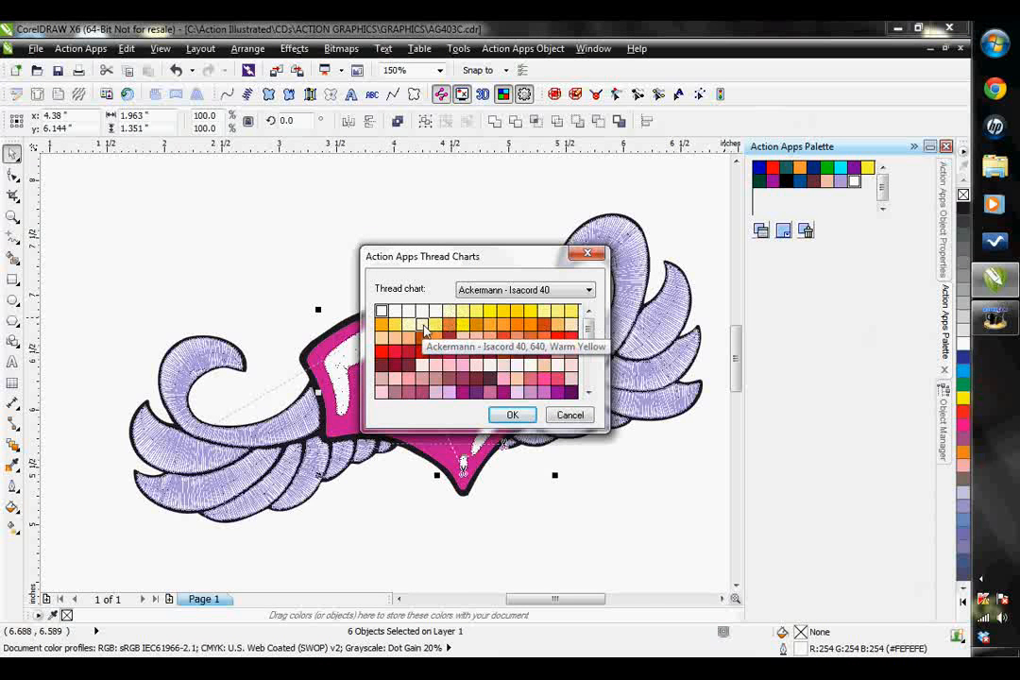
click(434, 367)
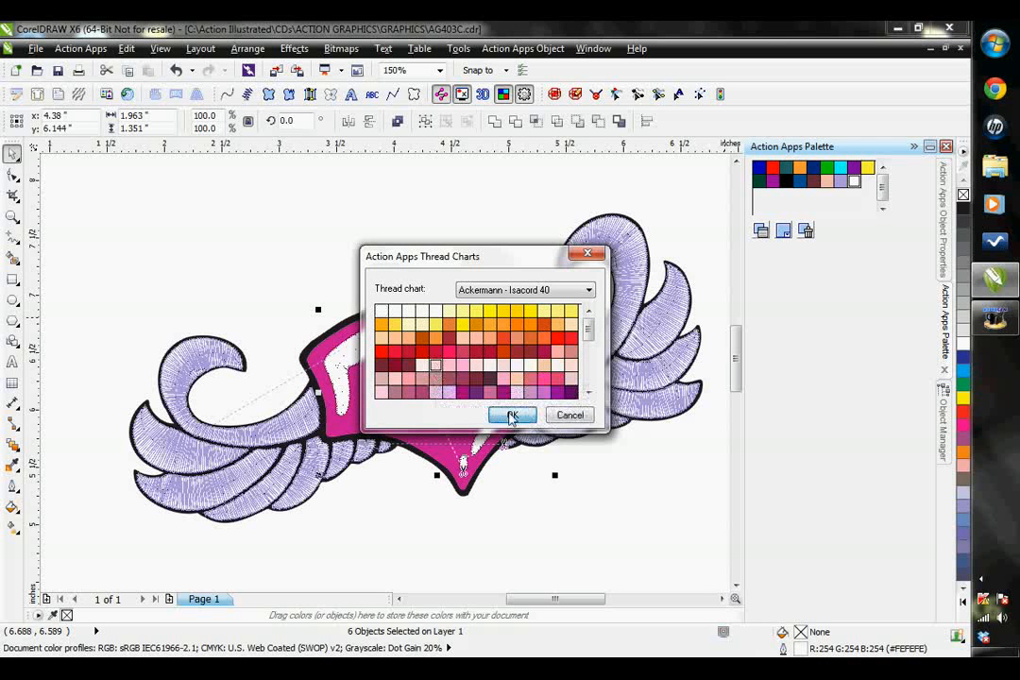
click(512, 415)
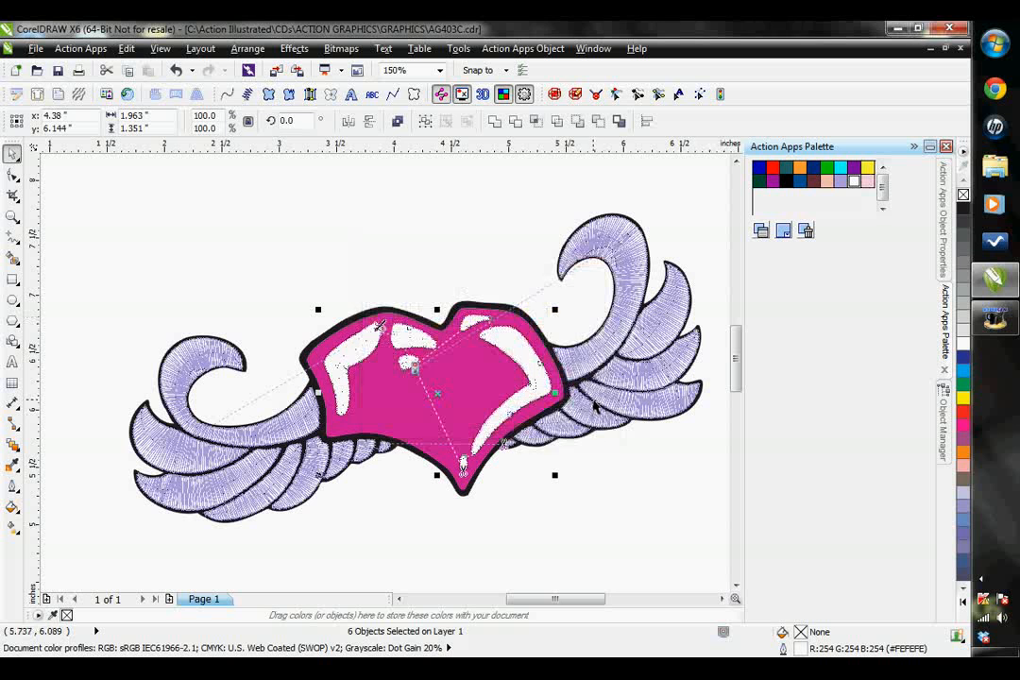
click(869, 182)
scroll(362, 332, up, 2)
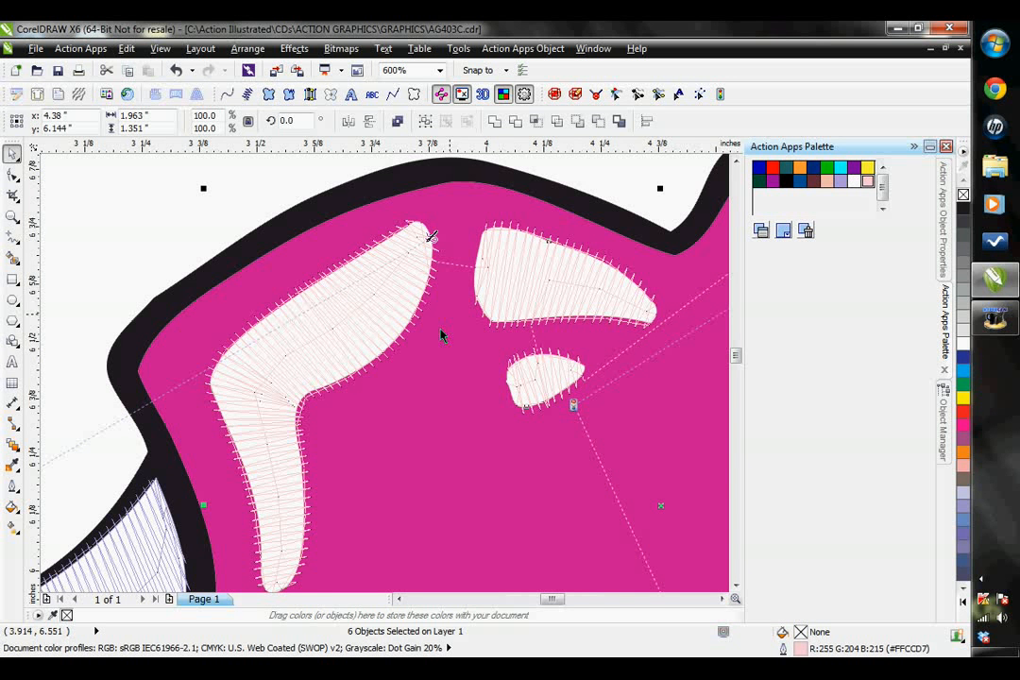
click(144, 218)
scroll(559, 365, down, 1)
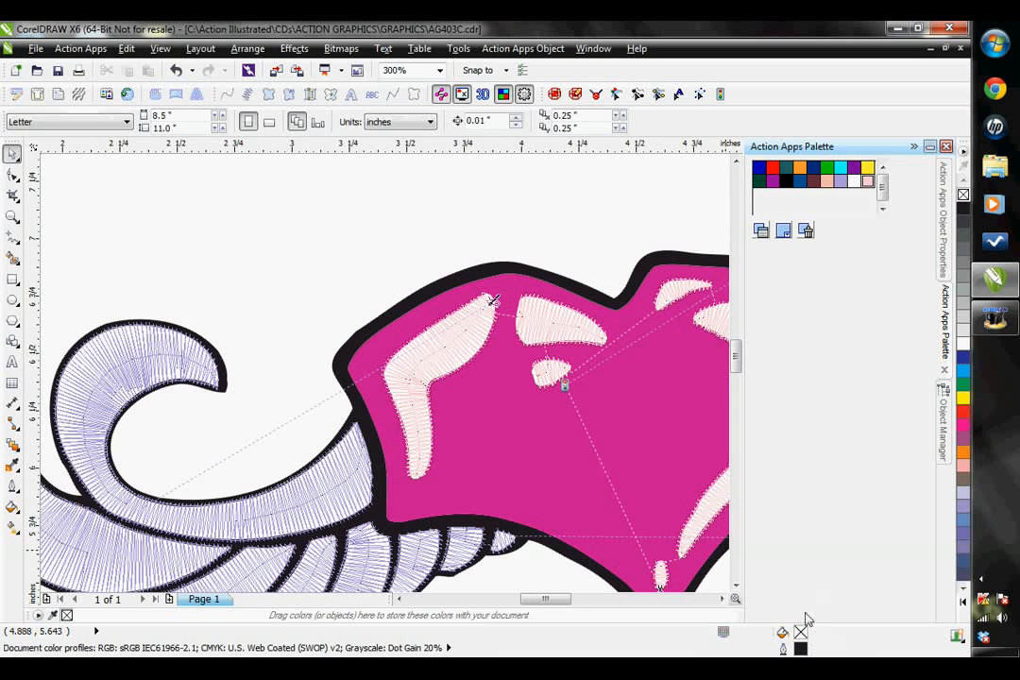
- Convert the pink heart curve to a Complex Fill stitch object
click(721, 599)
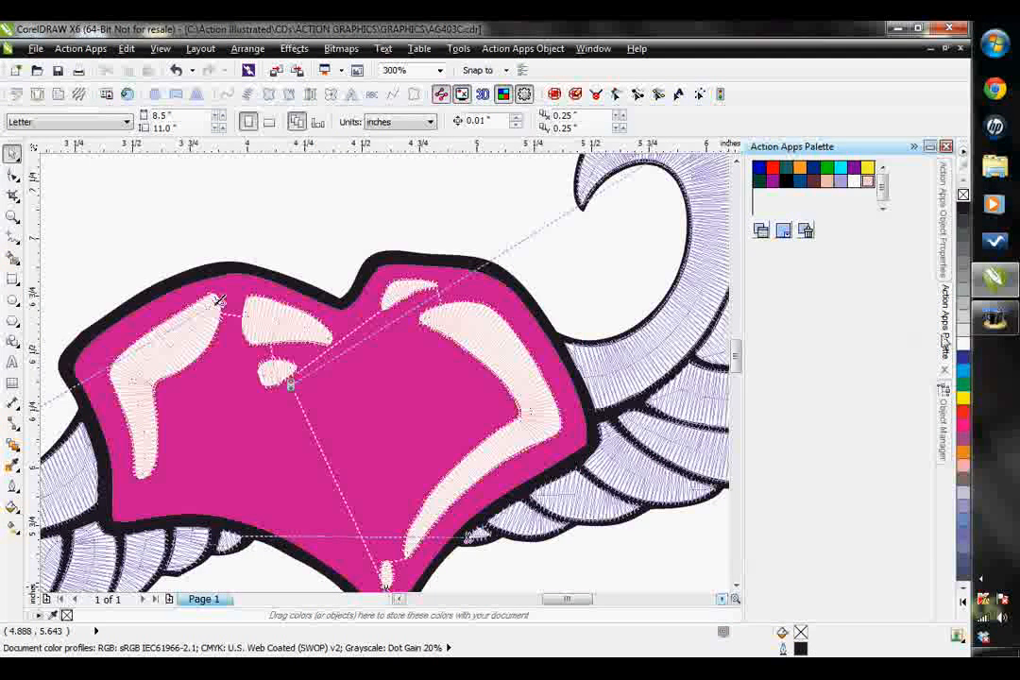
click(944, 416)
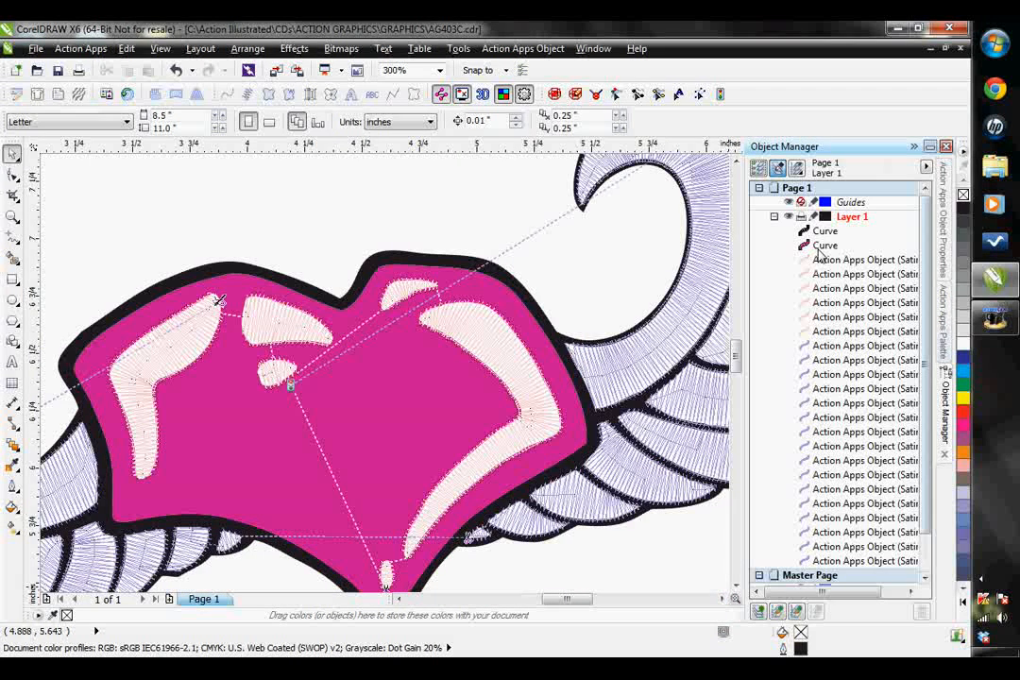
click(819, 249)
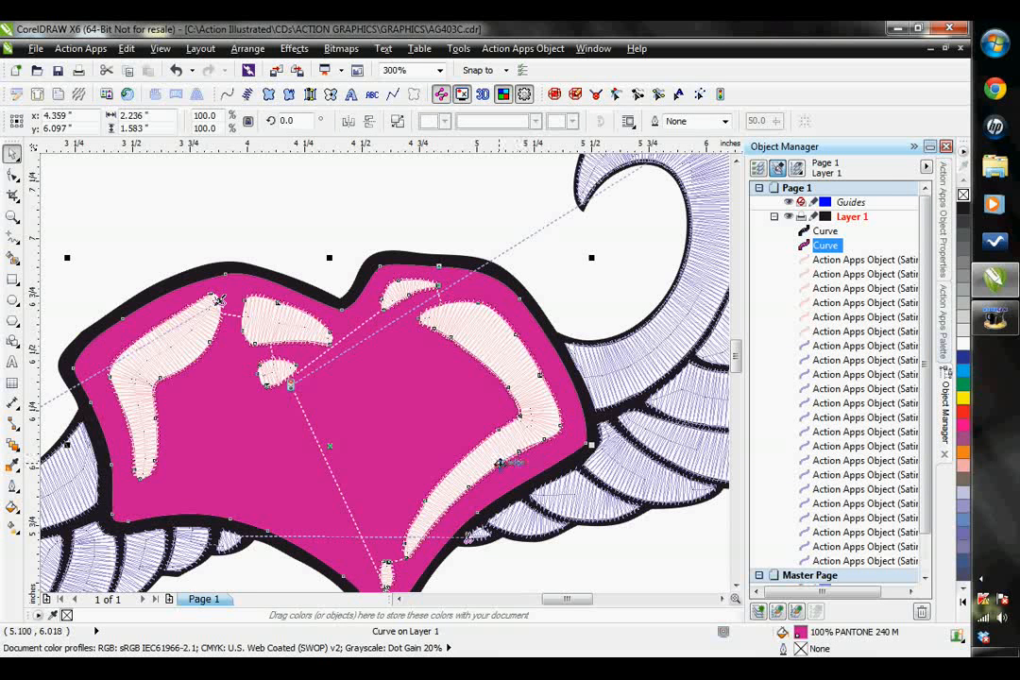
click(268, 96)
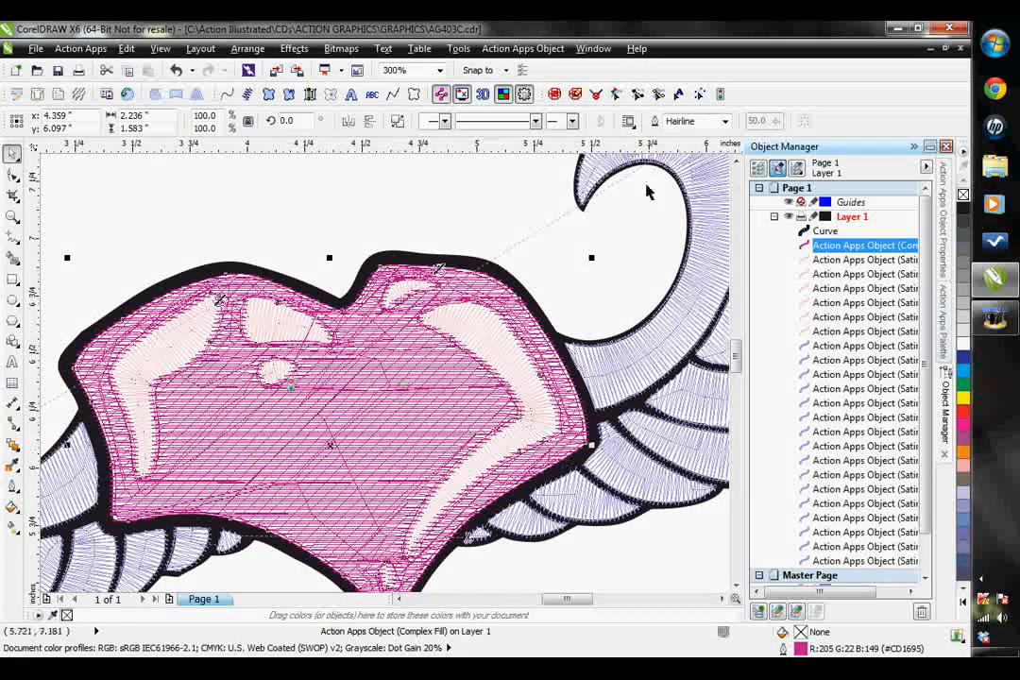
- Tilt the heart fill's angle line by raising its right end, and regenerate the selected object's stitches
click(639, 95)
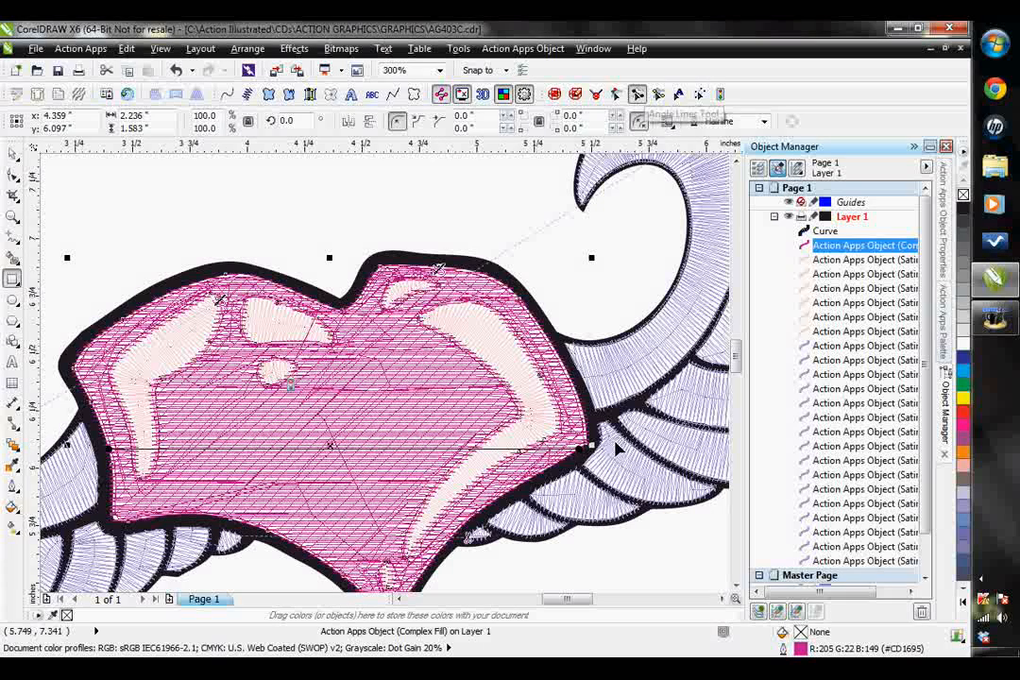
mouse_move(580, 374)
mouse_down()
mouse_move(573, 349)
mouse_move(573, 369)
mouse_up()
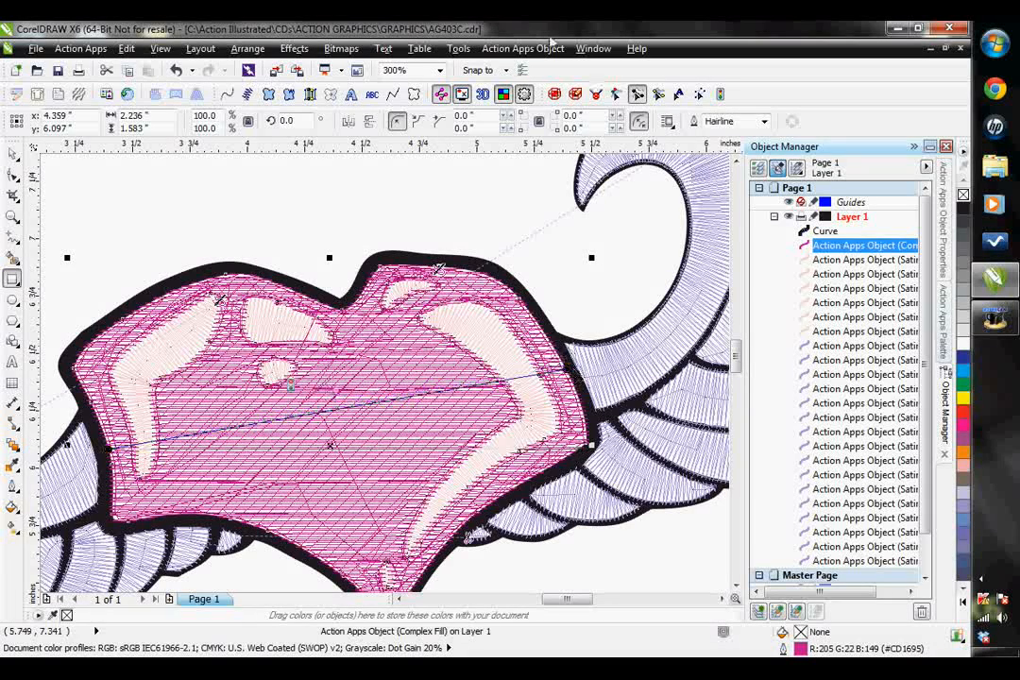
click(551, 48)
click(546, 68)
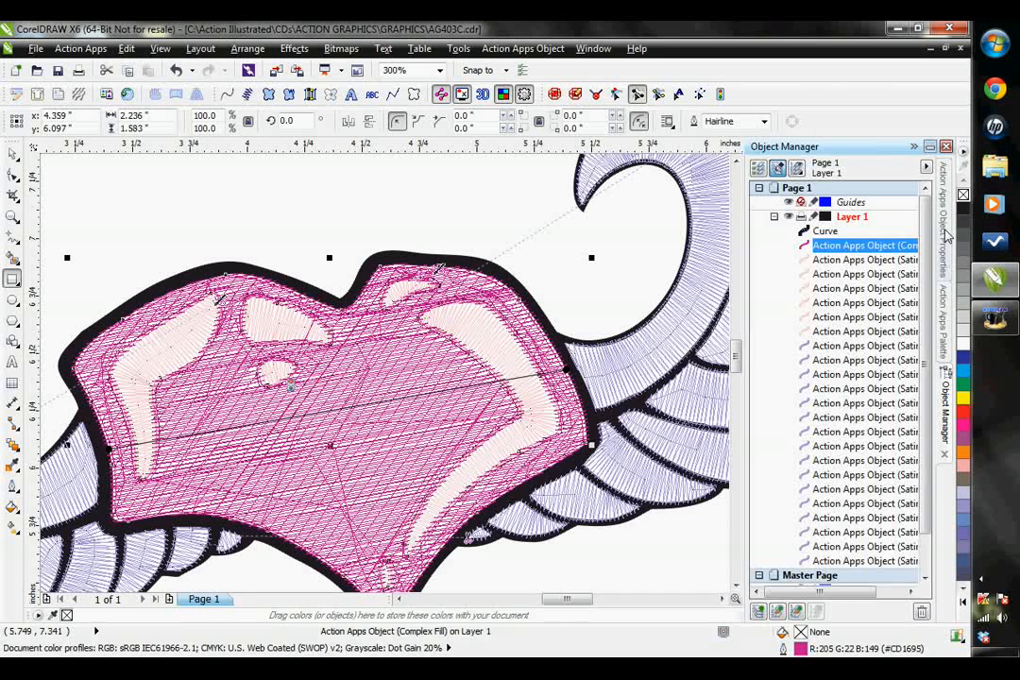
- Set the heart's Complex Fill pattern to Tatami 70 and apply it
click(945, 189)
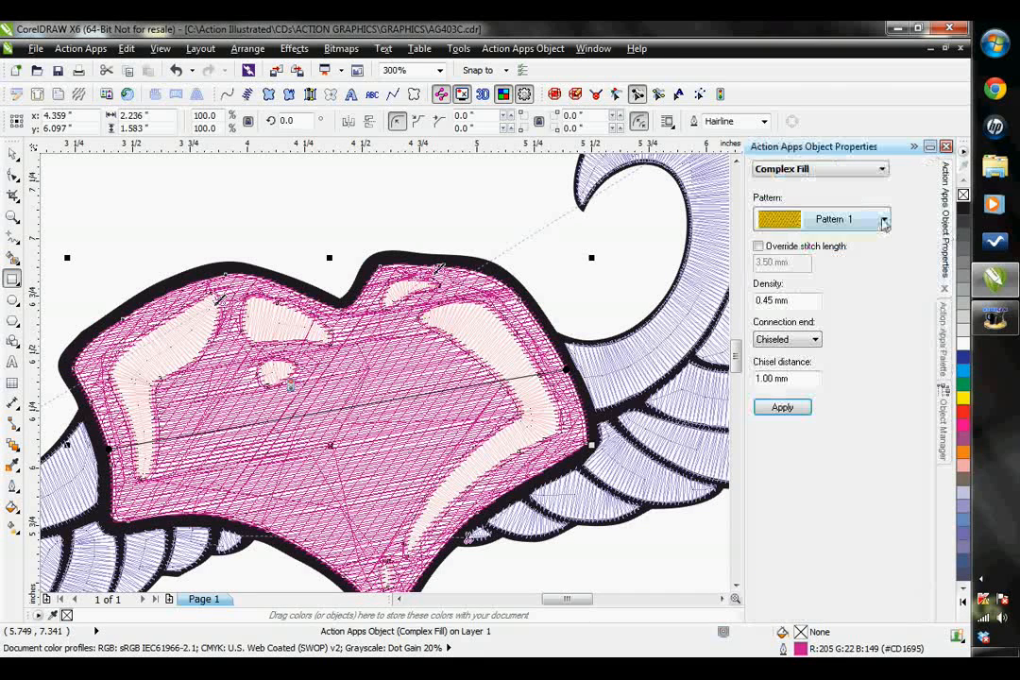
click(884, 221)
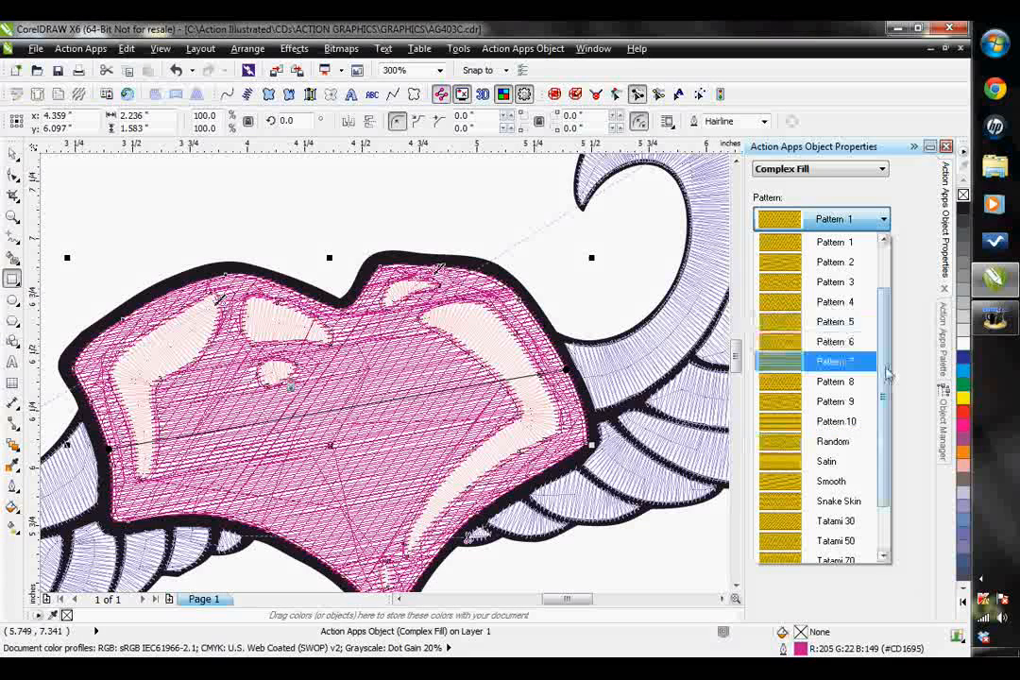
scroll(850, 359, down, 3)
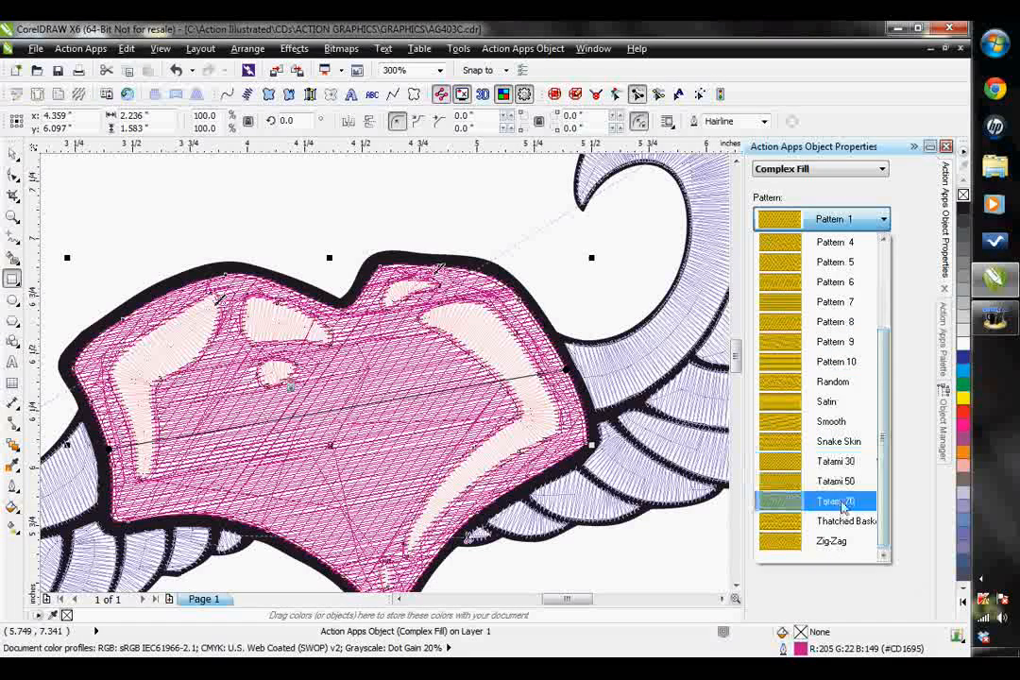
click(838, 502)
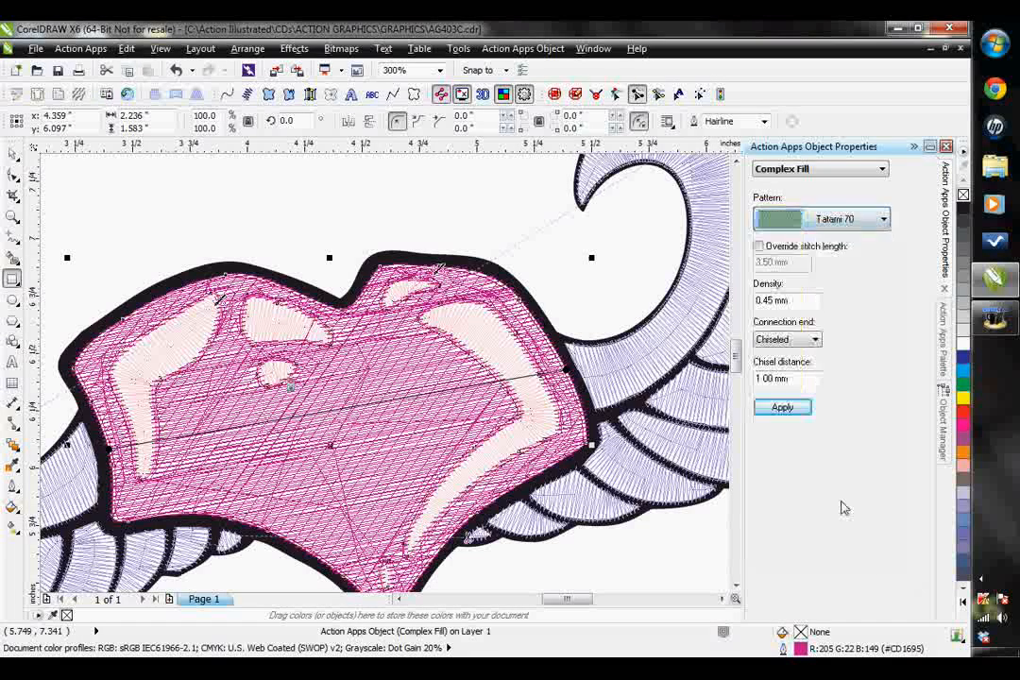
click(801, 410)
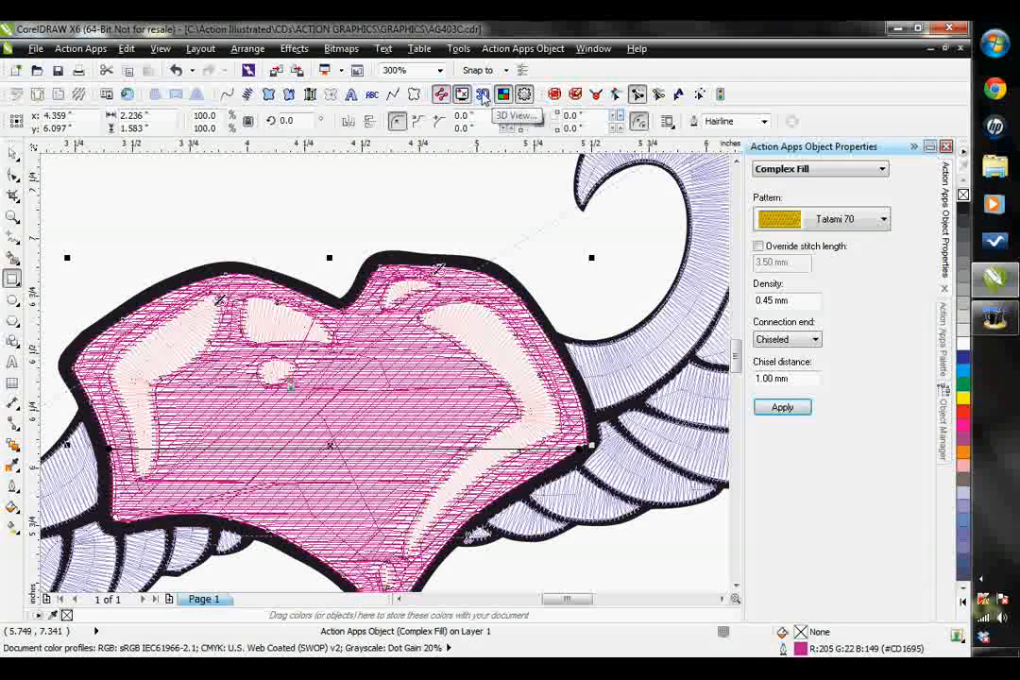
- Check the heart's tatami fill and its highlights in the 3D preview at 200%
click(483, 98)
click(506, 353)
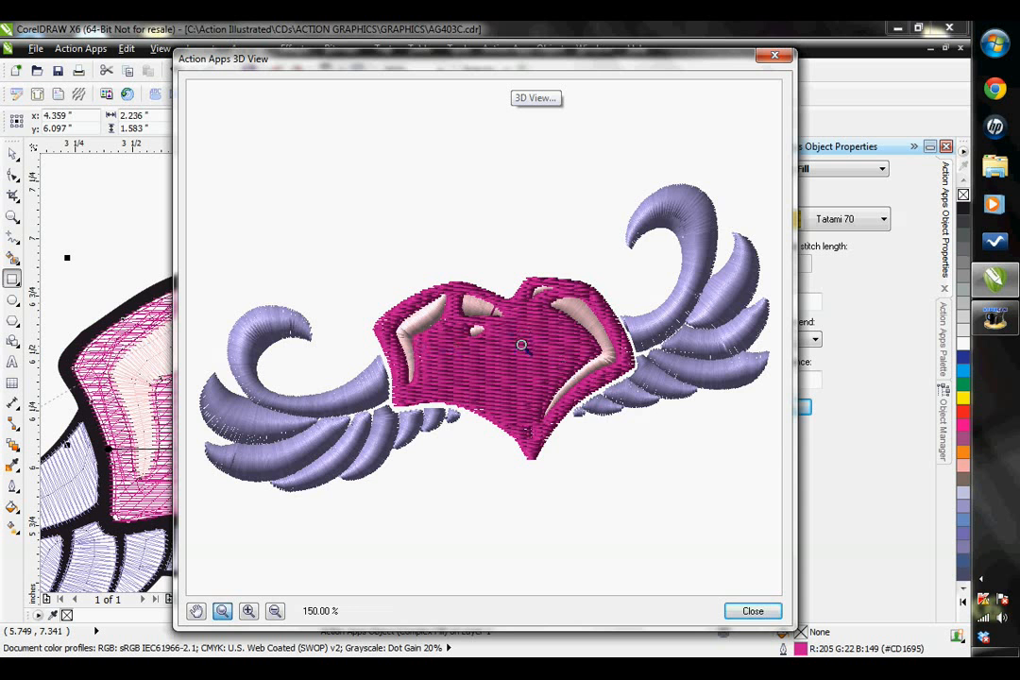
click(521, 345)
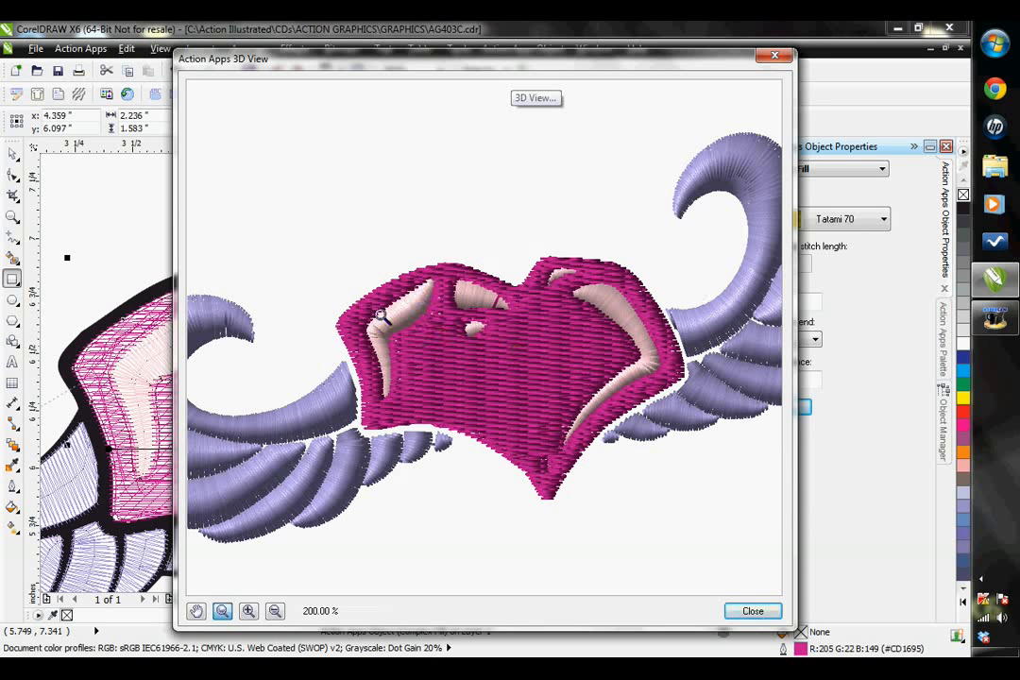
click(783, 54)
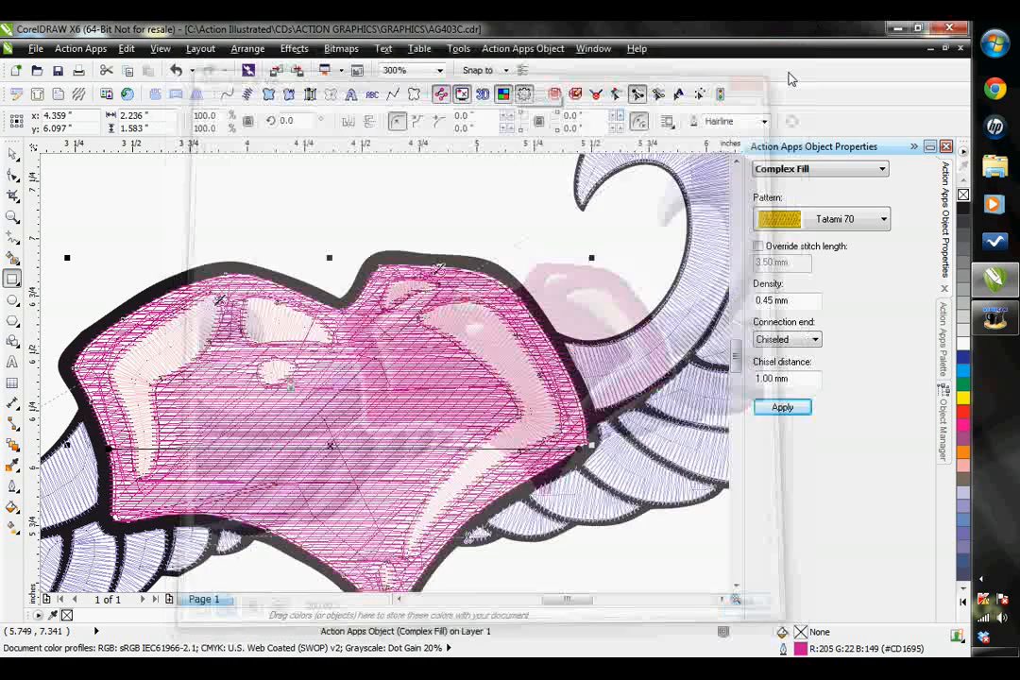
- Move the heart's Complex Fill object below the six highlight satin objects in the object order
click(942, 408)
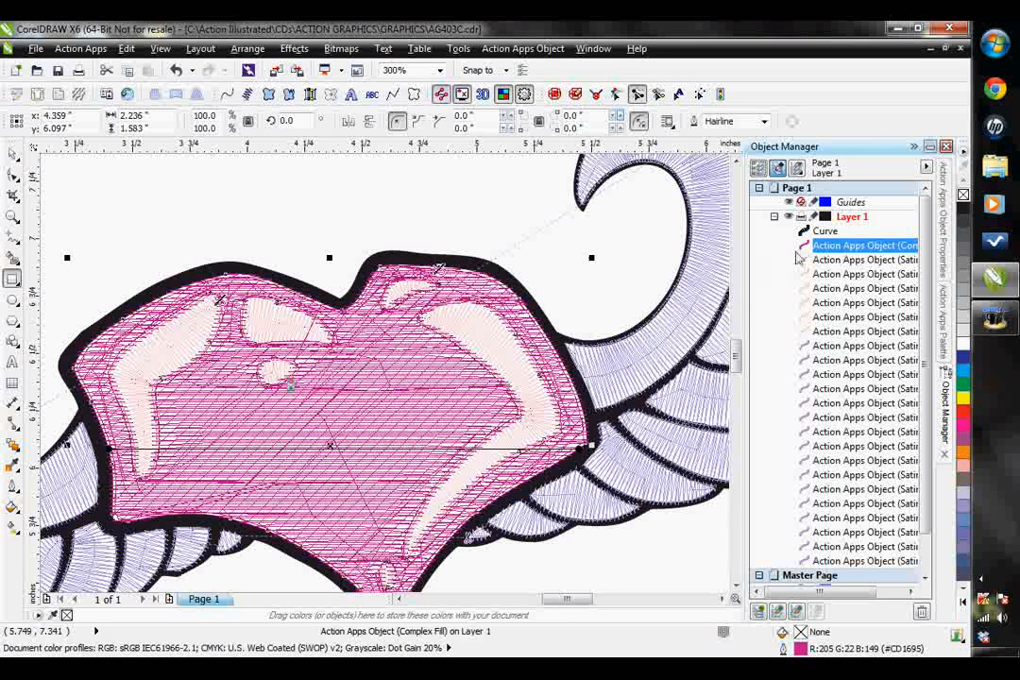
click(828, 248)
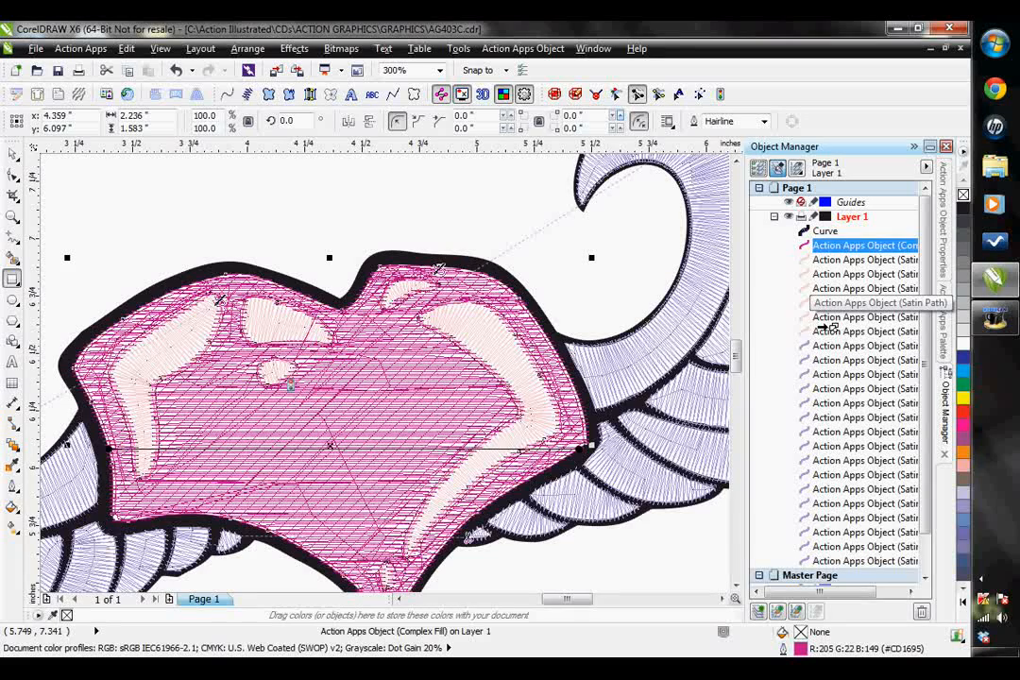
drag(822, 329, 824, 333)
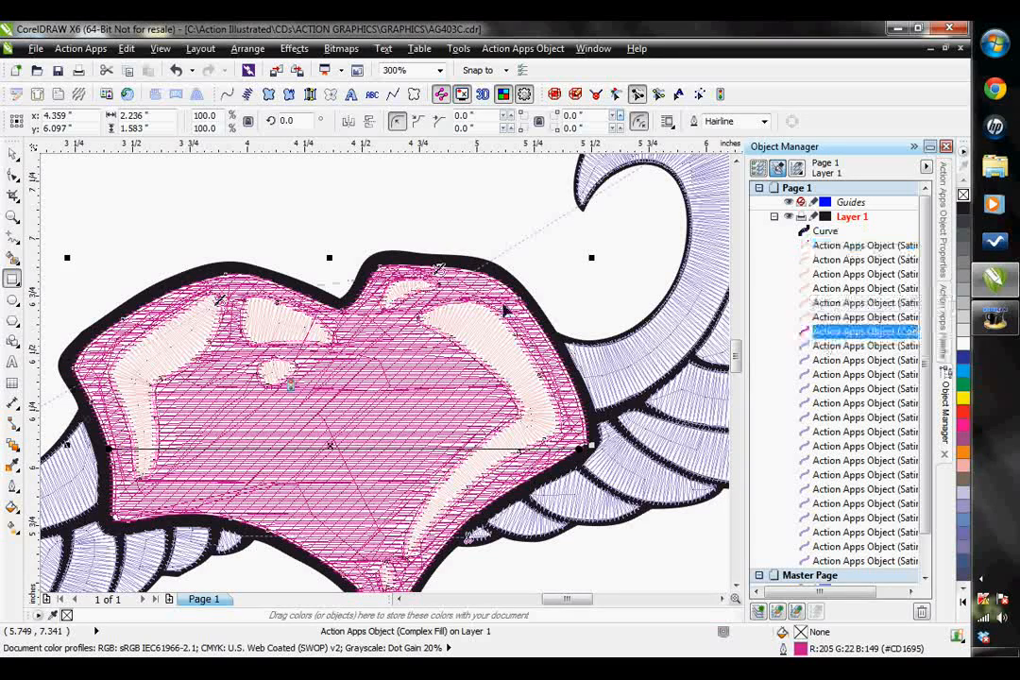
- Check how the highlights stitch over the reordered heart fill in the 3D preview at 200%
click(482, 94)
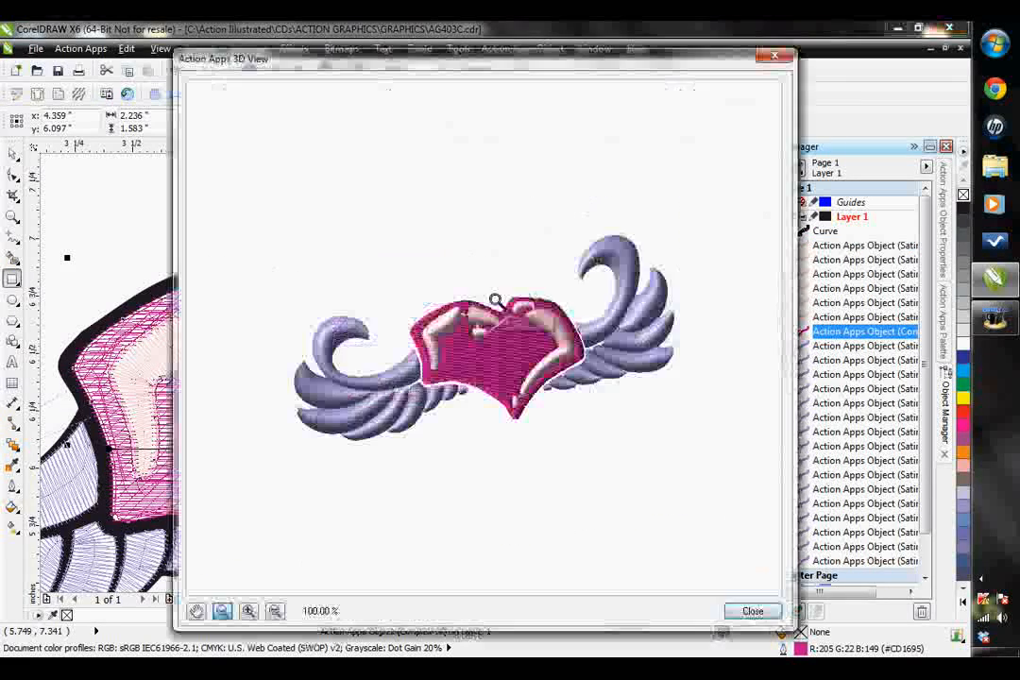
click(477, 338)
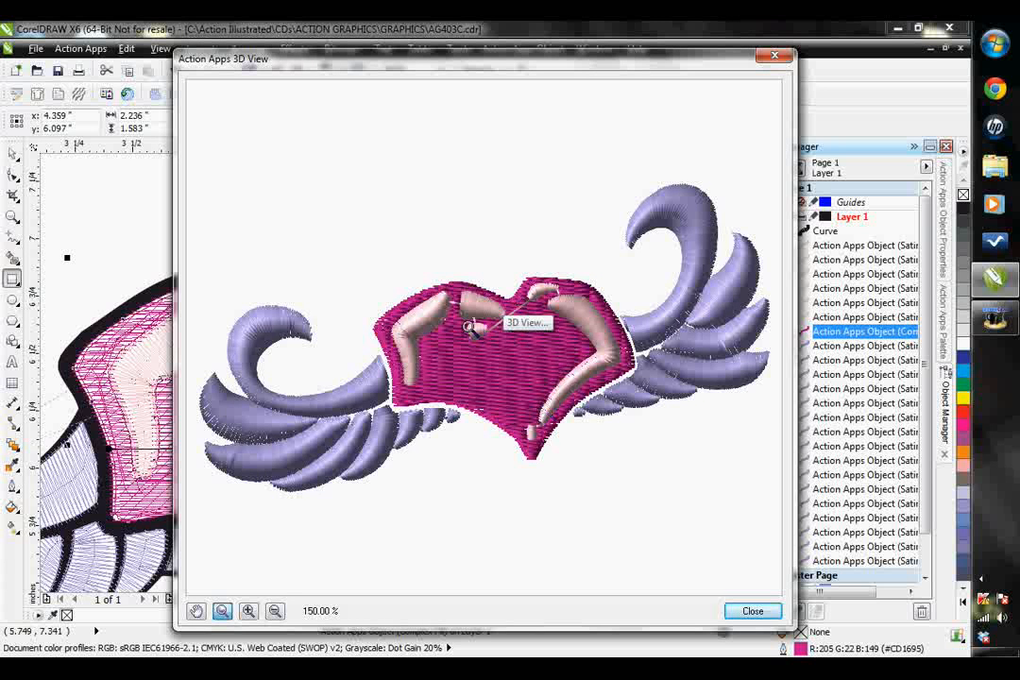
click(487, 331)
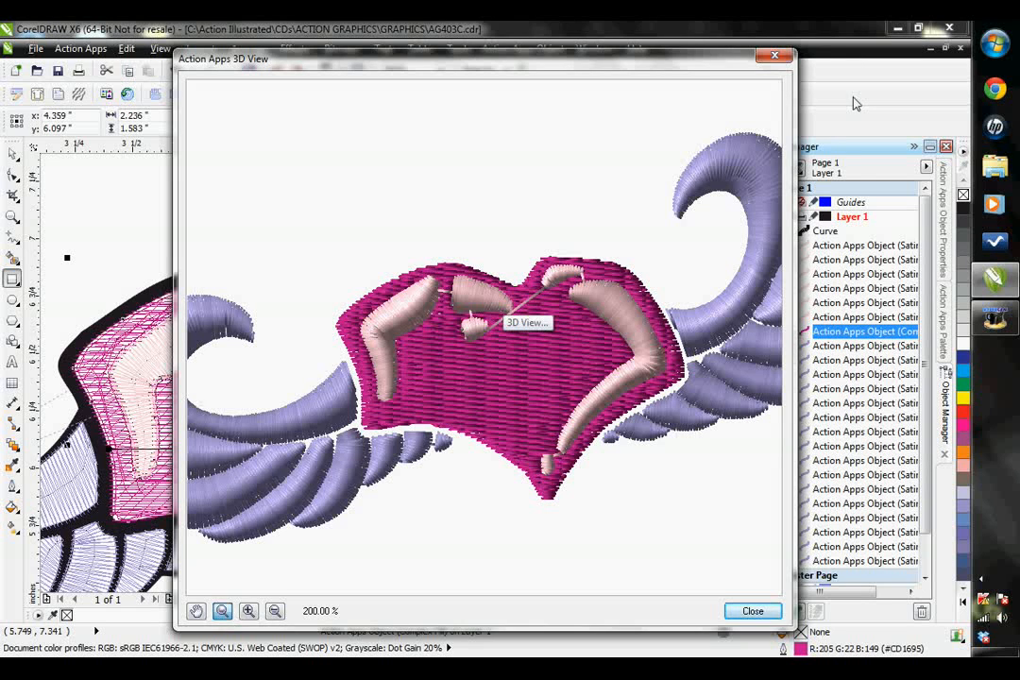
- Move the heart's Complex Fill object to directly below the black outline curve in the object order, outside any group
click(773, 56)
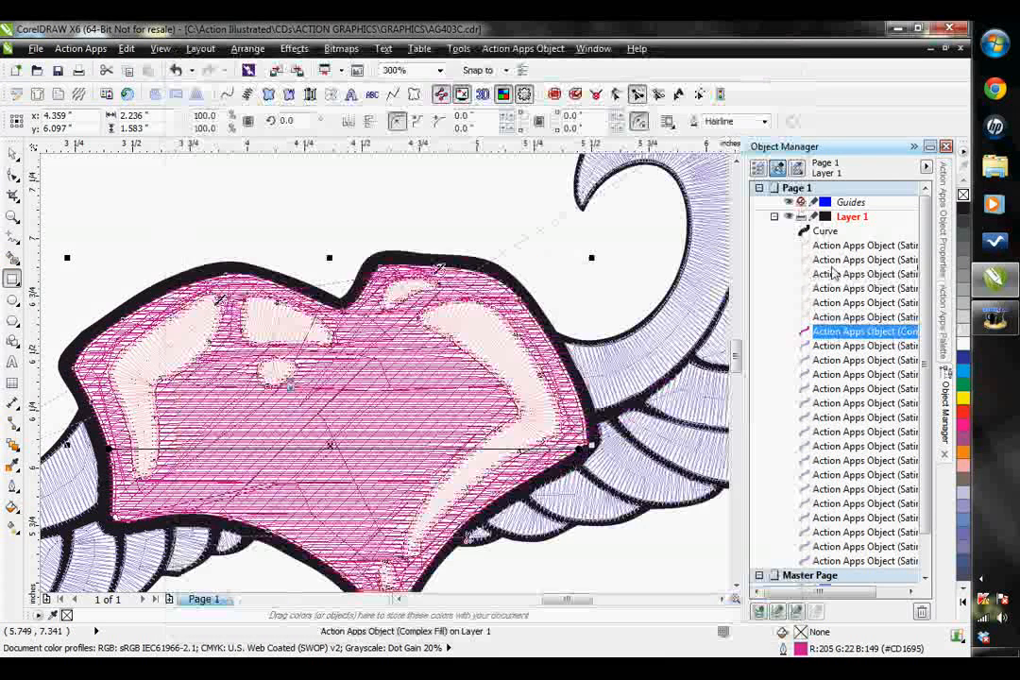
drag(835, 242, 833, 245)
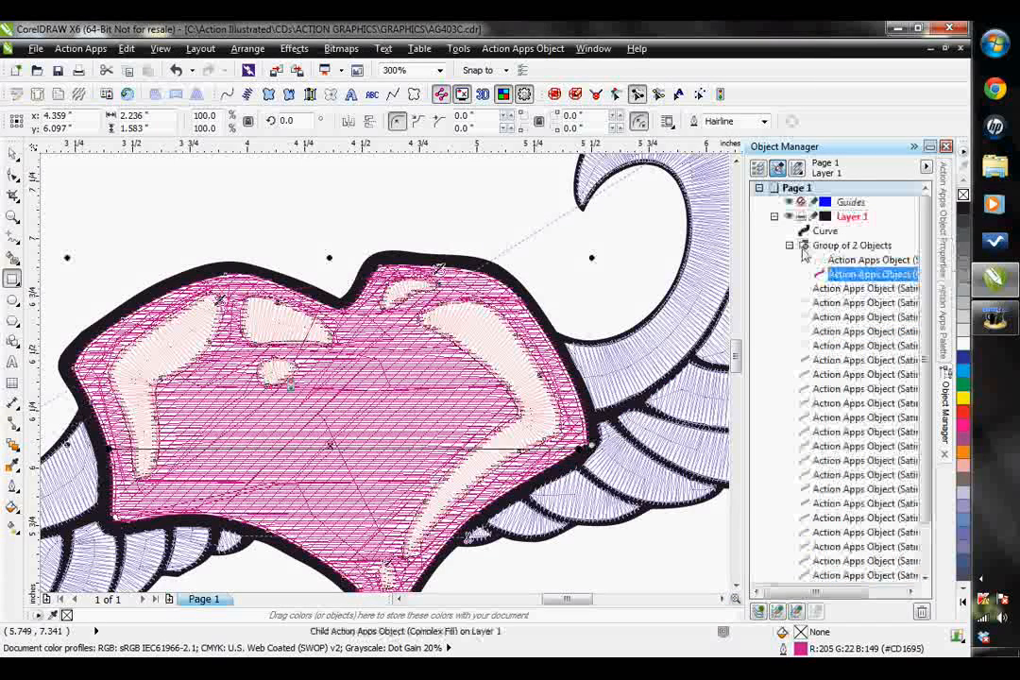
click(789, 247)
click(790, 246)
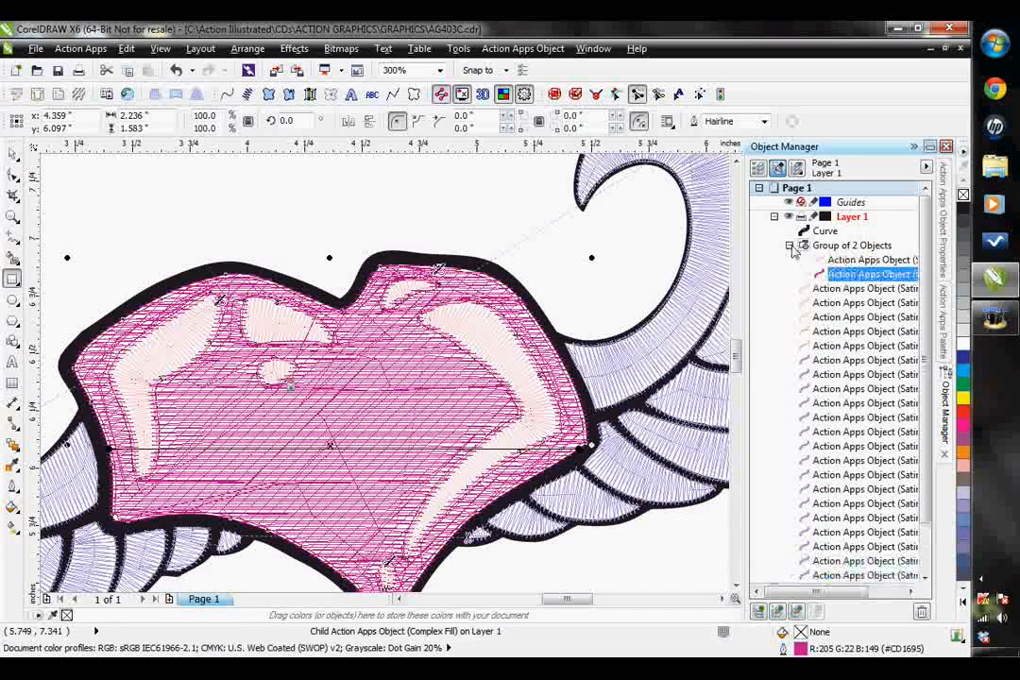
drag(863, 275, 816, 241)
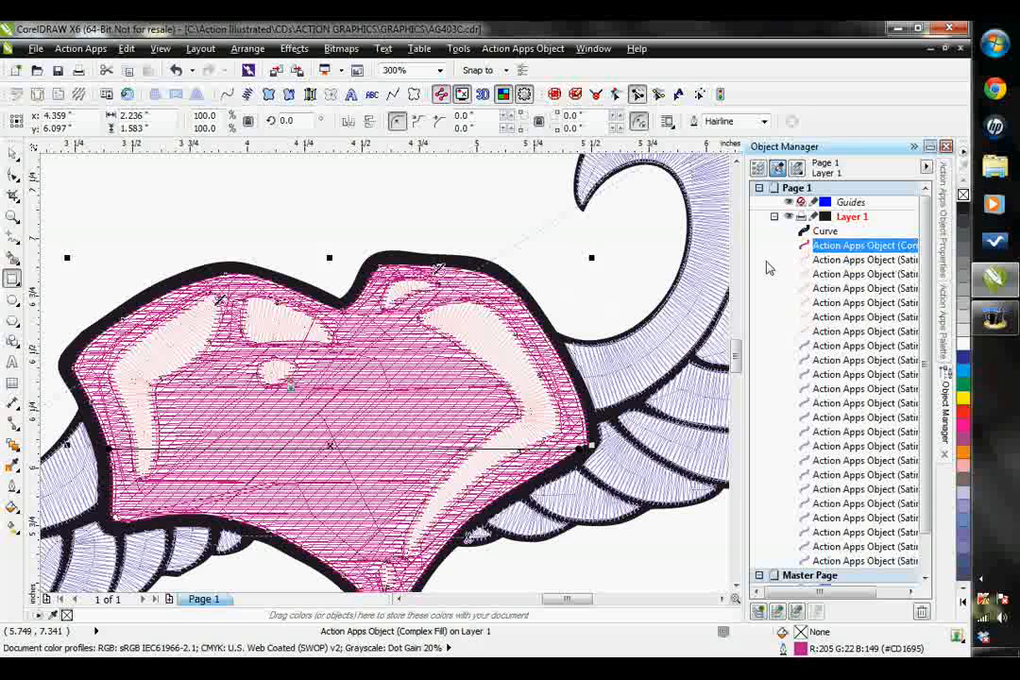
- Convert the black outline curve around the heart and wings into a Satin Path object
click(12, 154)
click(541, 261)
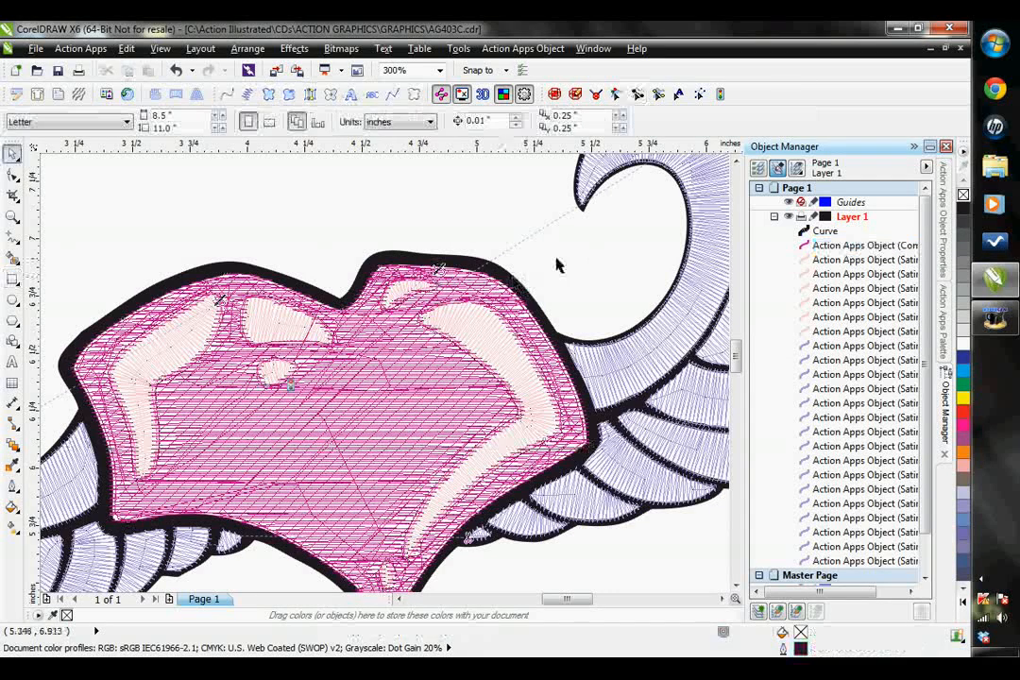
scroll(388, 358, down, 1)
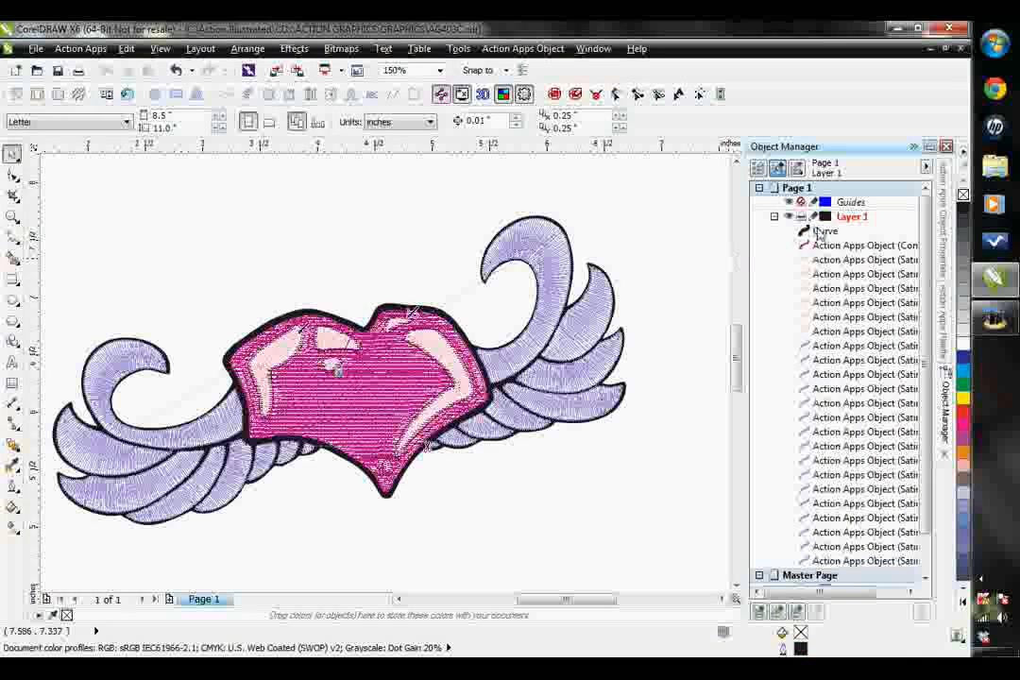
click(822, 230)
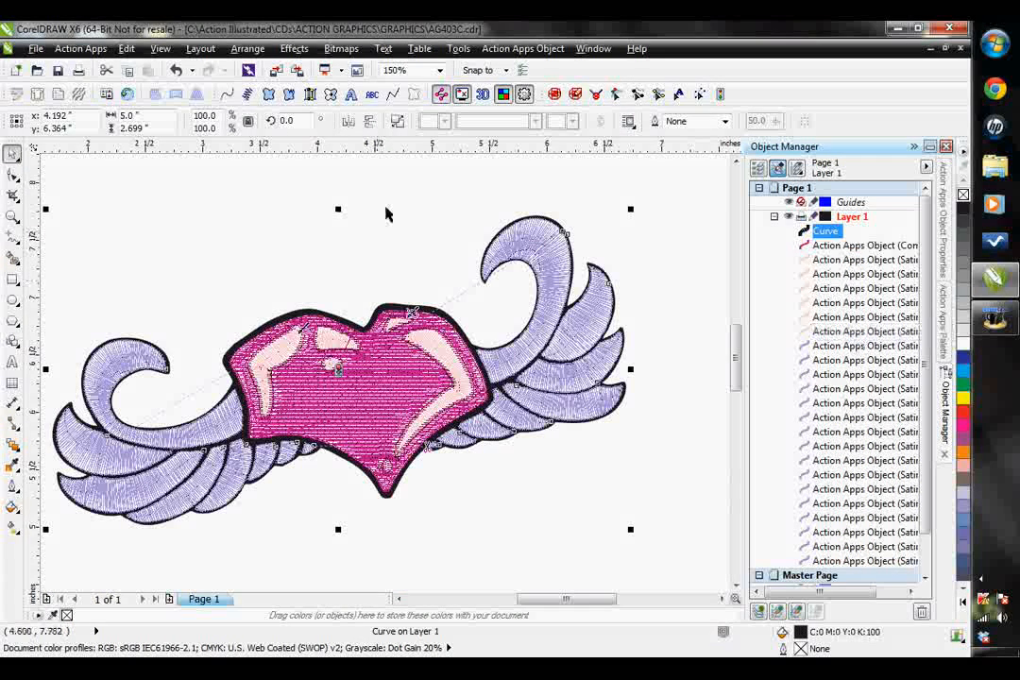
click(309, 94)
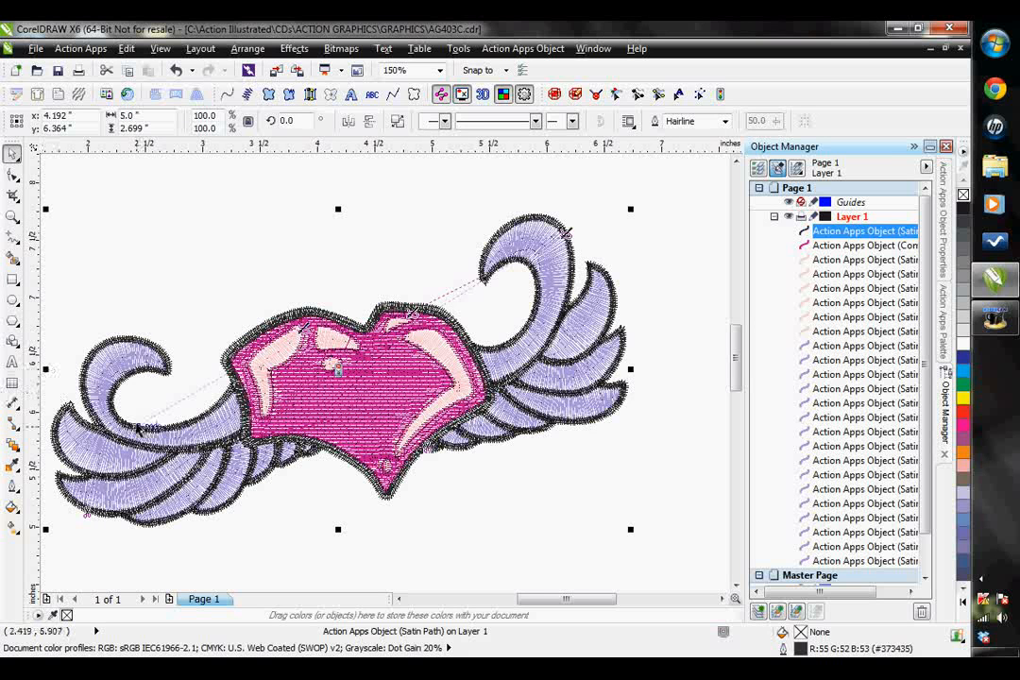
- Move the outline satin path's segment points at the left wing's small lower feathers onto the outer edge's corners
scroll(135, 452, up, 1)
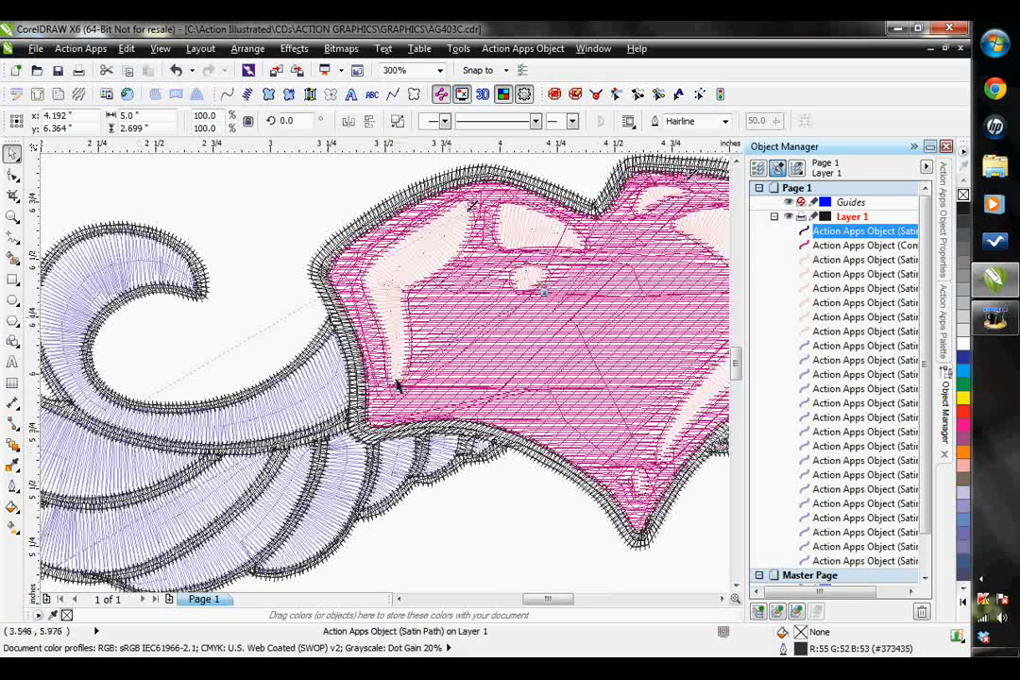
click(659, 95)
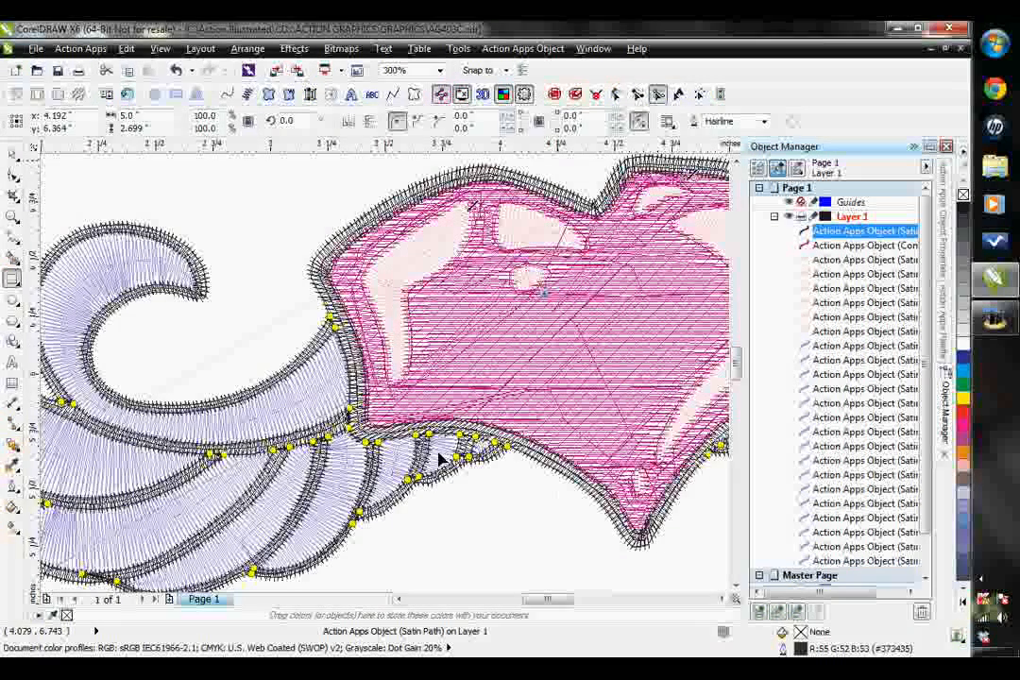
scroll(529, 462, up, 2)
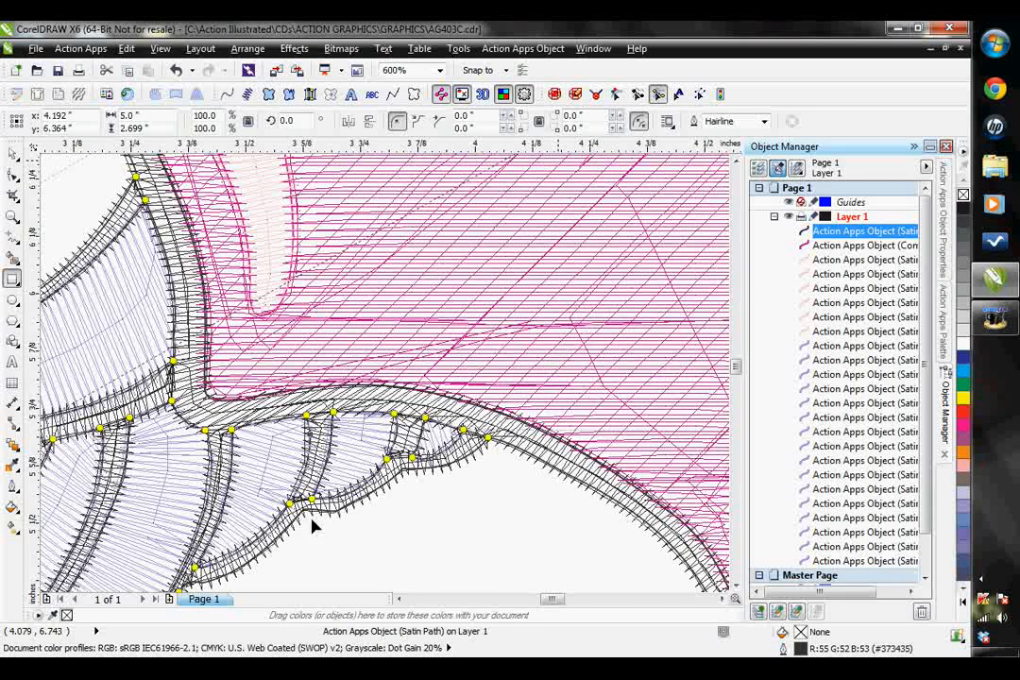
scroll(350, 500, up, 1)
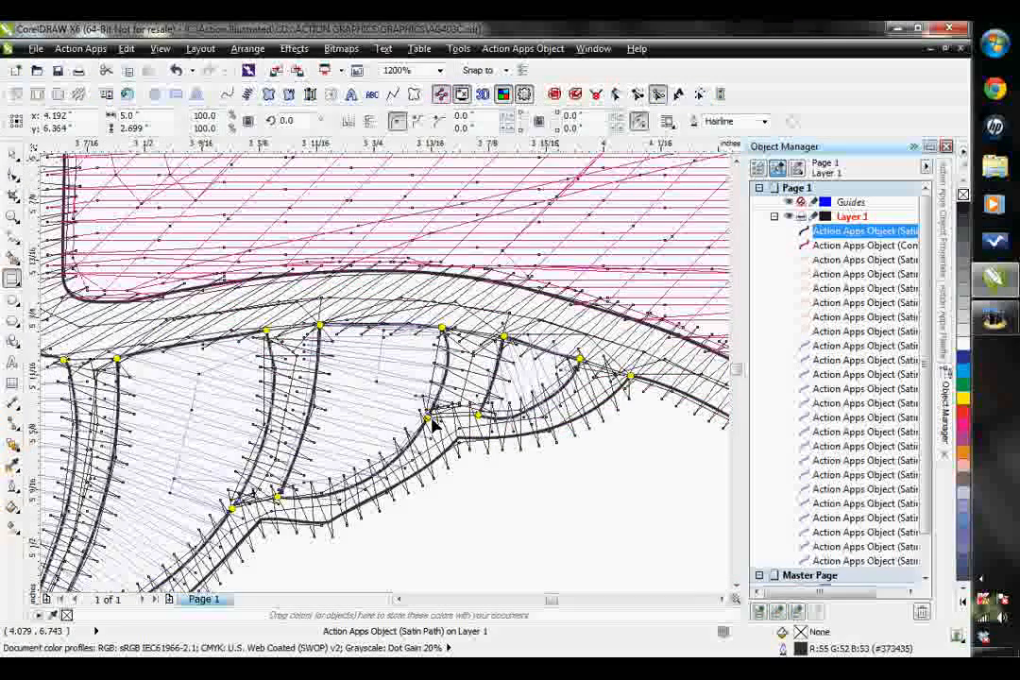
click(462, 434)
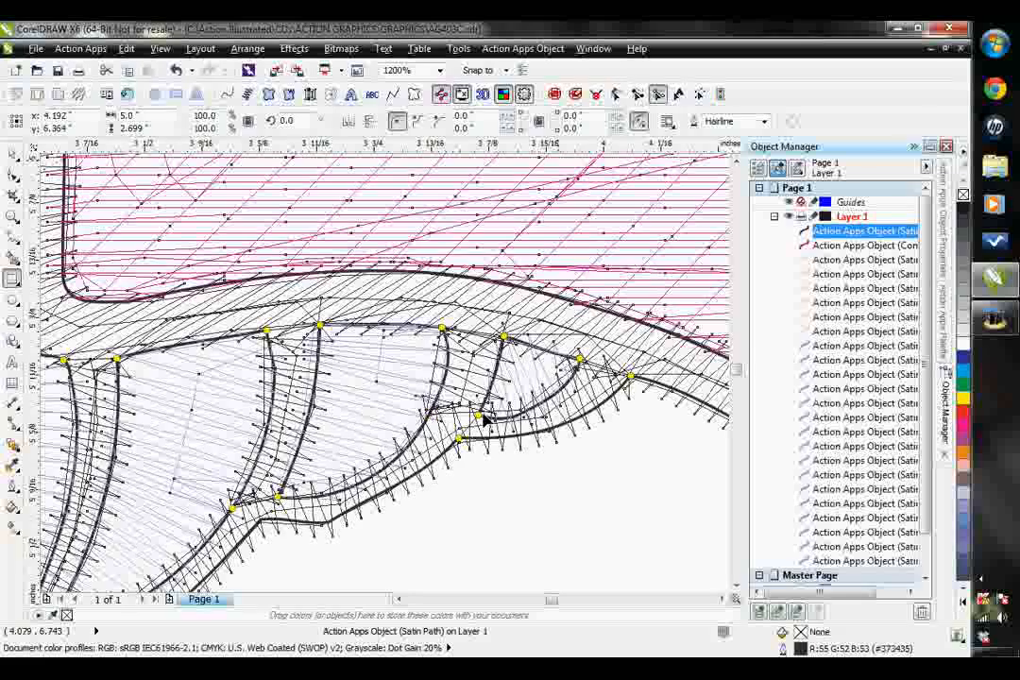
click(481, 413)
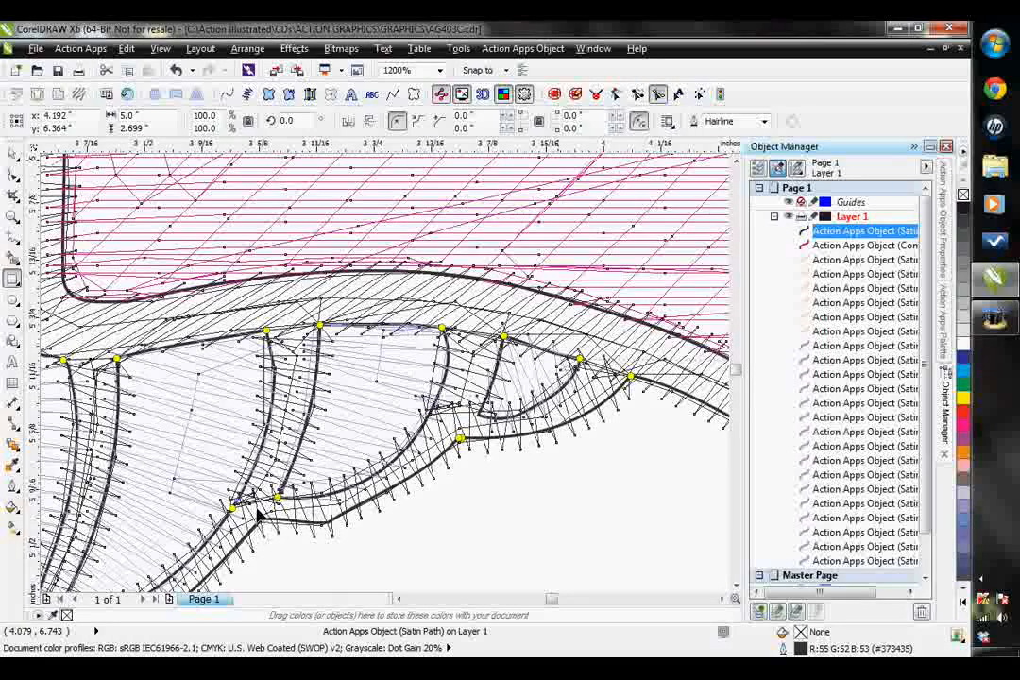
click(259, 516)
- Regenerate the outline's satin stitches from the adjusted segment points at the left wing's small feathers
click(515, 48)
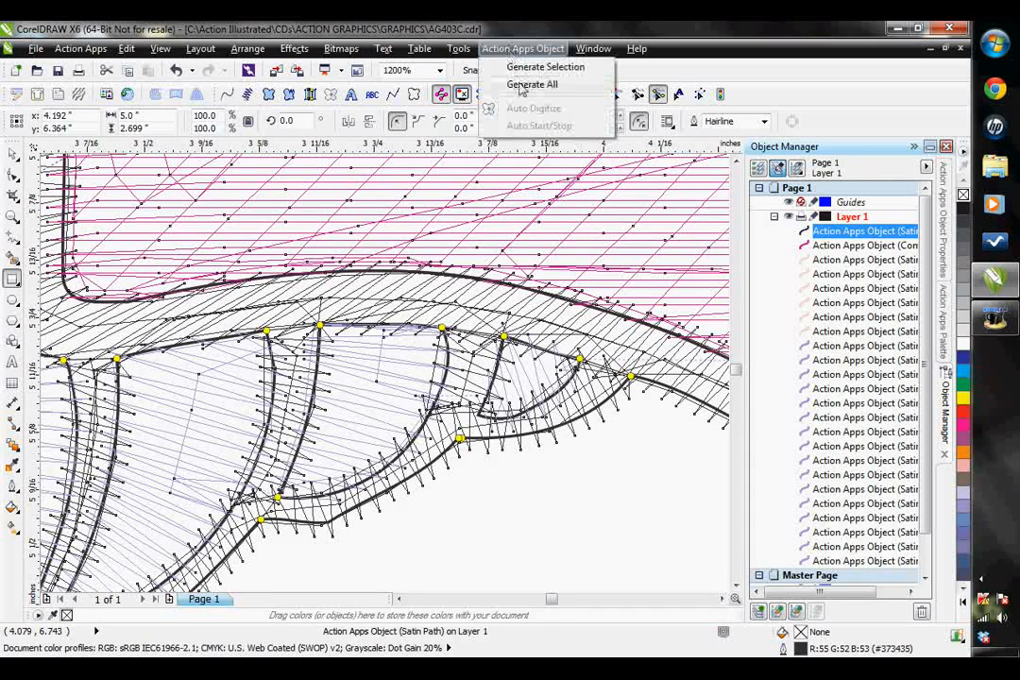
click(518, 68)
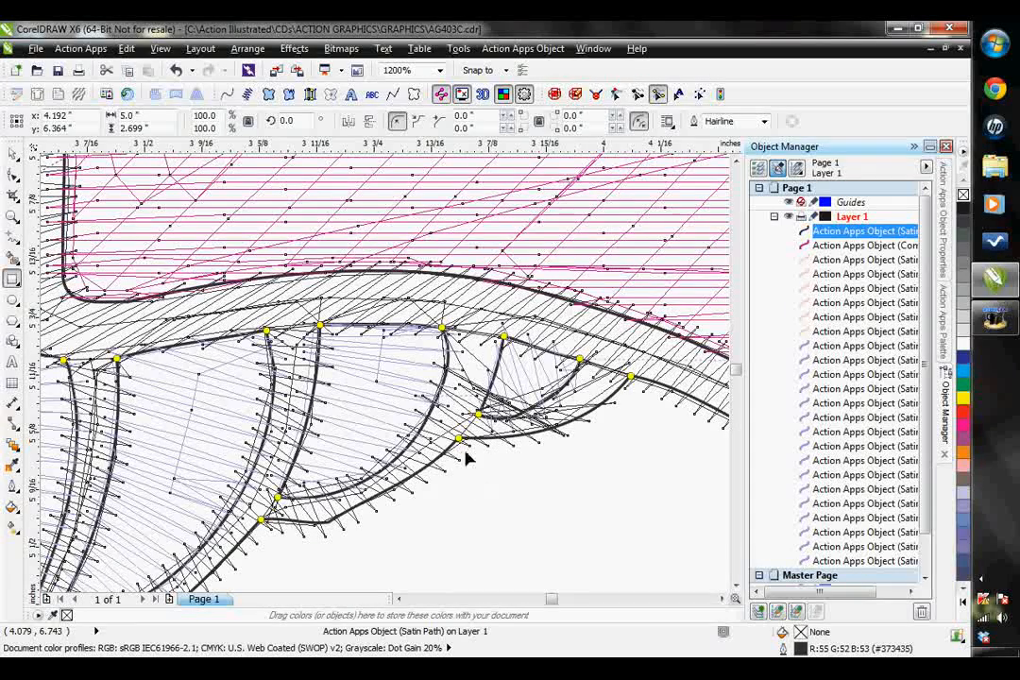
click(524, 51)
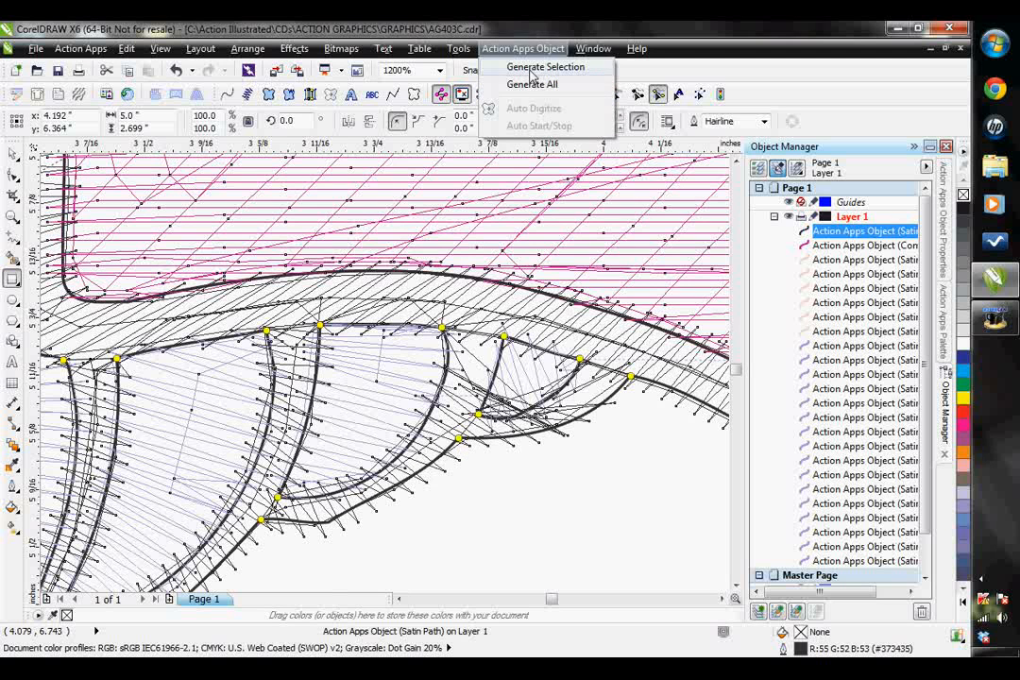
click(536, 81)
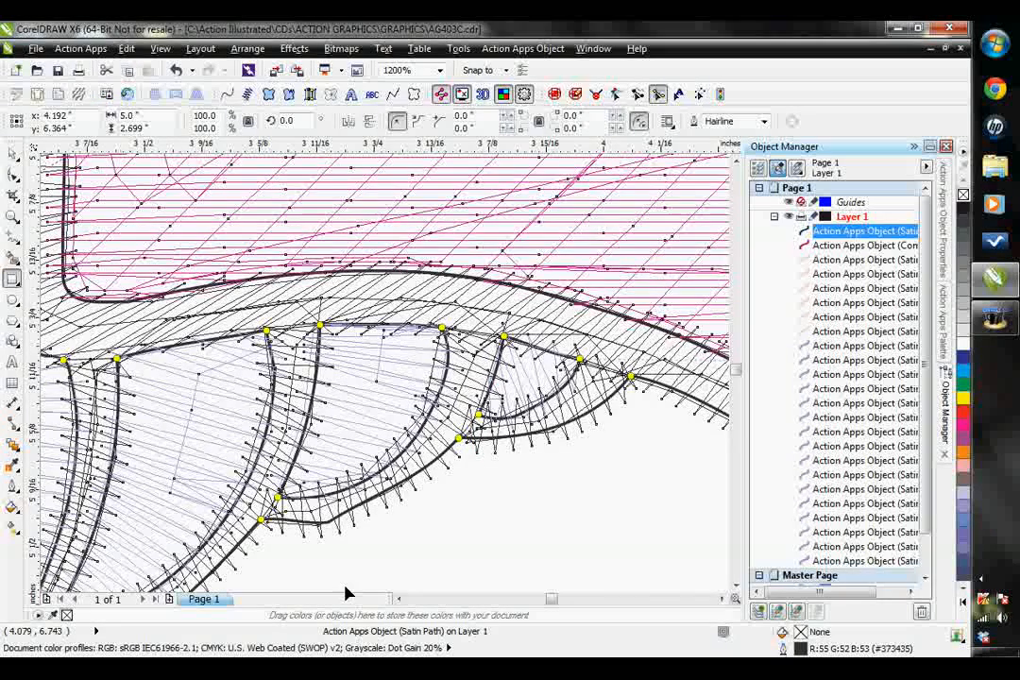
- Move the outline's segment points at the left wing's bottom feather junctions onto the corners of the outer edge
scroll(336, 515, down, 2)
scroll(237, 484, down, 1)
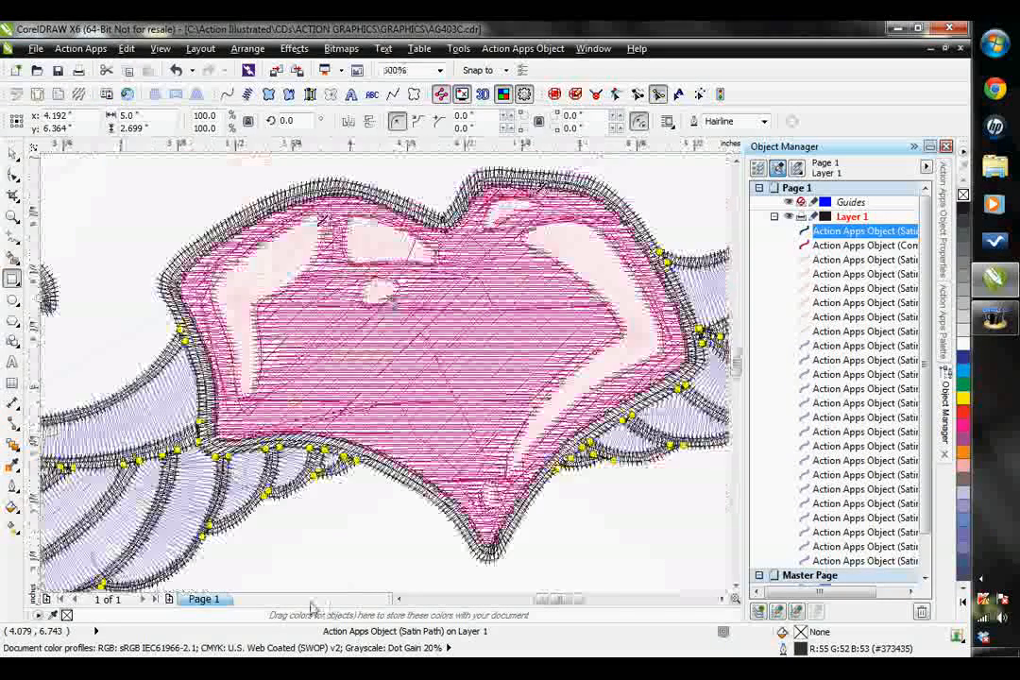
click(398, 599)
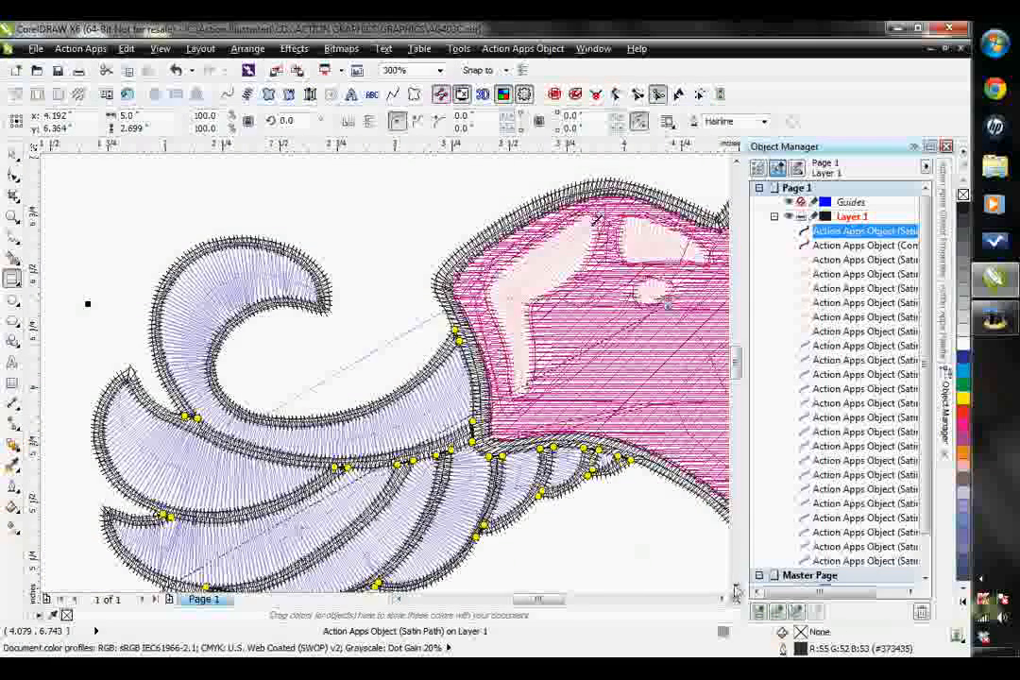
scroll(244, 548, down, 2)
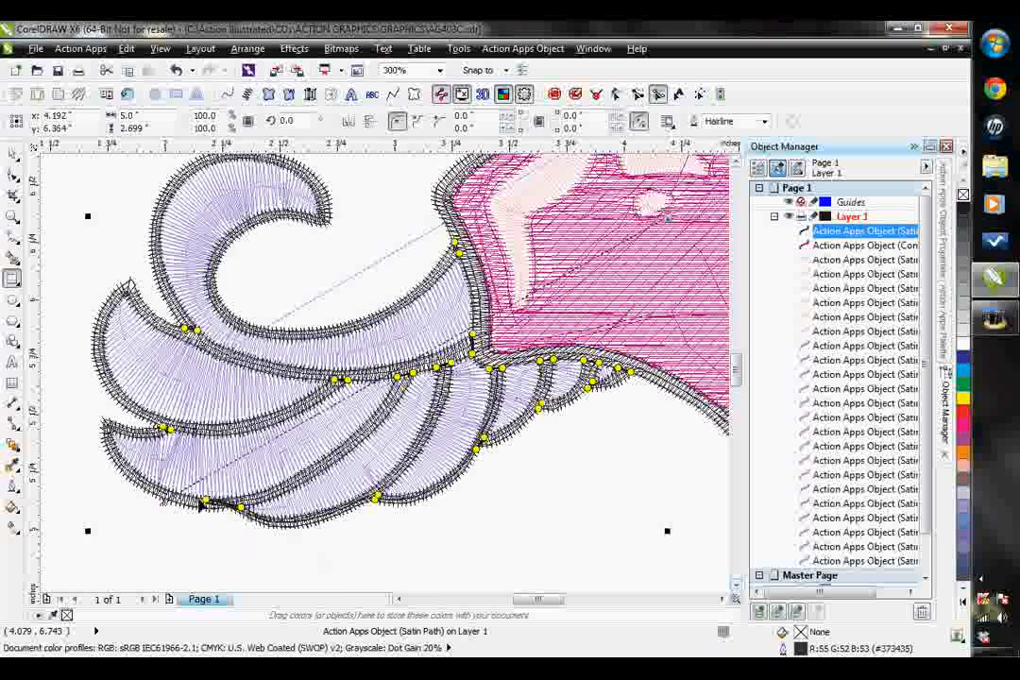
scroll(227, 510, up, 4)
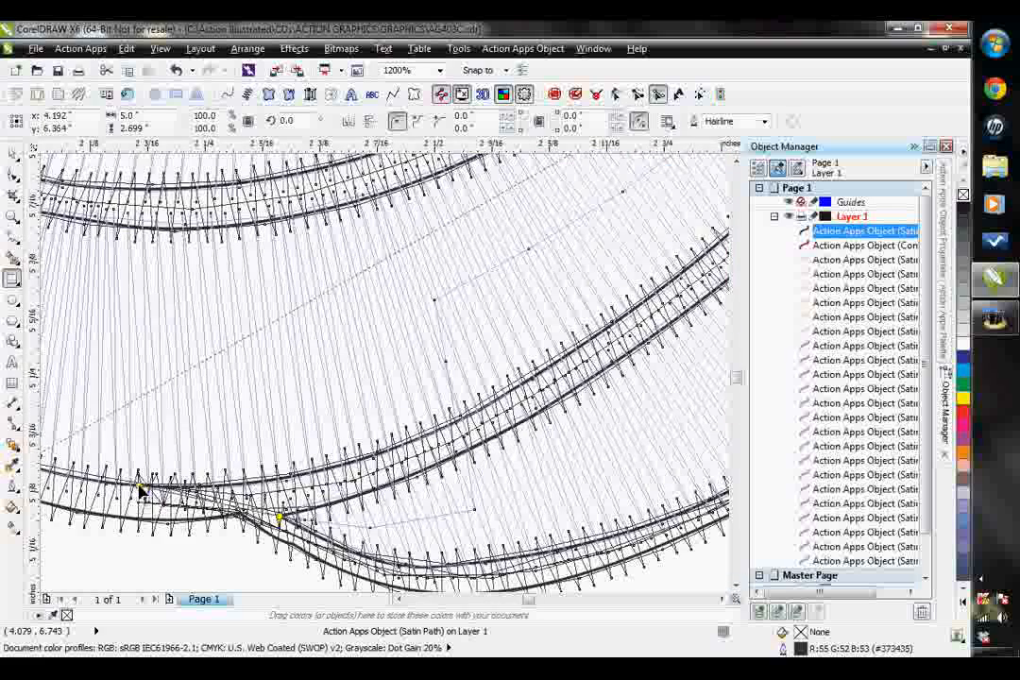
drag(138, 488, 238, 515)
scroll(518, 525, down, 2)
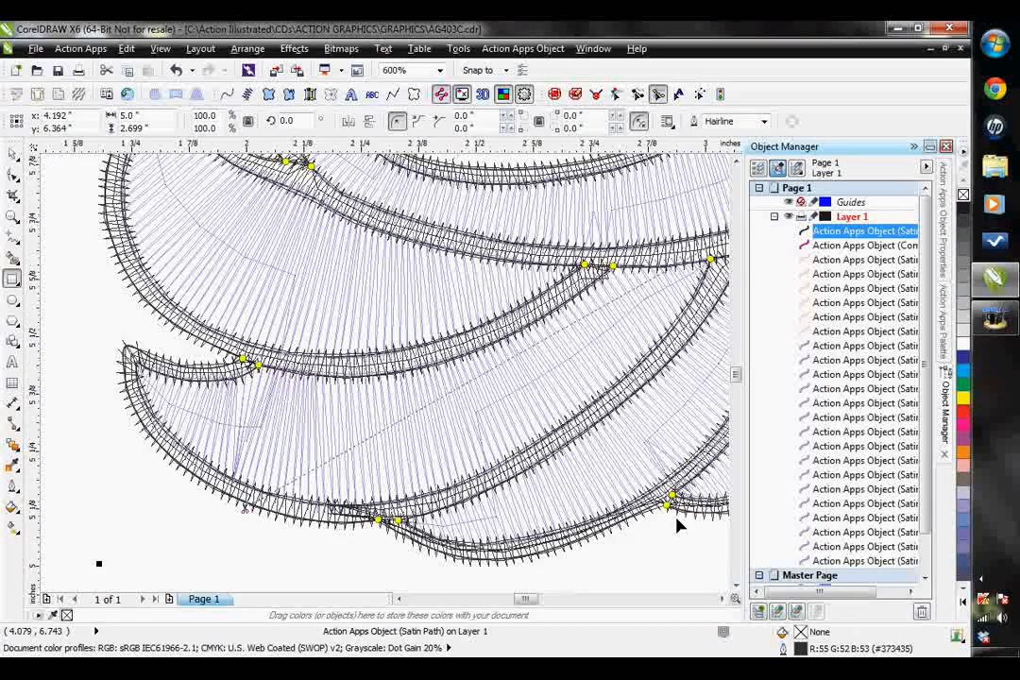
scroll(699, 521, up, 4)
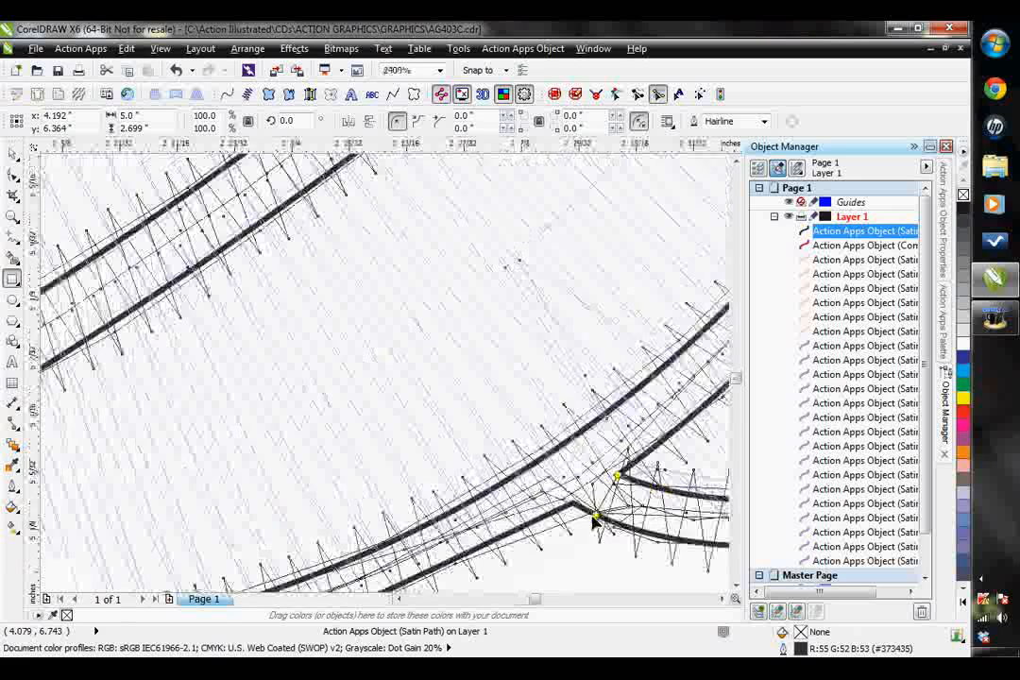
scroll(578, 510, down, 4)
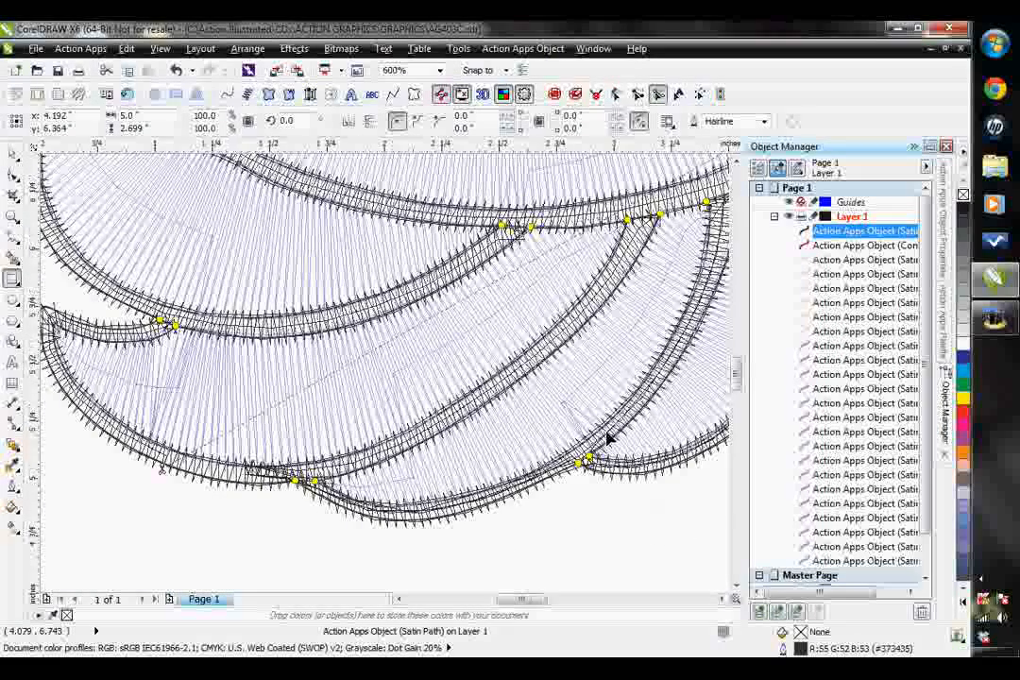
- Move the misplaced segment point at the right wing's lower feather junction onto the corner of the outline's outer edge
scroll(610, 433, down, 2)
scroll(721, 605, right, 10)
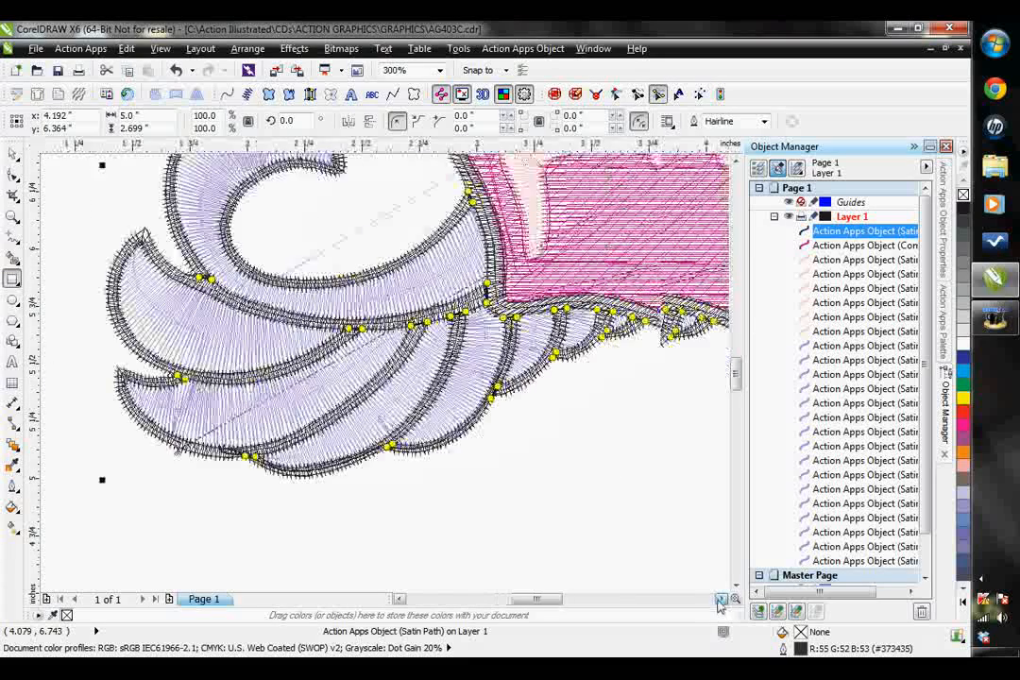
scroll(721, 604, right, 4)
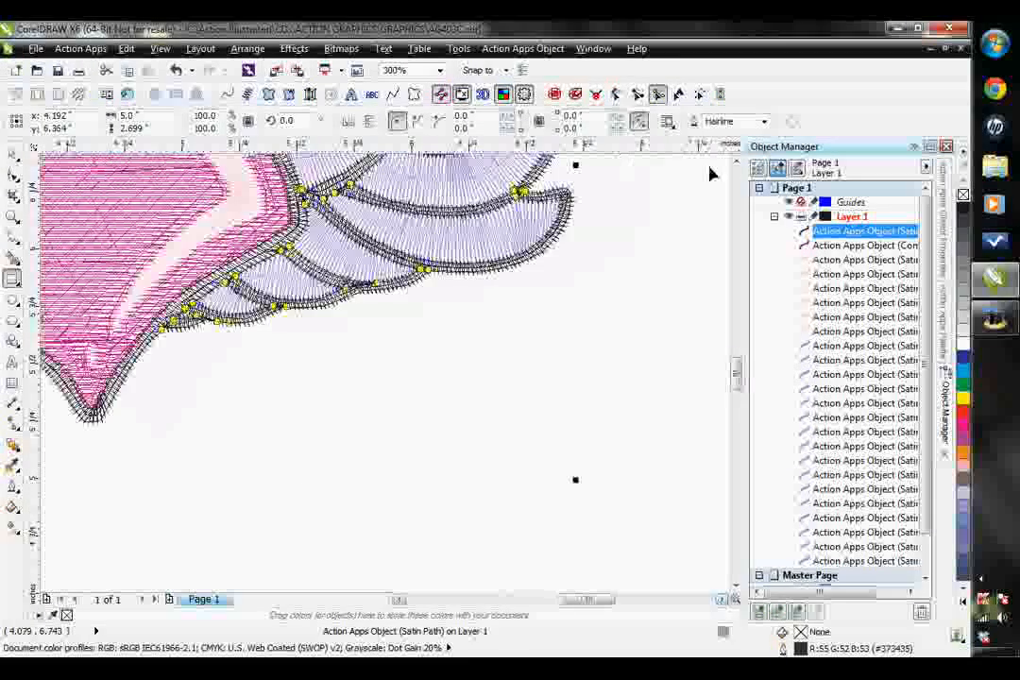
scroll(739, 162, up, 4)
click(739, 163)
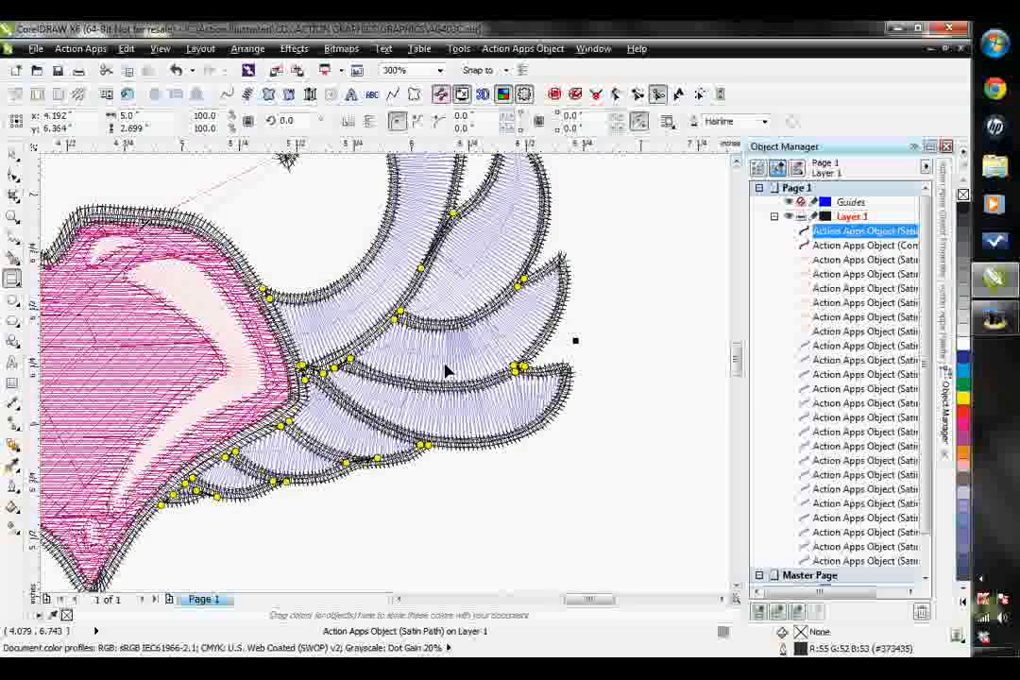
scroll(184, 466, up, 1)
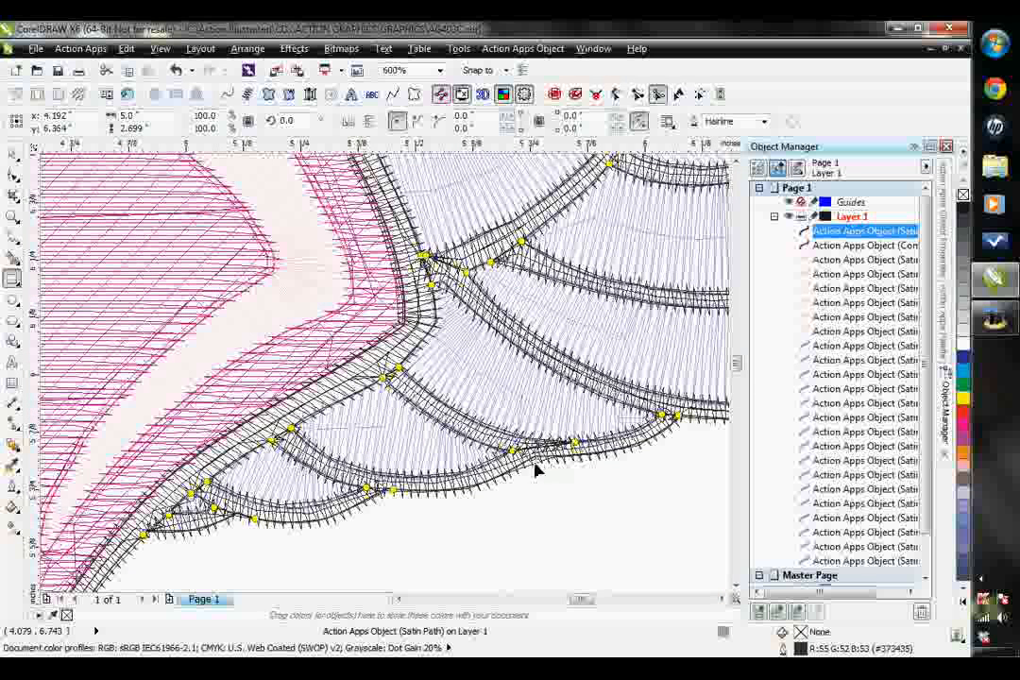
drag(574, 443, 533, 462)
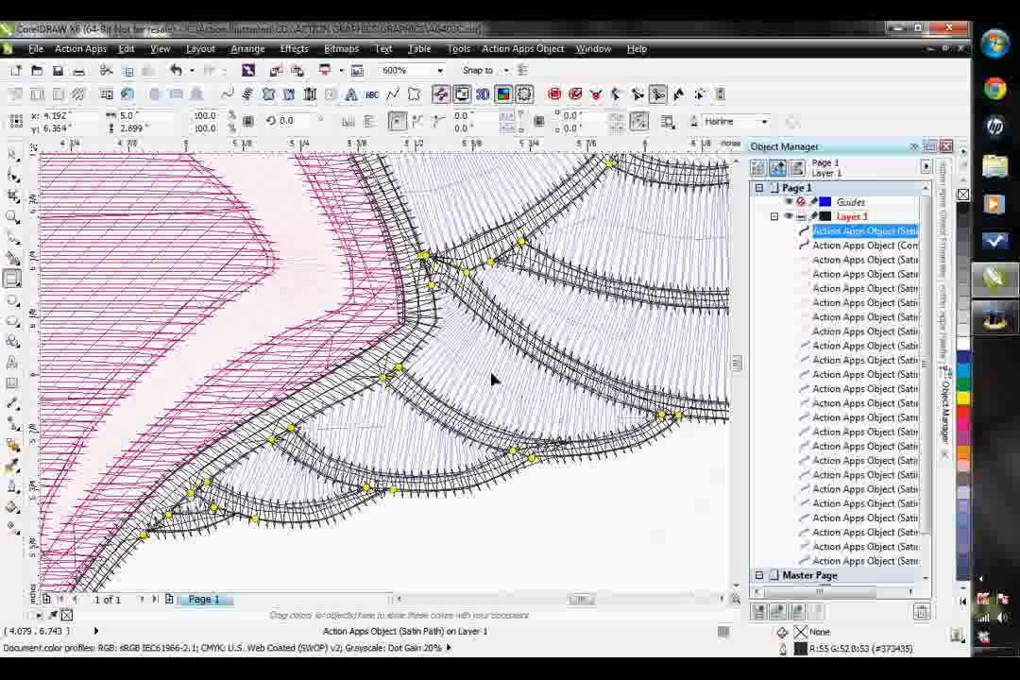
- Remove the extra segment point pair at the right wing's outer feather junction and move the remaining point onto the outline's corner
scroll(478, 238, up, 1)
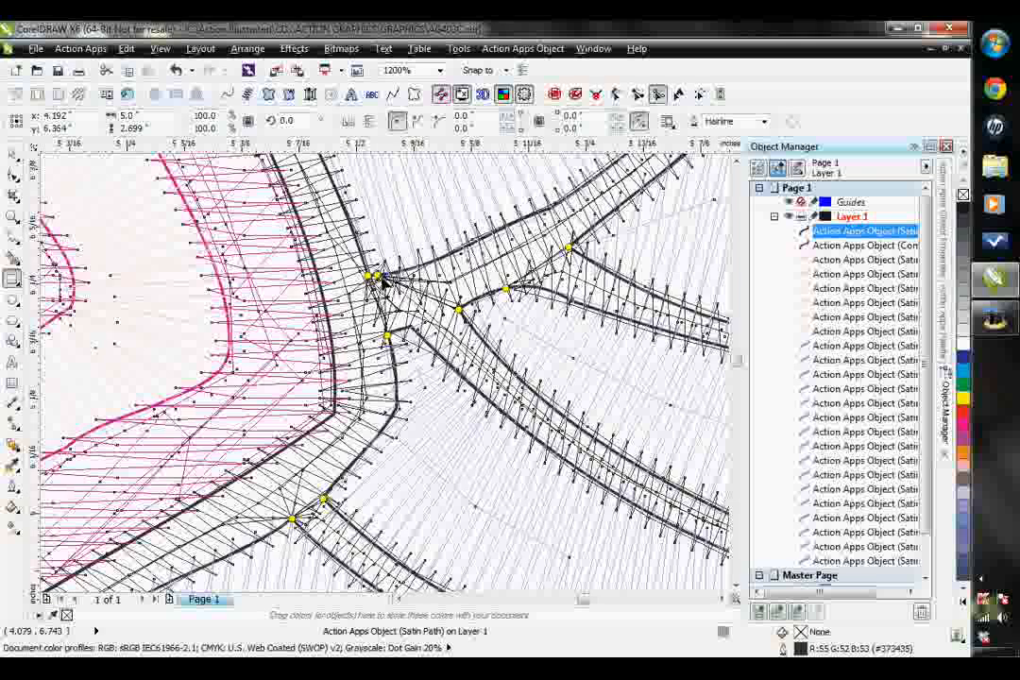
scroll(416, 325, down, 2)
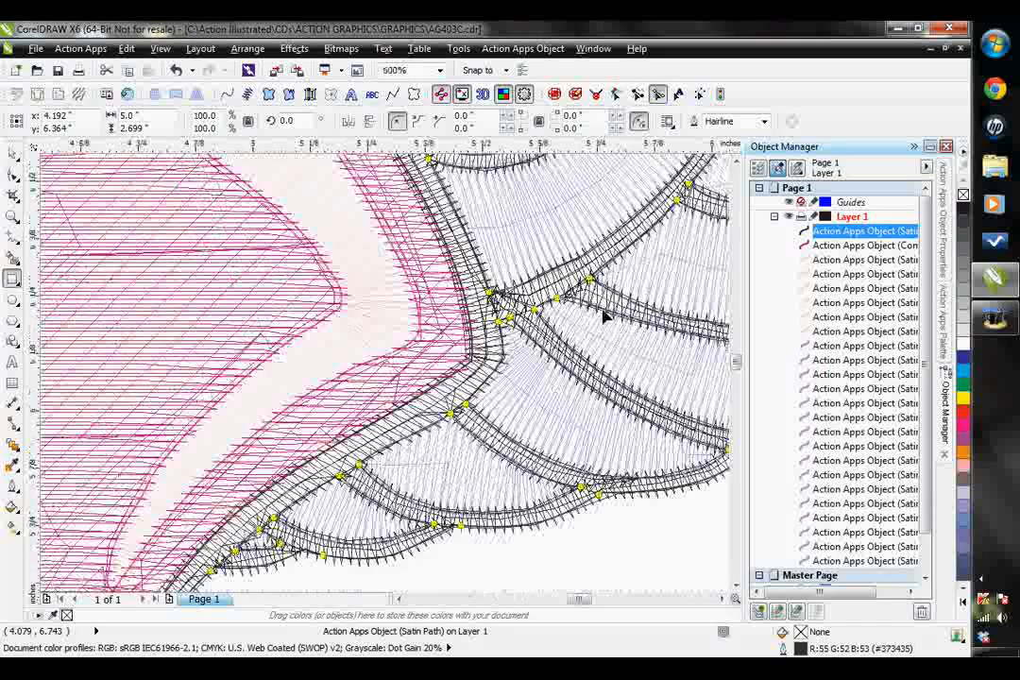
click(723, 600)
click(723, 600)
scroll(487, 318, up, 2)
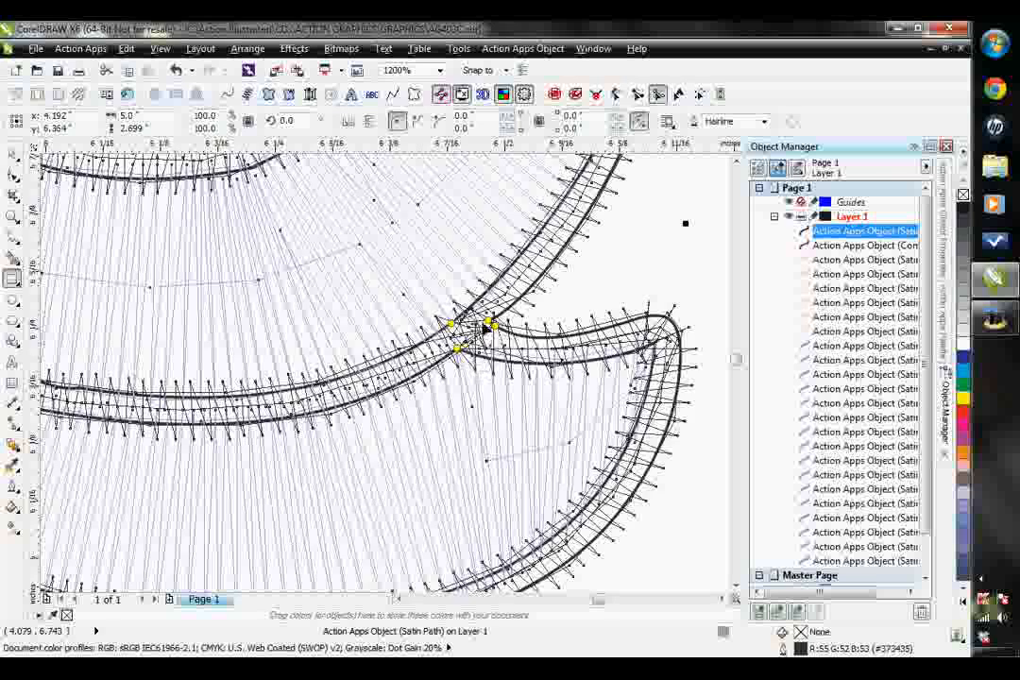
scroll(484, 323, up, 1)
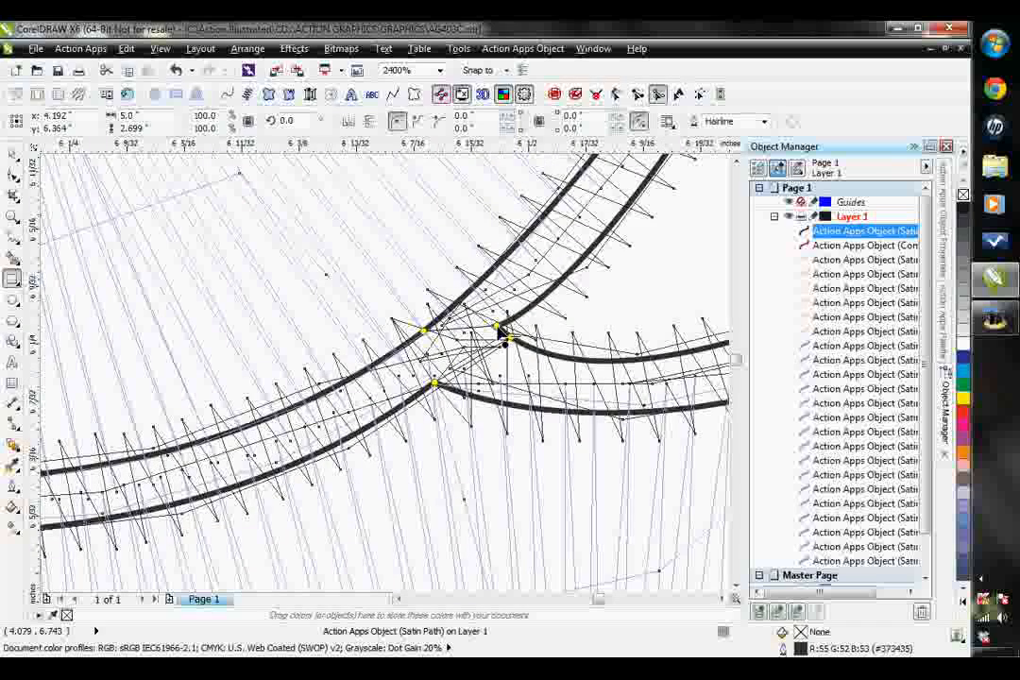
click(497, 326)
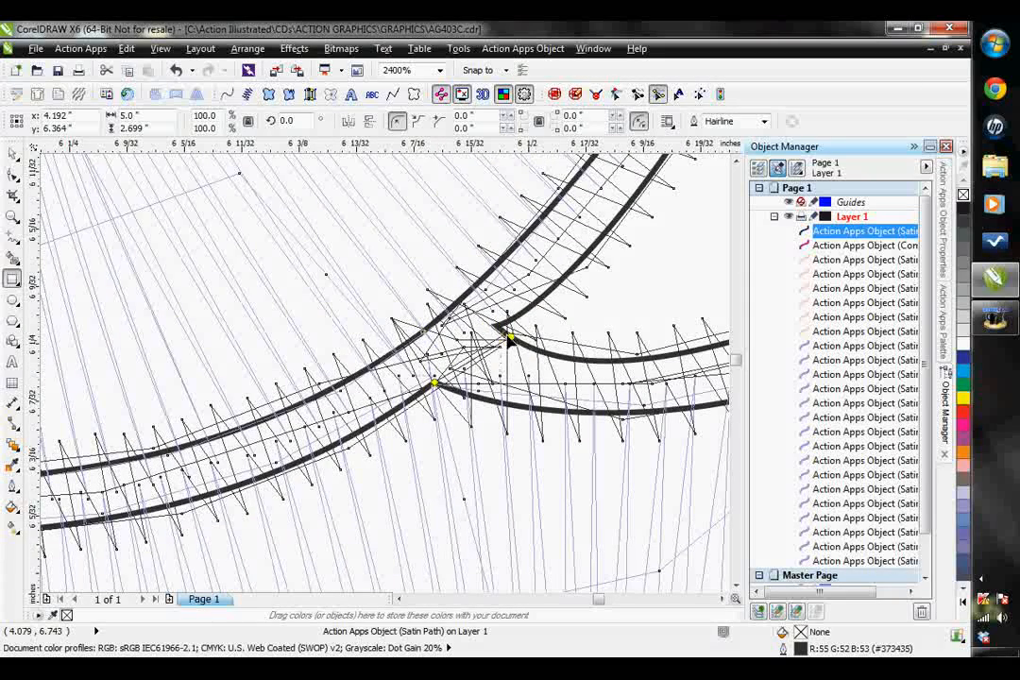
drag(510, 338, 497, 326)
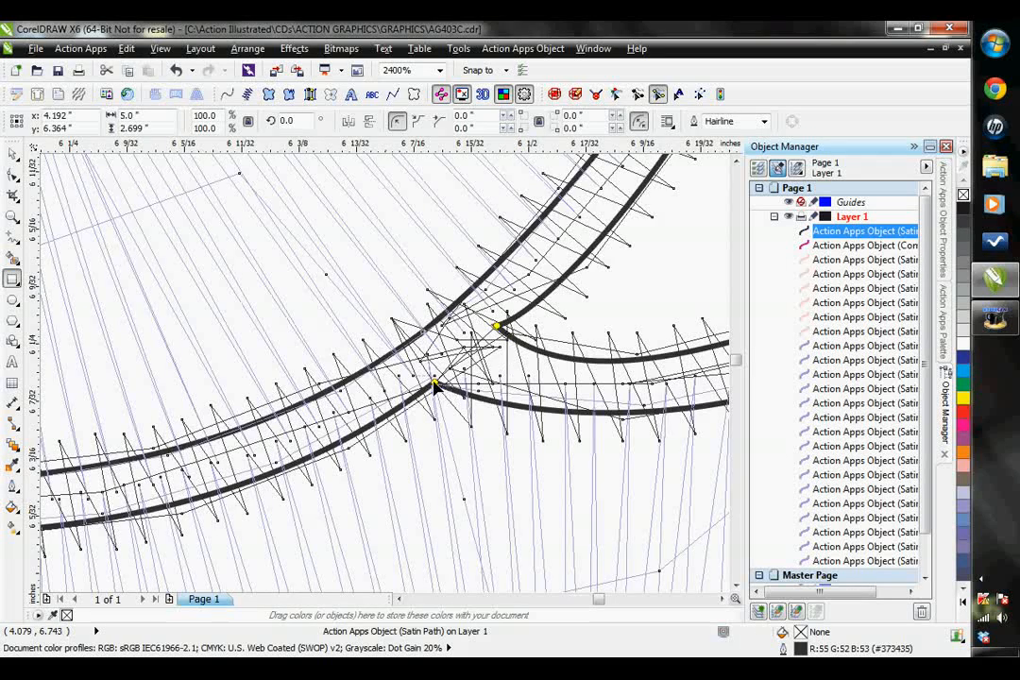
scroll(438, 375, down, 2)
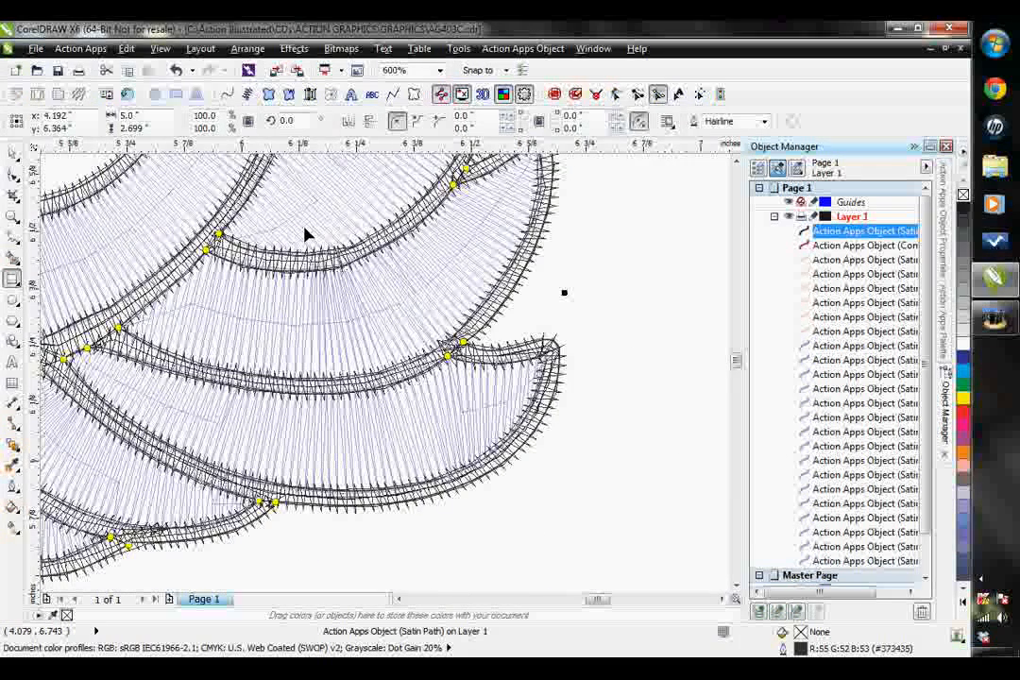
- Regenerate the outline's satin stitches from the adjusted segment points at the right wing's outer feather junction
click(523, 49)
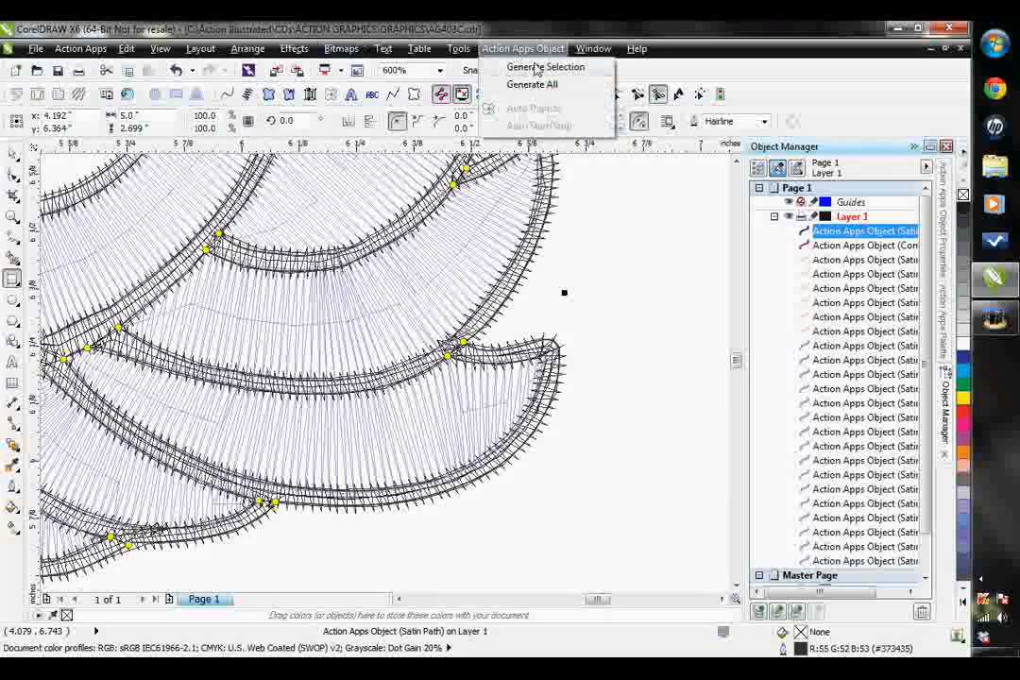
click(523, 67)
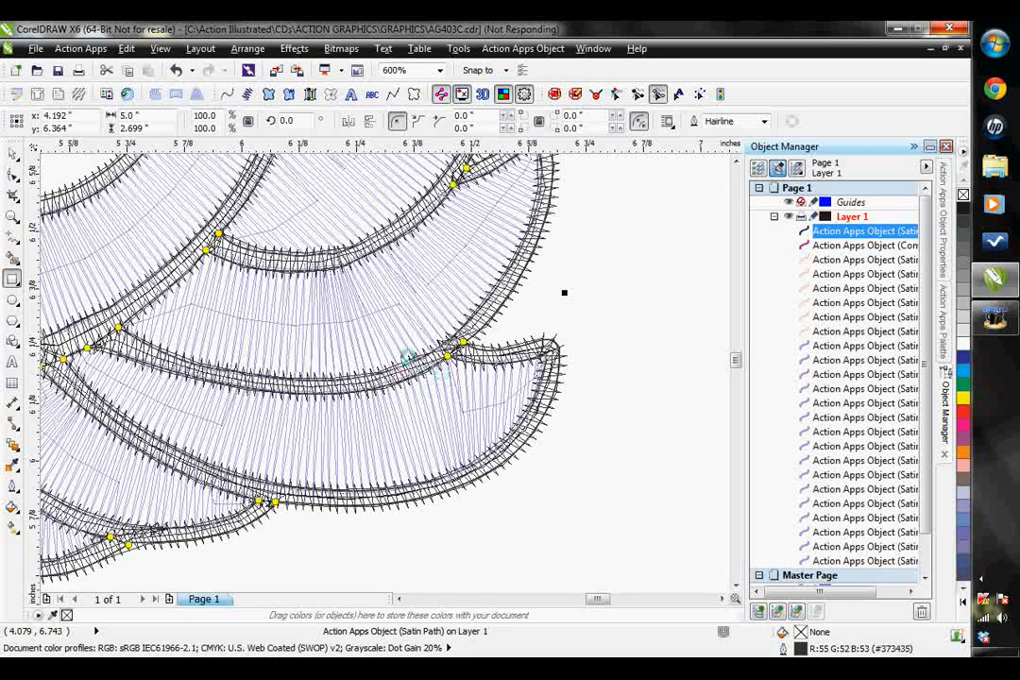
scroll(348, 424, down, 1)
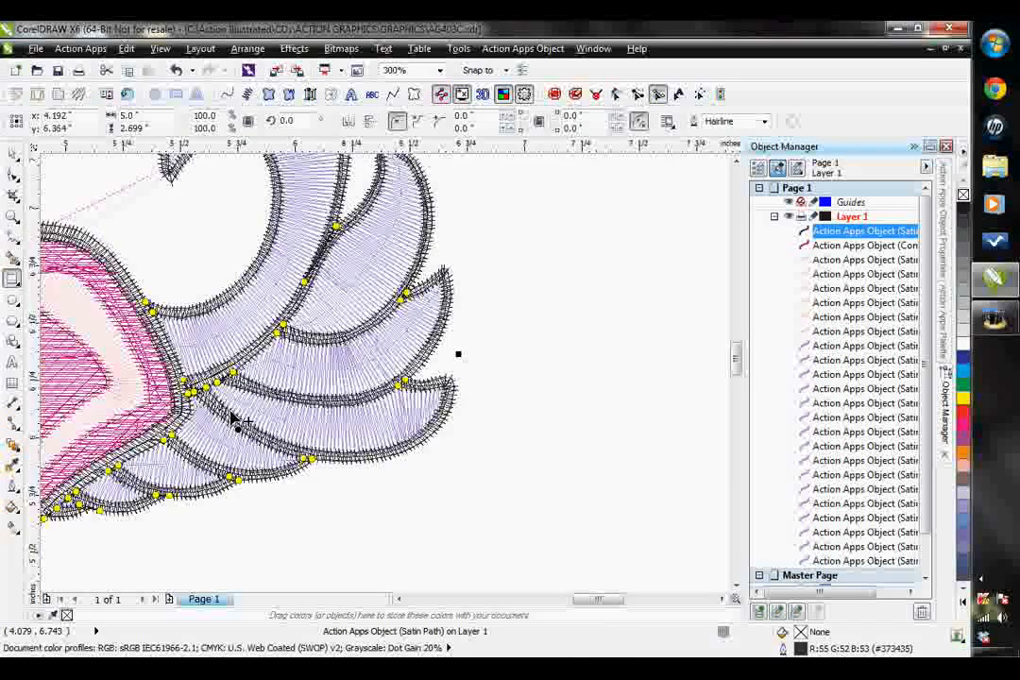
scroll(235, 418, up, 2)
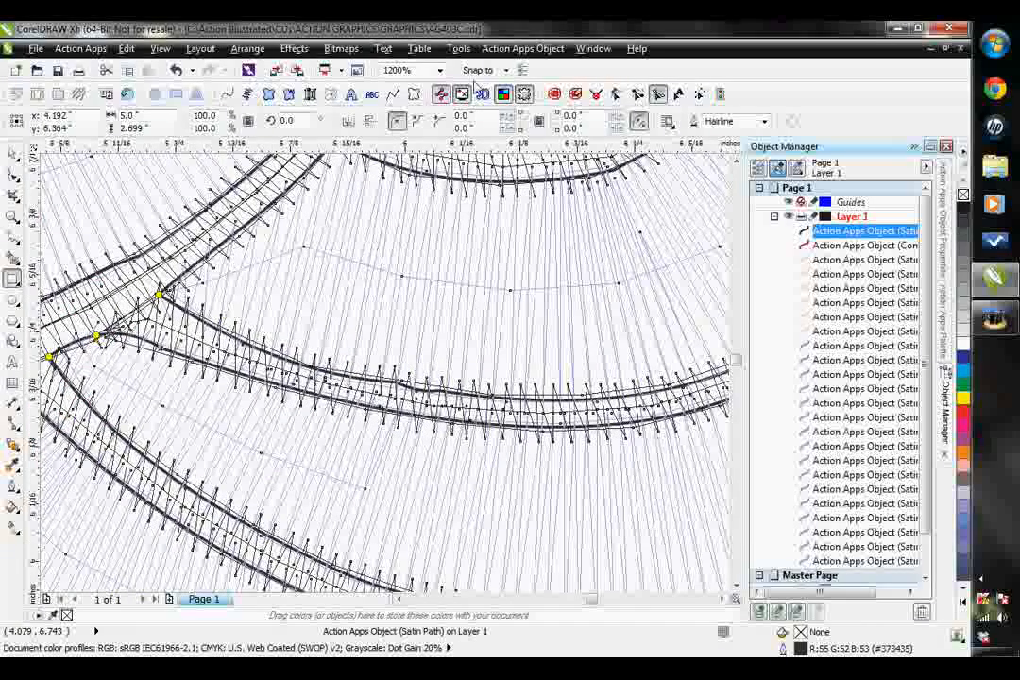
- Preview the whole winged heart as simulated embroidery in the 3D view at 150% and close the preview
click(481, 94)
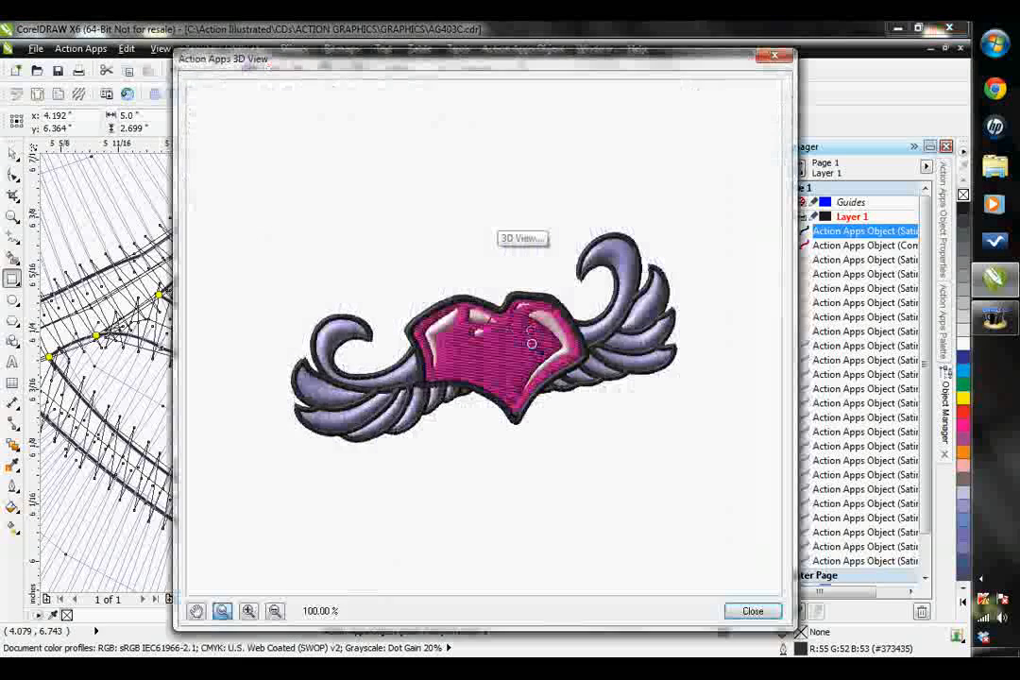
click(571, 352)
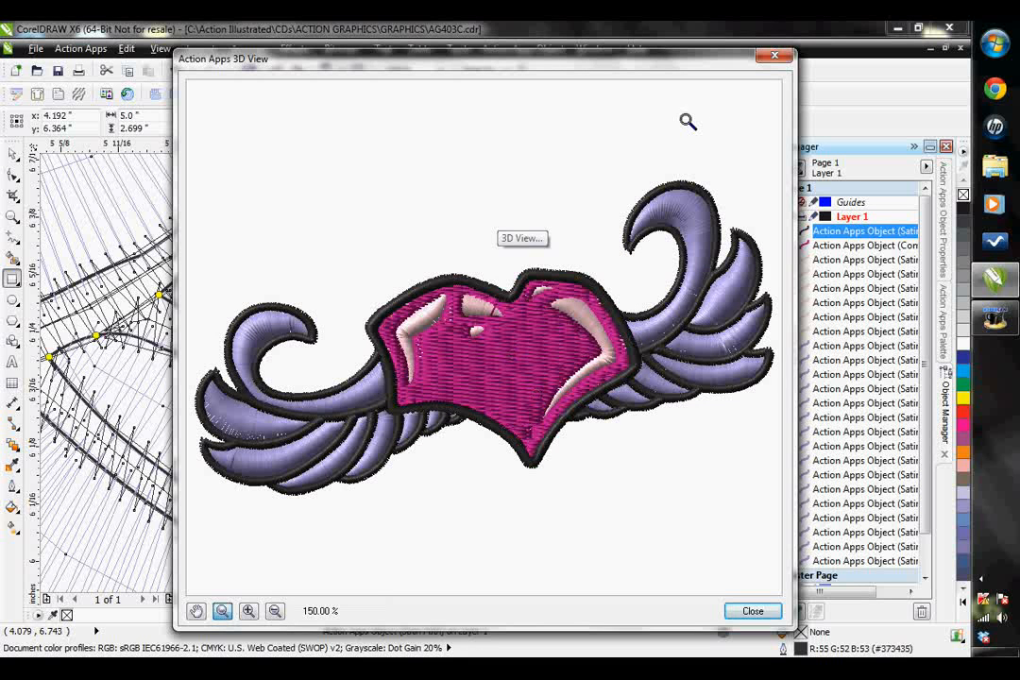
click(774, 58)
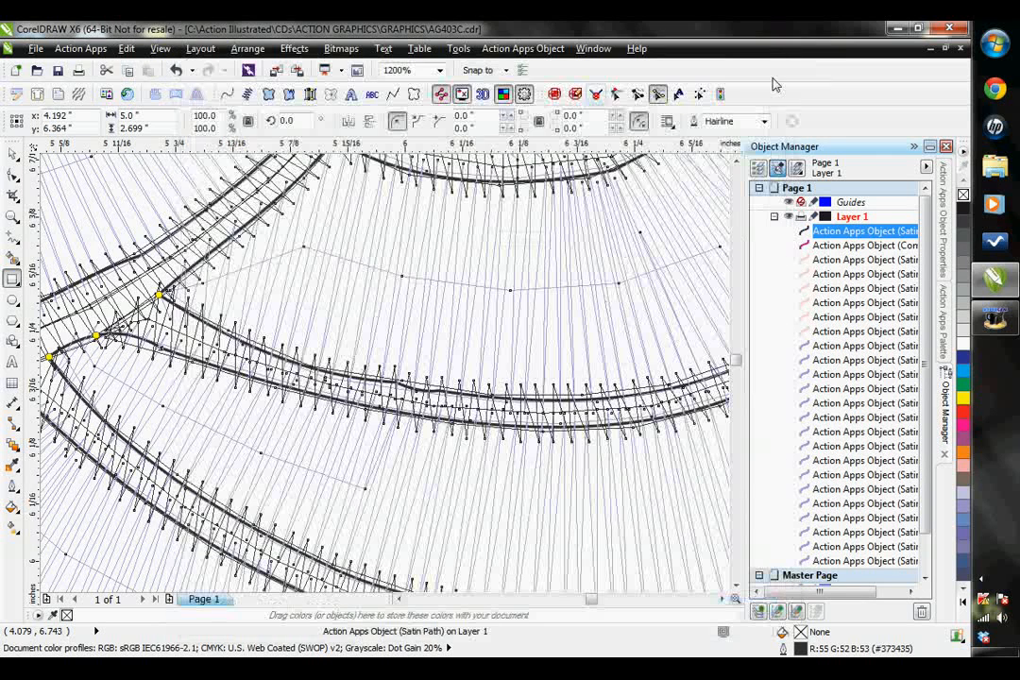
- Examine the embroidery file types offered when exporting the digitize worksheet, keeping Pulse Embroidery Files (*.PXF), and leave without saving
click(95, 49)
mouse_move(131, 49)
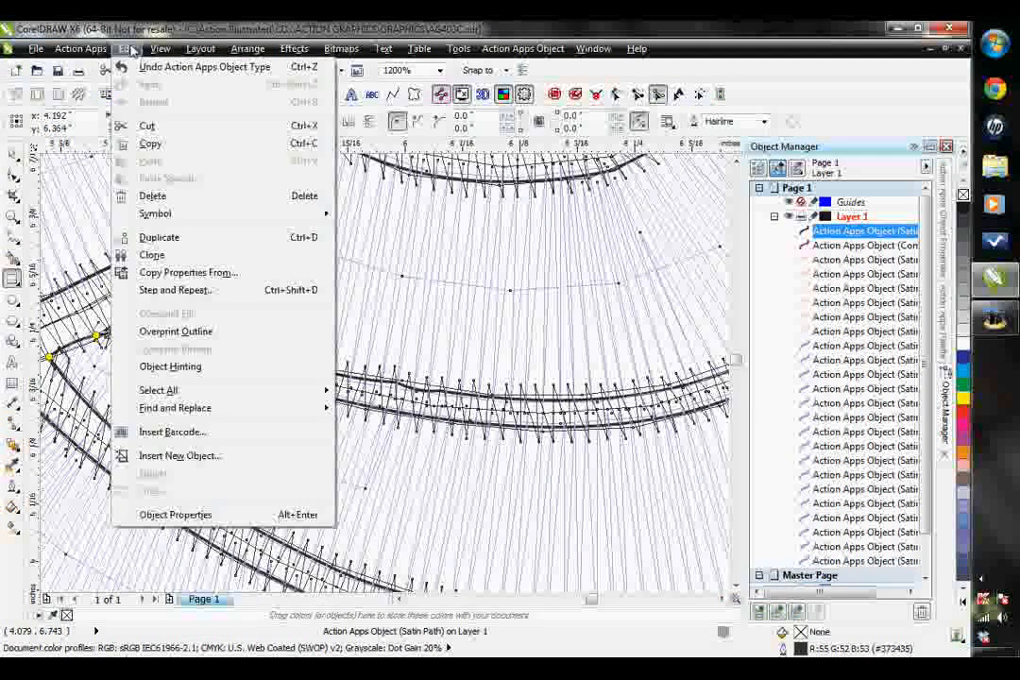
mouse_move(85, 49)
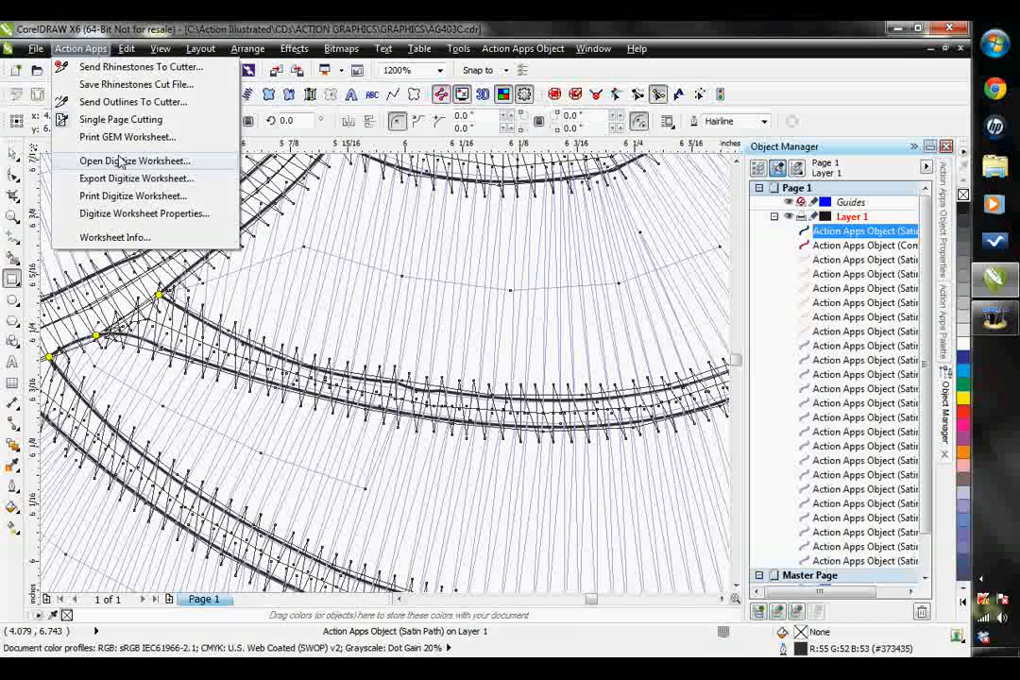
click(121, 180)
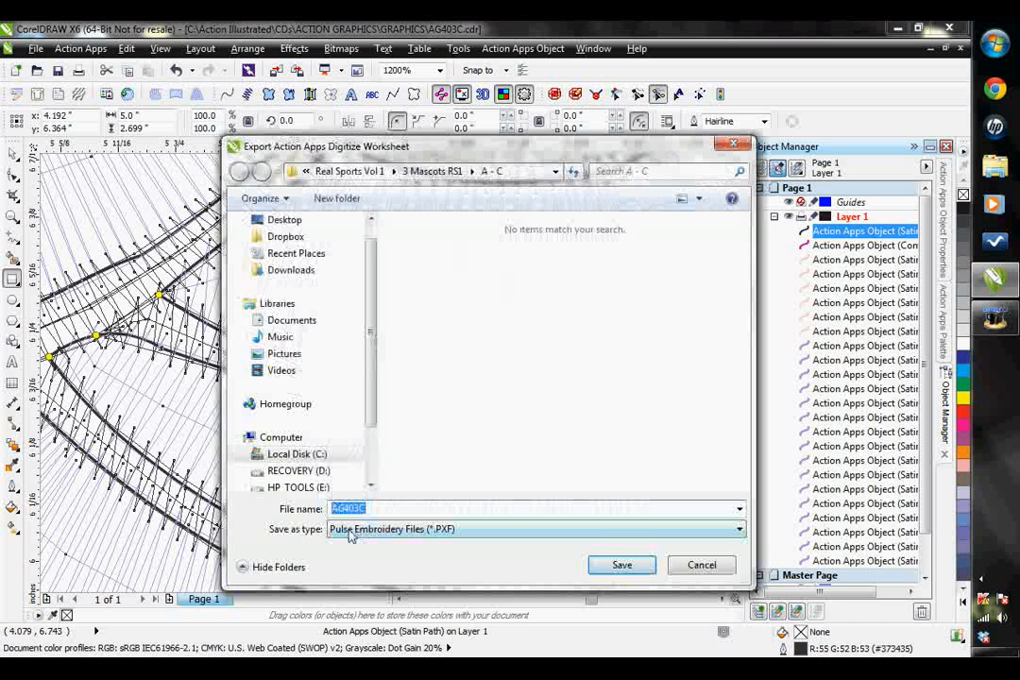
click(350, 531)
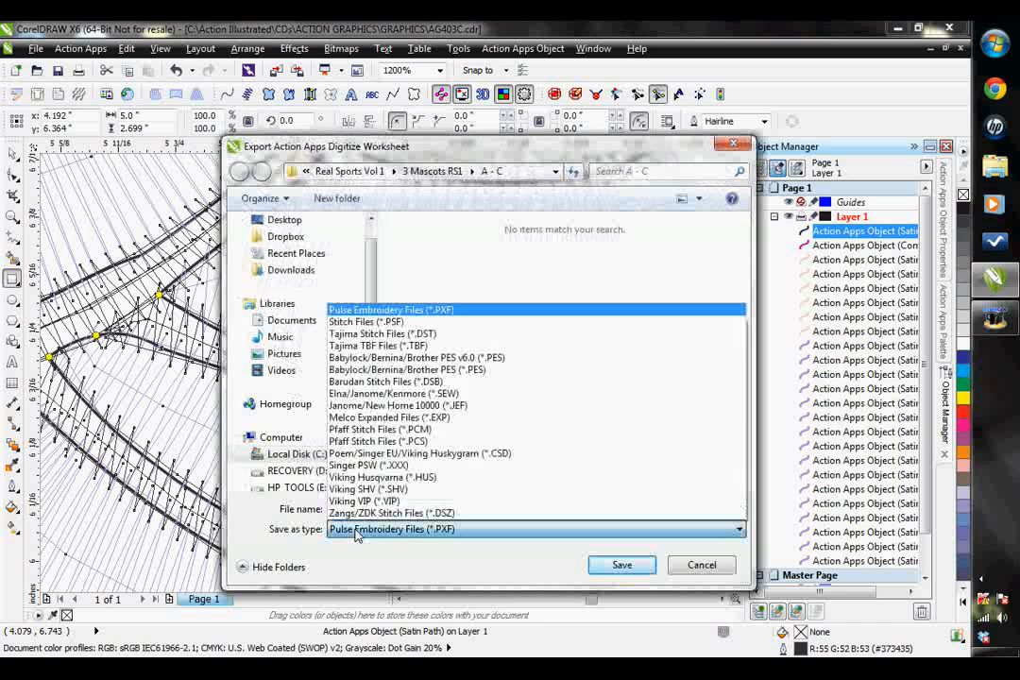
click(452, 531)
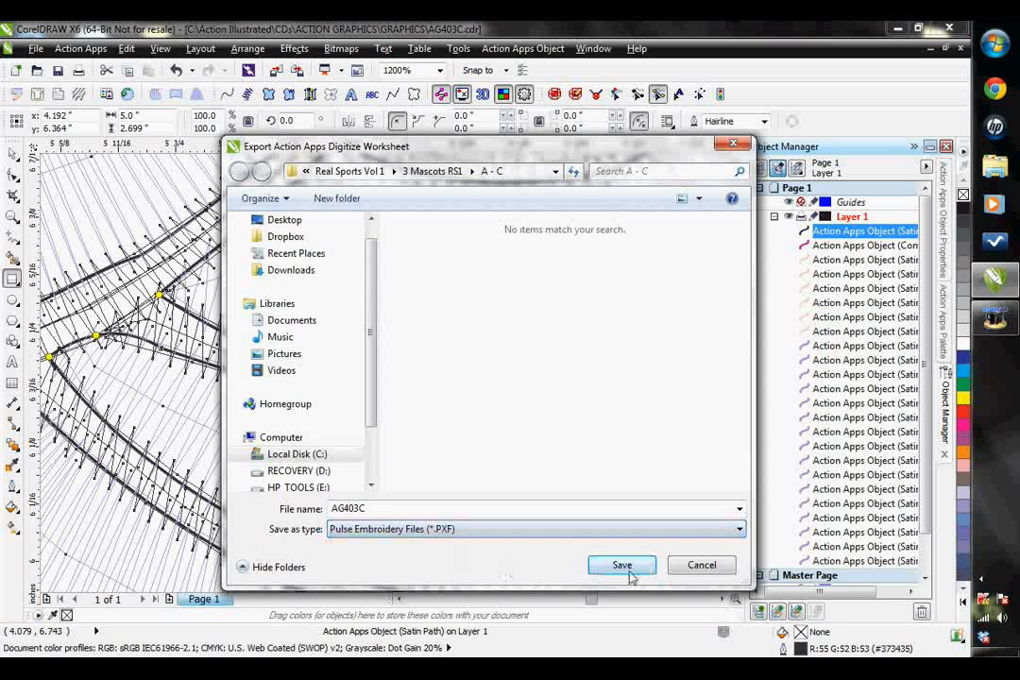
click(722, 567)
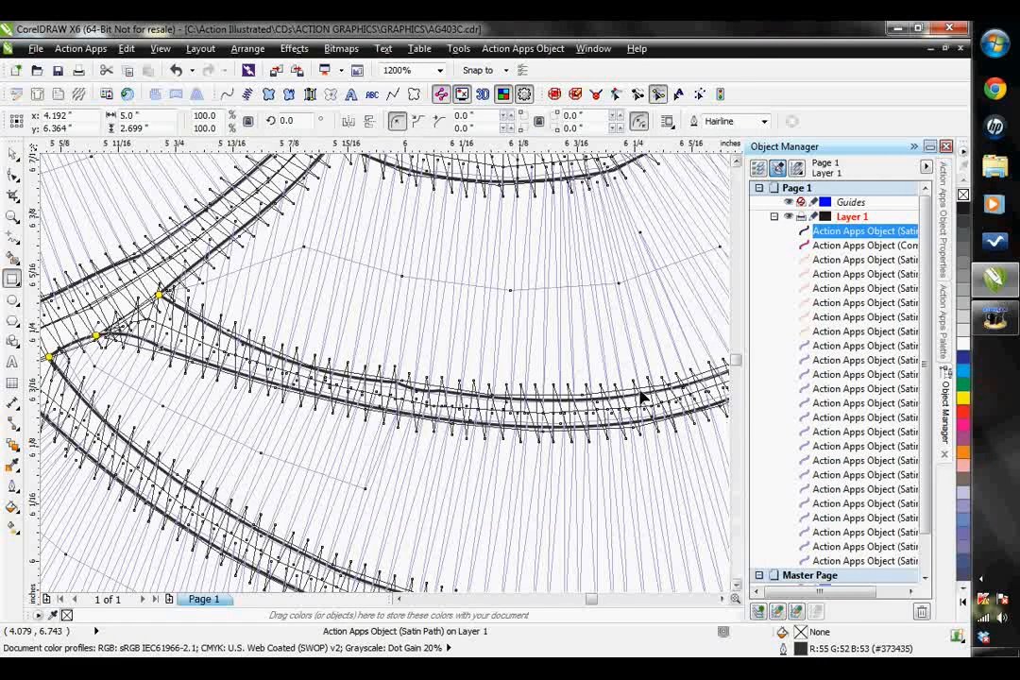
- Show the full page with the winged heart design and return to the Pick tool
click(13, 215)
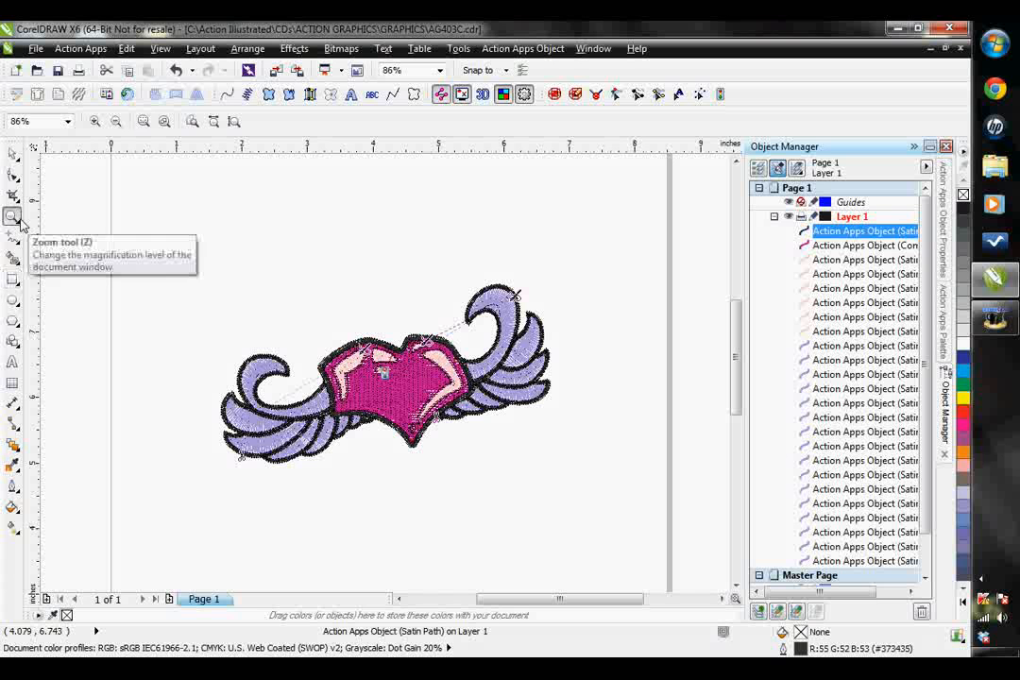
click(12, 152)
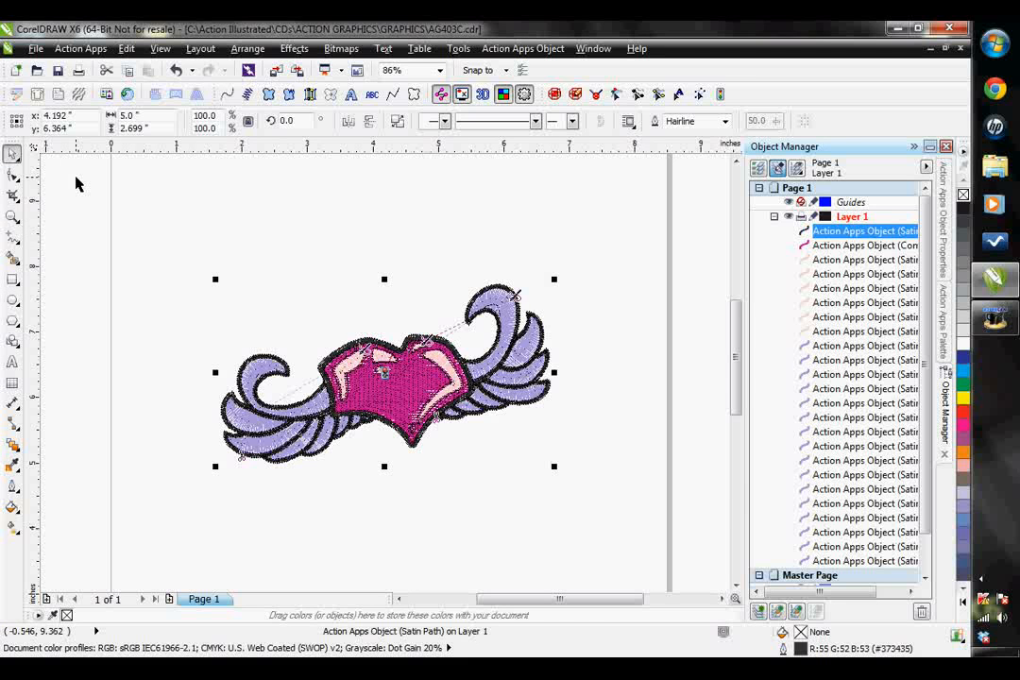